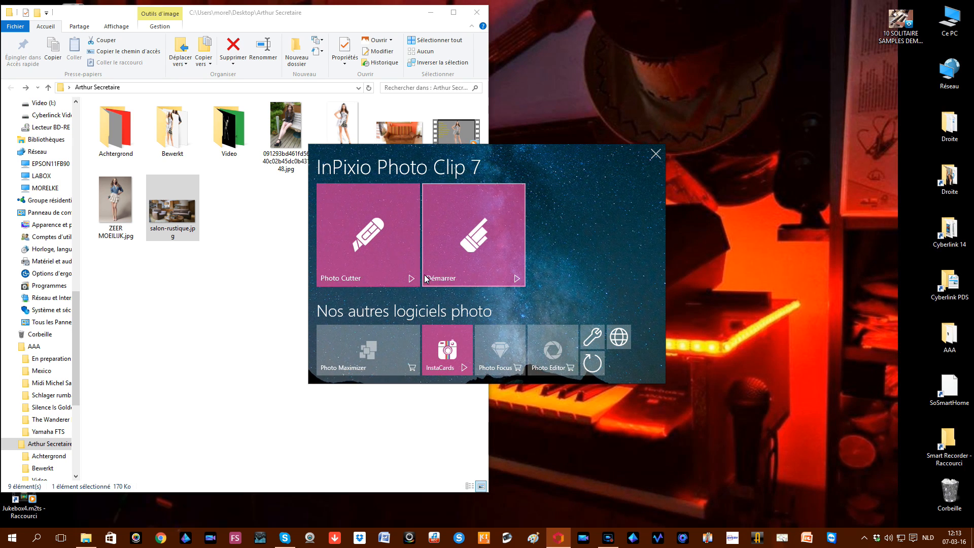
Step: Launch Photo Cutter from its Démarrer button in the InPixio Photo Clip 7 launcher
{"action": "left_click", "coordinate": [357, 221]}
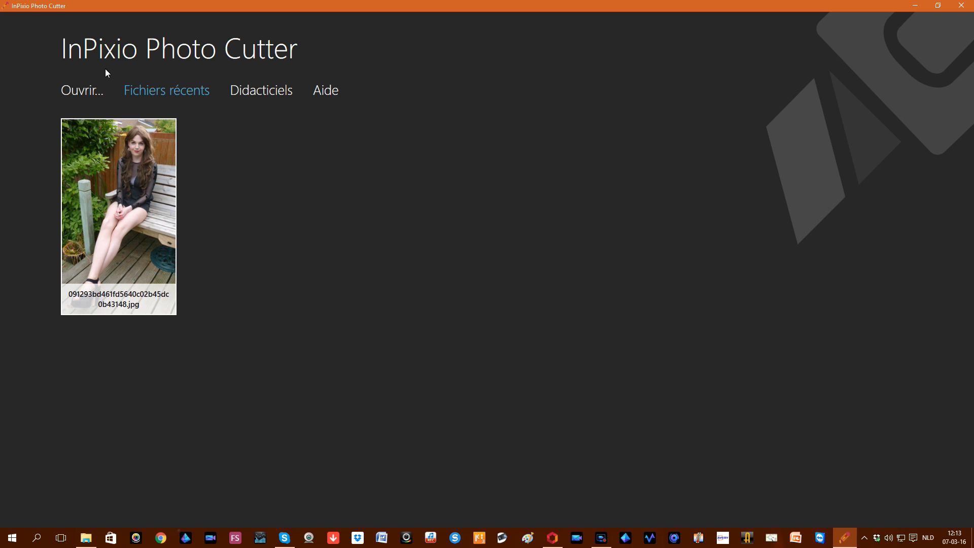
{"action": "left_click", "coordinate": [86, 93]}
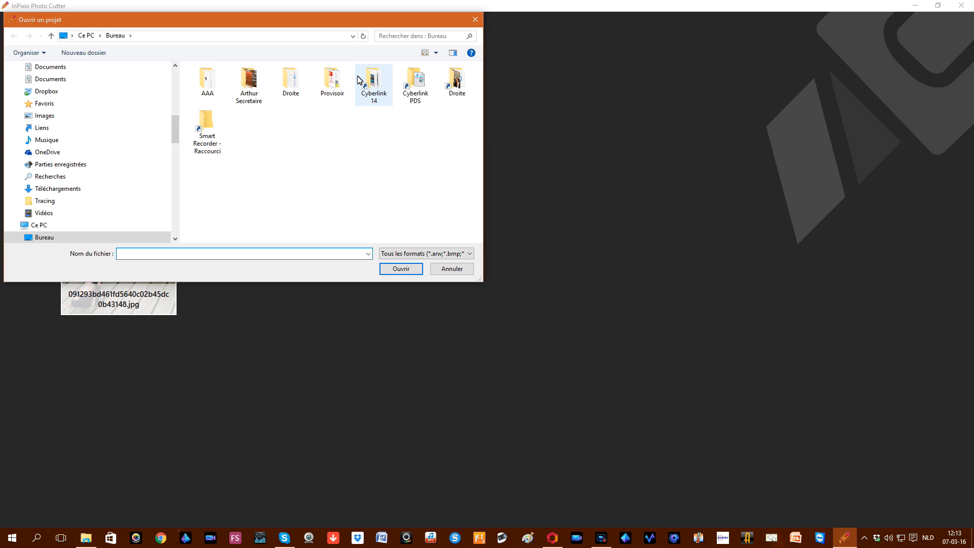
{"action": "double_click", "coordinate": [249, 84]}
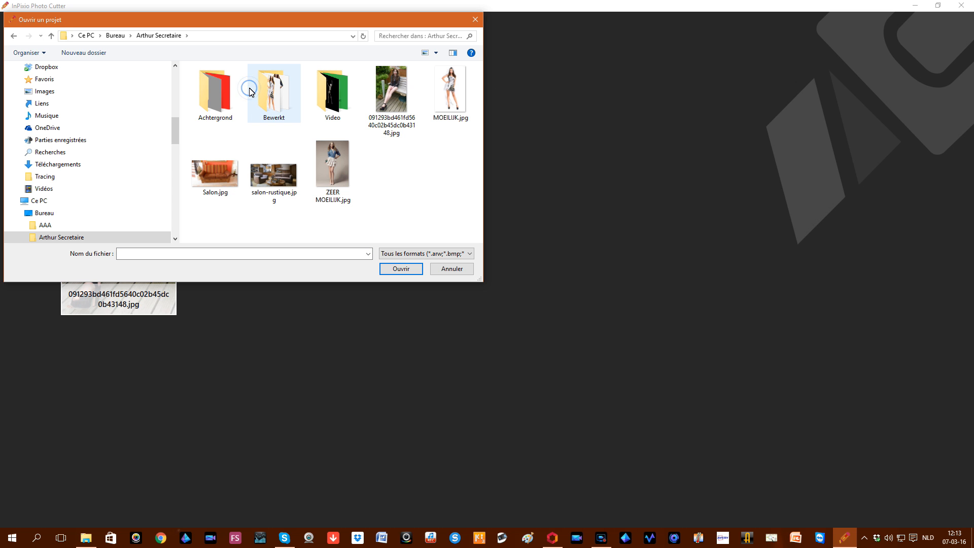
{"action": "double_click", "coordinate": [400, 89]}
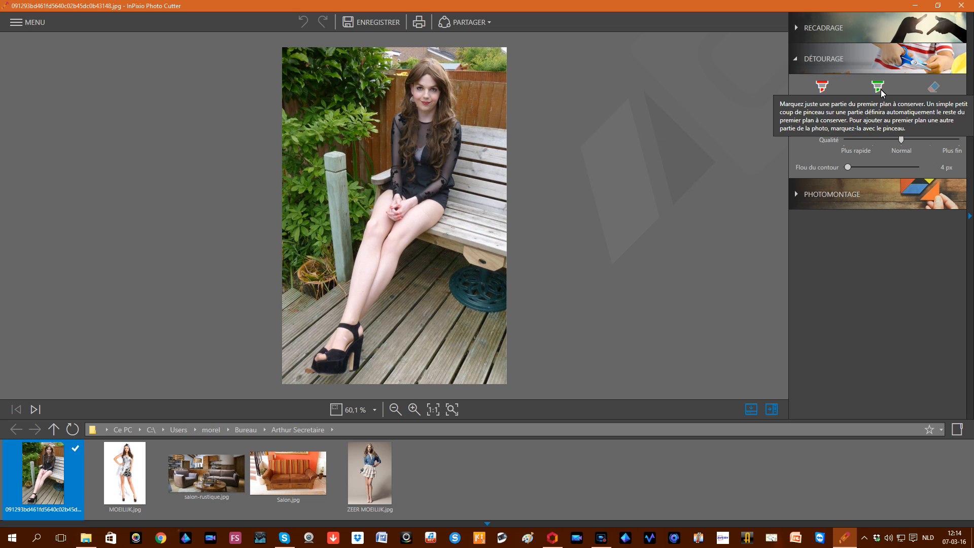
Step: Set the remove brush to about 113 px and mark the left-side greenery for removal
{"action": "left_click_drag", "start_coordinate": [859, 122], "coordinate": [885, 129]}
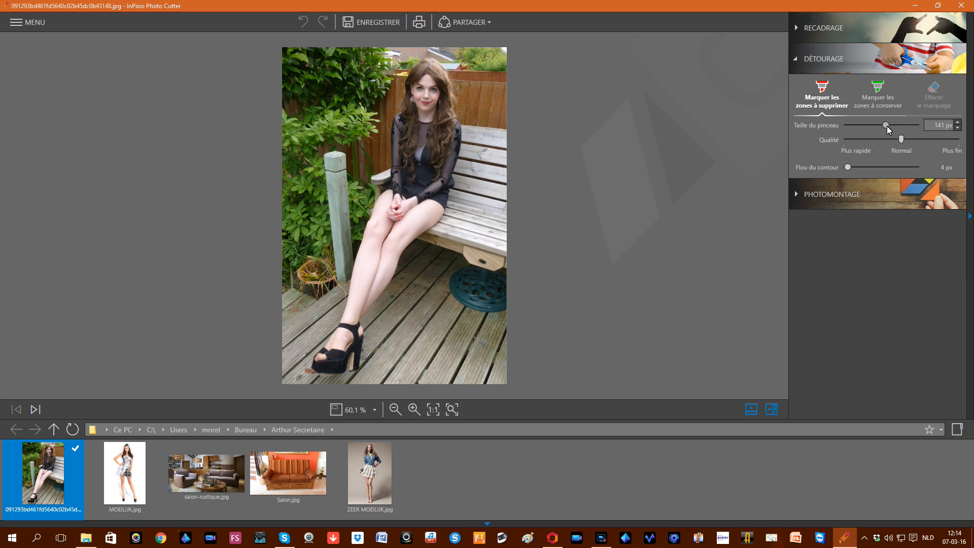
{"action": "left_click_drag", "start_coordinate": [886, 125], "coordinate": [850, 126]}
{"action": "left_click_drag", "start_coordinate": [850, 127], "coordinate": [885, 128]}
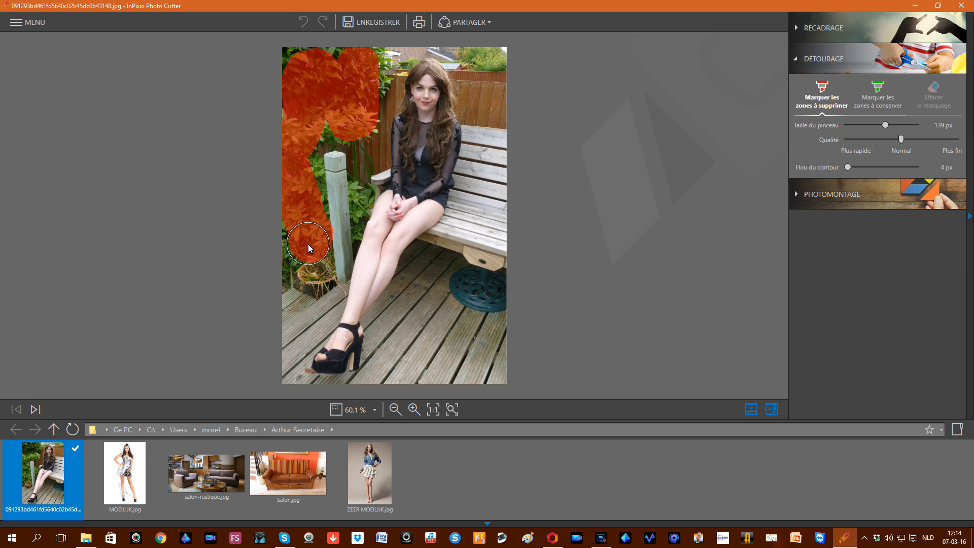
{"action": "left_click_drag", "start_coordinate": [308, 244], "coordinate": [308, 244]}
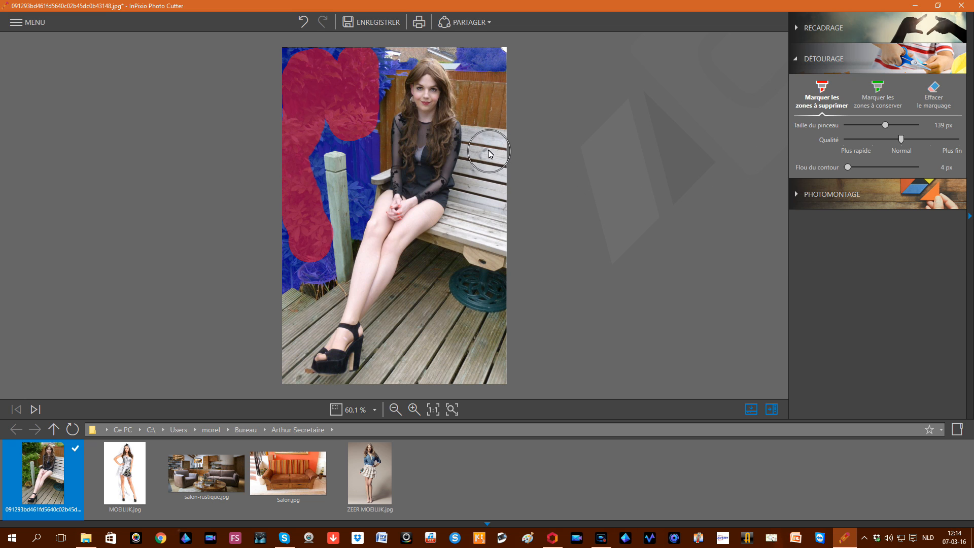
Step: Mark the bench's right side, the wheel and the decking for removal, then shrink the brush to 84 px
{"action": "left_click_drag", "start_coordinate": [482, 148], "coordinate": [483, 226]}
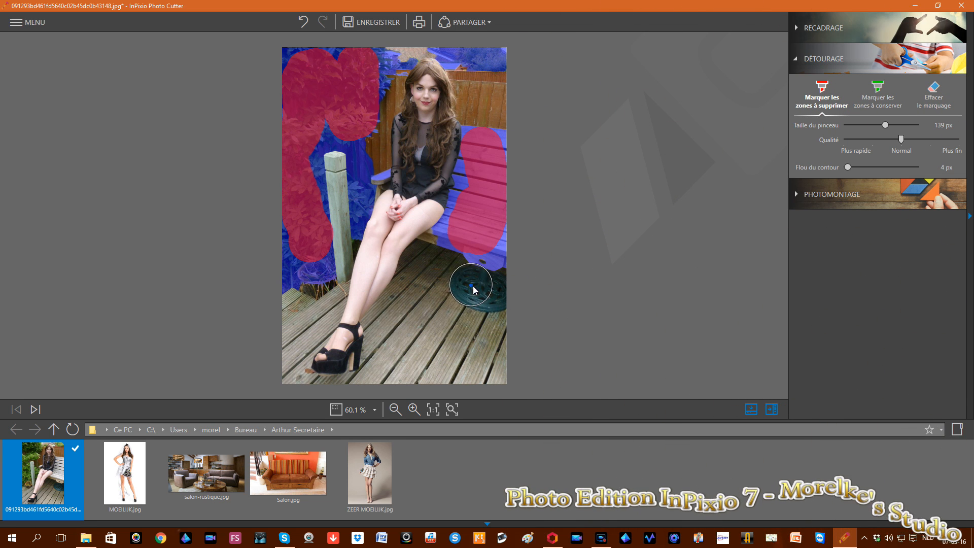
{"action": "left_click_drag", "start_coordinate": [471, 285], "coordinate": [485, 288]}
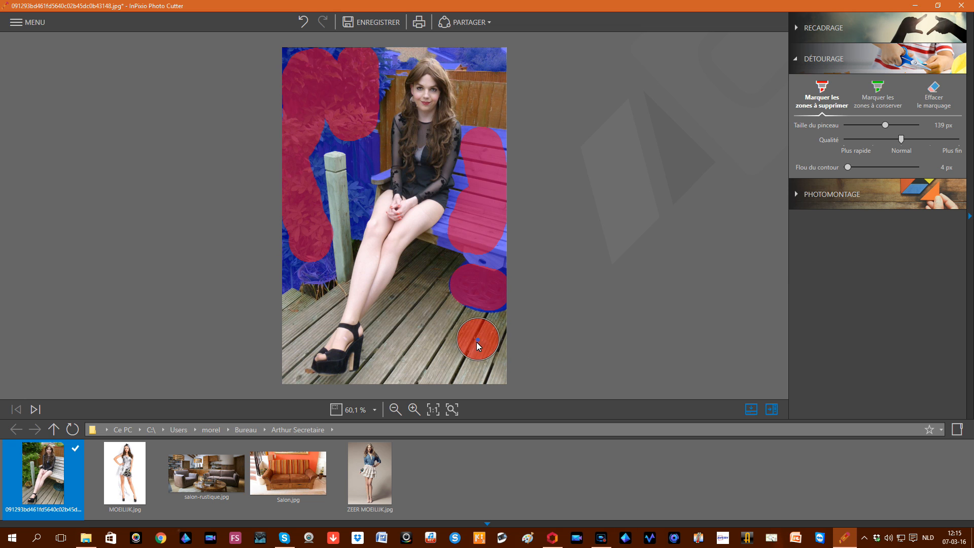
{"action": "left_click_drag", "start_coordinate": [412, 327], "coordinate": [411, 316]}
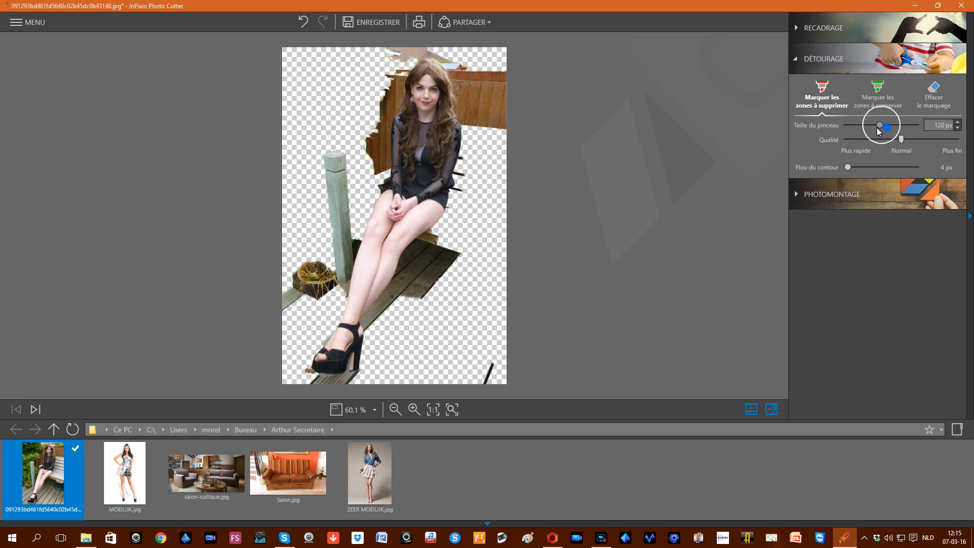
{"action": "left_click_drag", "start_coordinate": [879, 125], "coordinate": [868, 125]}
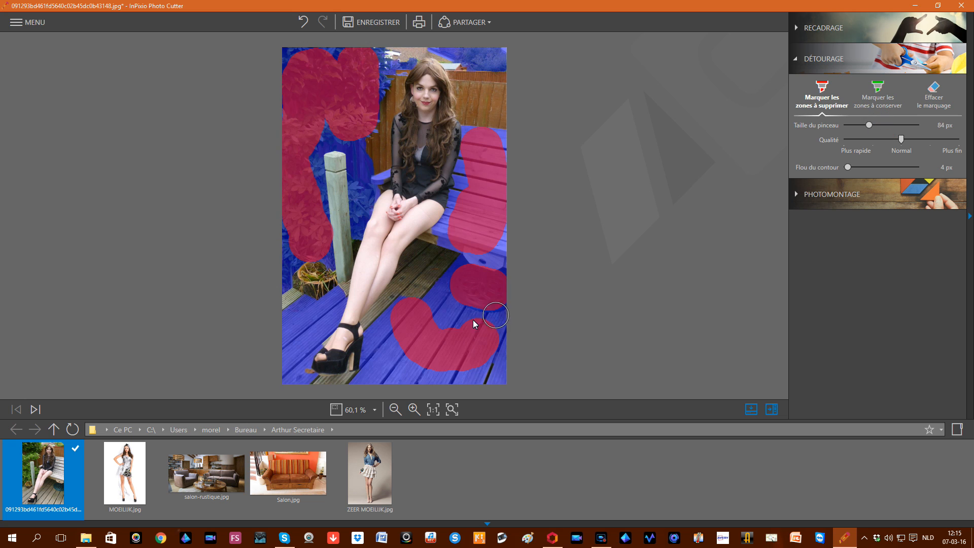
Step: Mark deck spots, the top-right fence, the wooden post and decking by her leg for removal with a 24 px brush
{"action": "left_click", "coordinate": [429, 261]}
{"action": "left_click", "coordinate": [415, 276]}
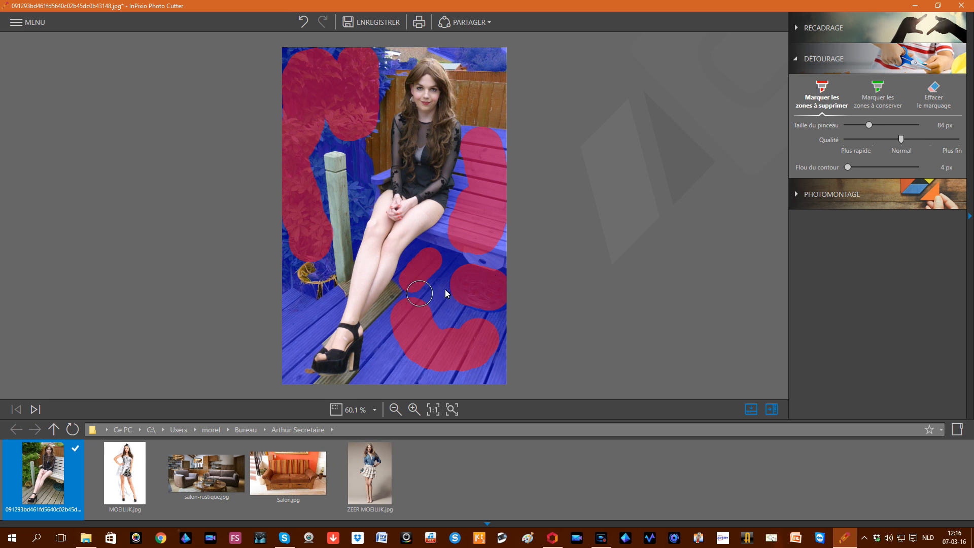
{"action": "mouse_move", "coordinate": [490, 87]}
{"action": "left_mouse_down"}
{"action": "mouse_move", "coordinate": [496, 115]}
{"action": "mouse_move", "coordinate": [477, 100]}
{"action": "left_mouse_up"}
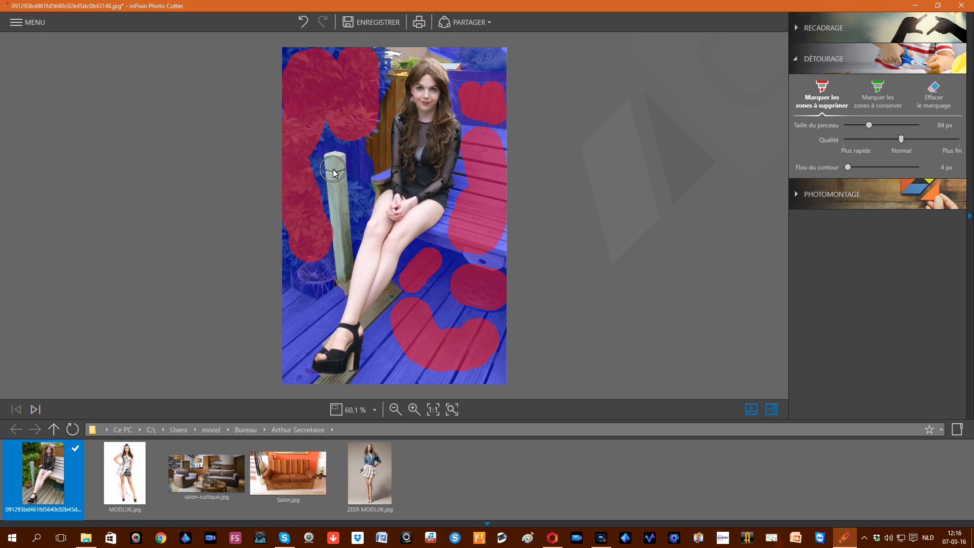
{"action": "left_click_drag", "start_coordinate": [870, 126], "coordinate": [852, 127]}
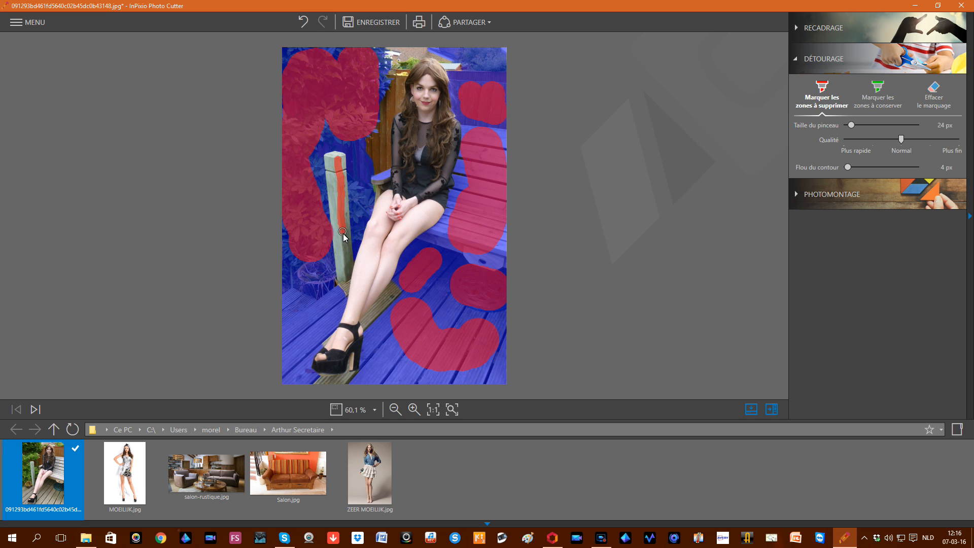
{"action": "left_click_drag", "start_coordinate": [345, 269], "coordinate": [344, 269]}
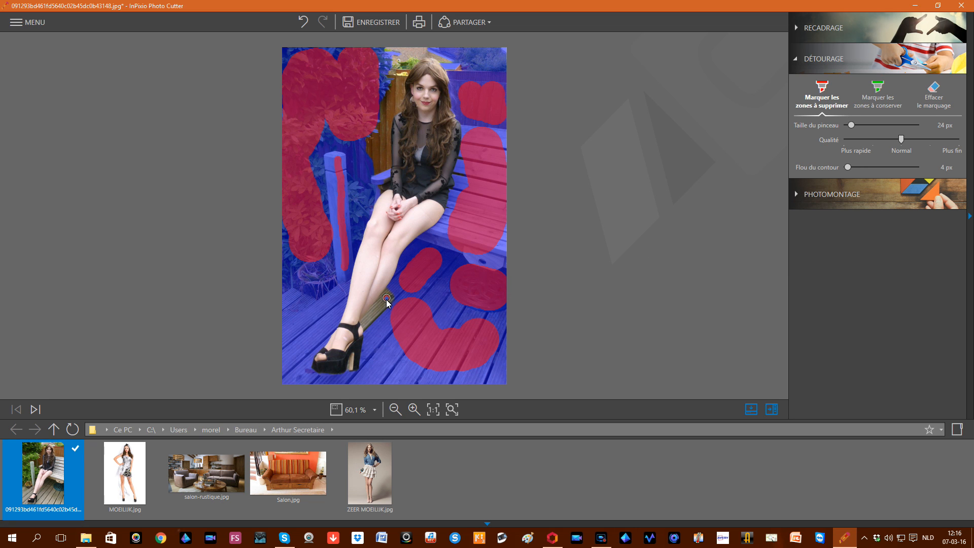
{"action": "left_click_drag", "start_coordinate": [366, 319], "coordinate": [365, 322]}
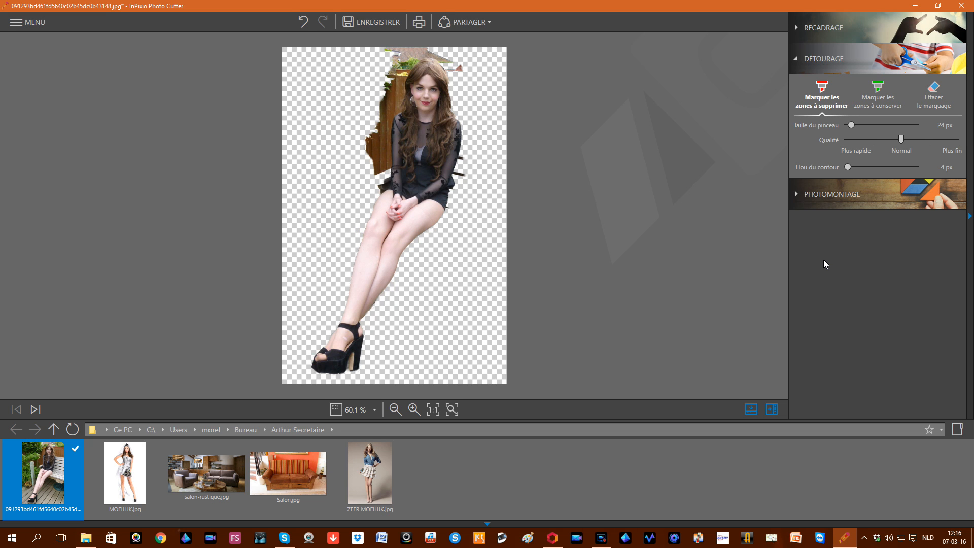
Step: Mark the fence edge, fence above her head and decking by her heel, then the bench by her arm at 14 px
{"action": "mouse_move", "coordinate": [400, 87]}
{"action": "left_mouse_down"}
{"action": "mouse_move", "coordinate": [386, 165]}
{"action": "mouse_move", "coordinate": [379, 139]}
{"action": "left_mouse_up"}
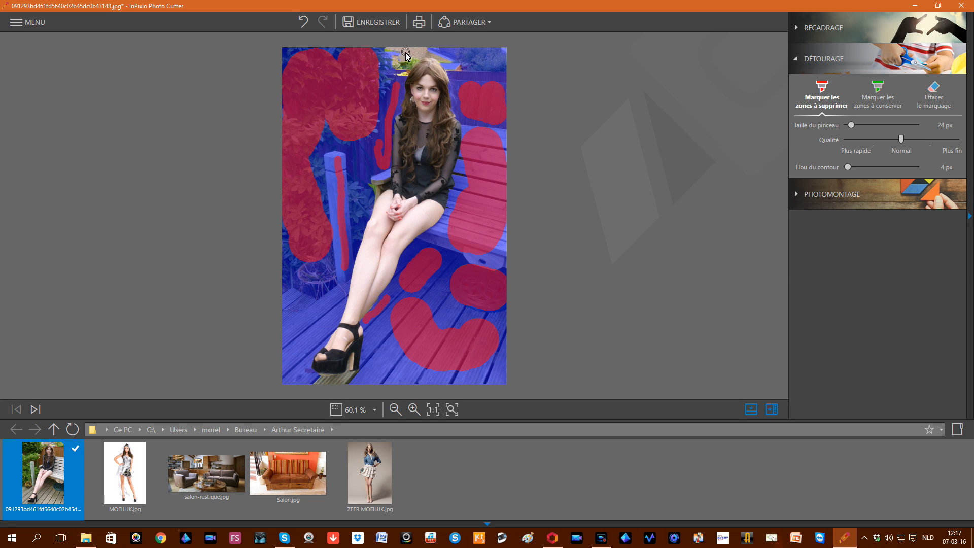
{"action": "left_click_drag", "start_coordinate": [422, 54], "coordinate": [422, 54]}
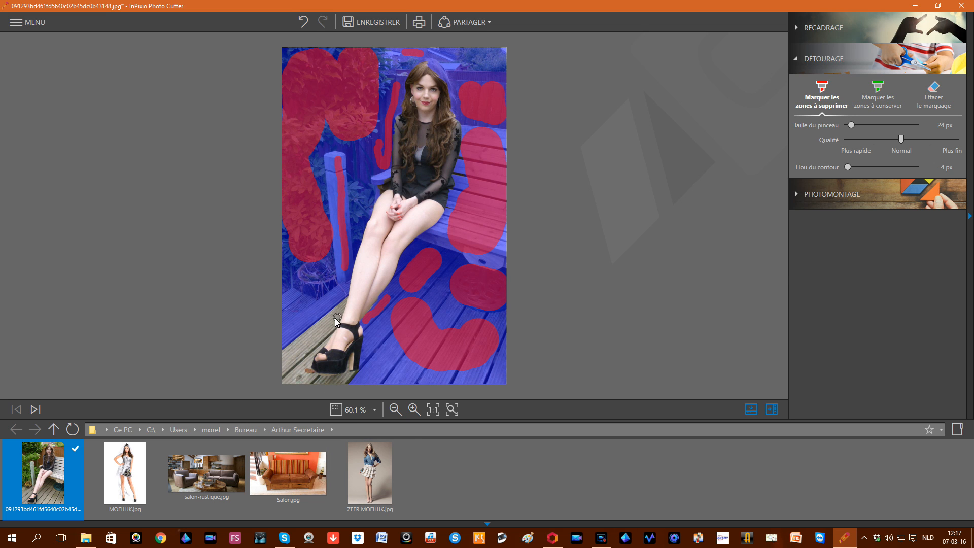
{"action": "mouse_move", "coordinate": [335, 318]}
{"action": "left_mouse_down"}
{"action": "mouse_move", "coordinate": [287, 360]}
{"action": "mouse_move", "coordinate": [294, 364]}
{"action": "left_mouse_up"}
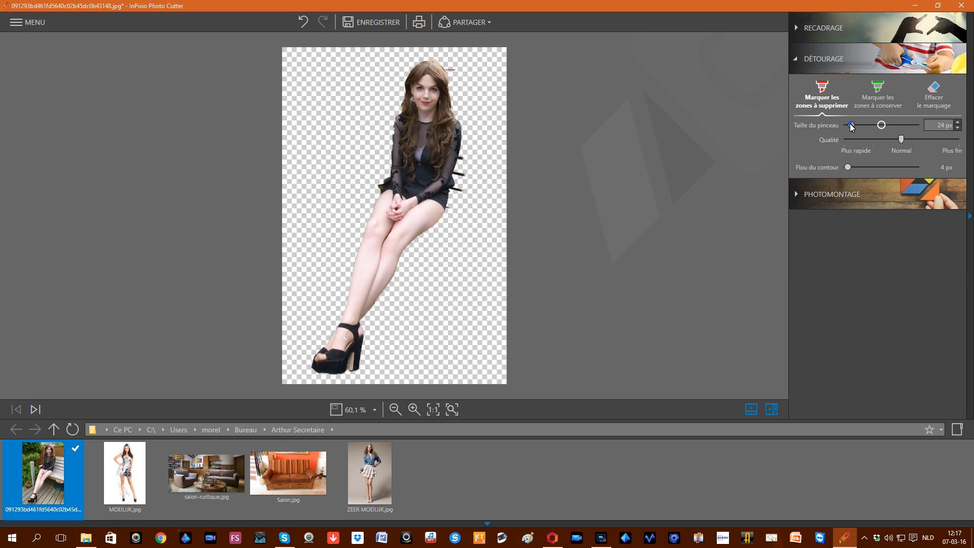
{"action": "left_click_drag", "start_coordinate": [850, 122], "coordinate": [847, 125]}
{"action": "mouse_move", "coordinate": [460, 190]}
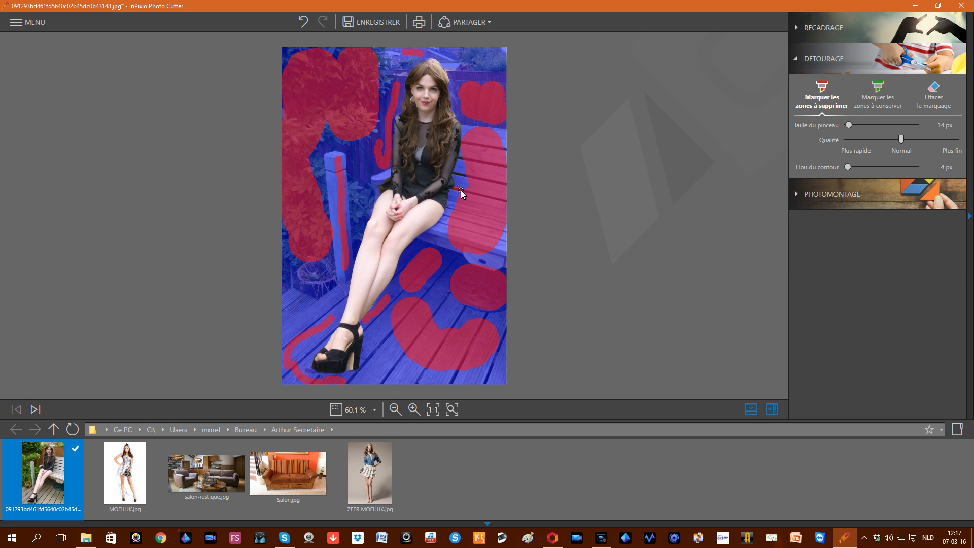
{"action": "left_click_drag", "start_coordinate": [453, 189], "coordinate": [460, 190]}
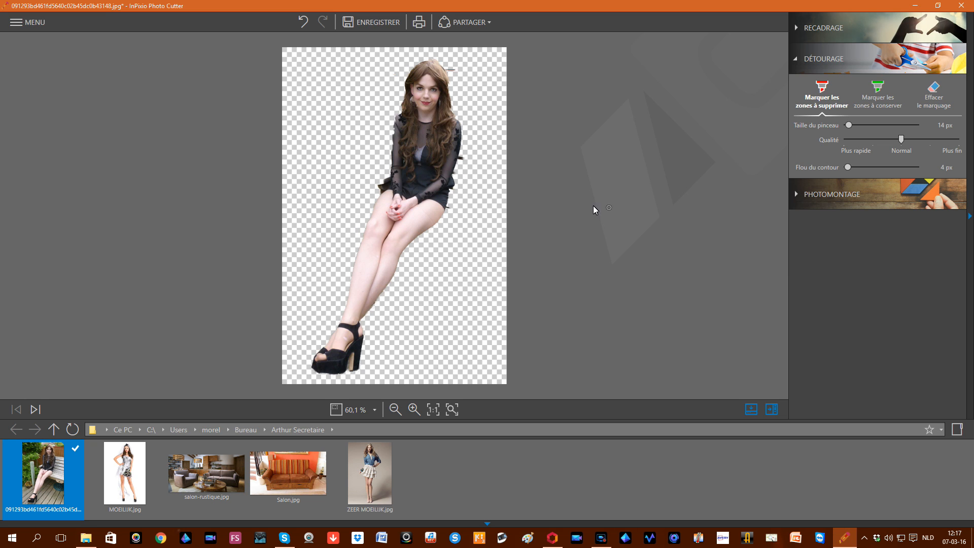
Step: Add small 14 px removal marks on the bench scraps beside her arm and hair
{"action": "mouse_move", "coordinate": [470, 169]}
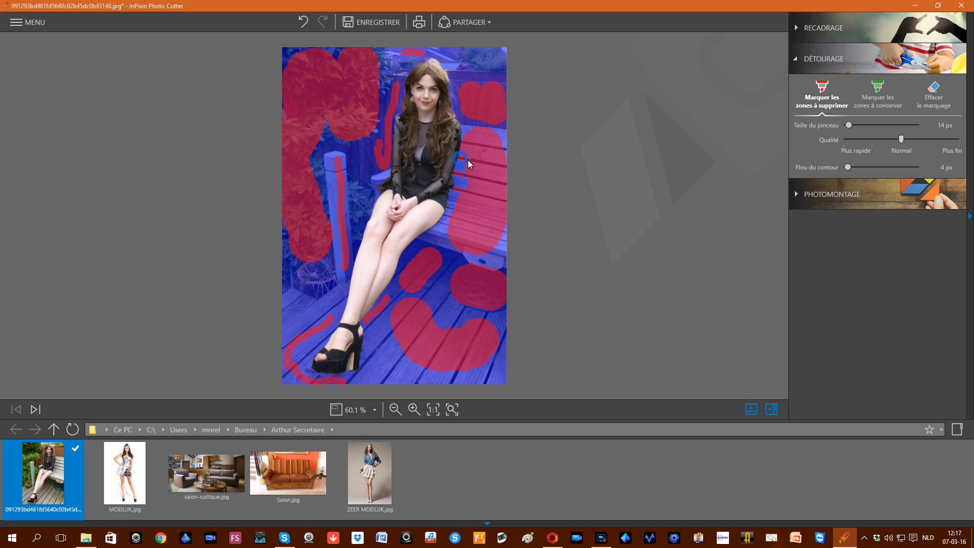
{"action": "left_click", "coordinate": [468, 160]}
{"action": "left_click", "coordinate": [455, 209]}
{"action": "left_click_drag", "start_coordinate": [449, 70], "coordinate": [455, 70]}
{"action": "left_click", "coordinate": [462, 176]}
{"action": "left_click", "coordinate": [446, 209]}
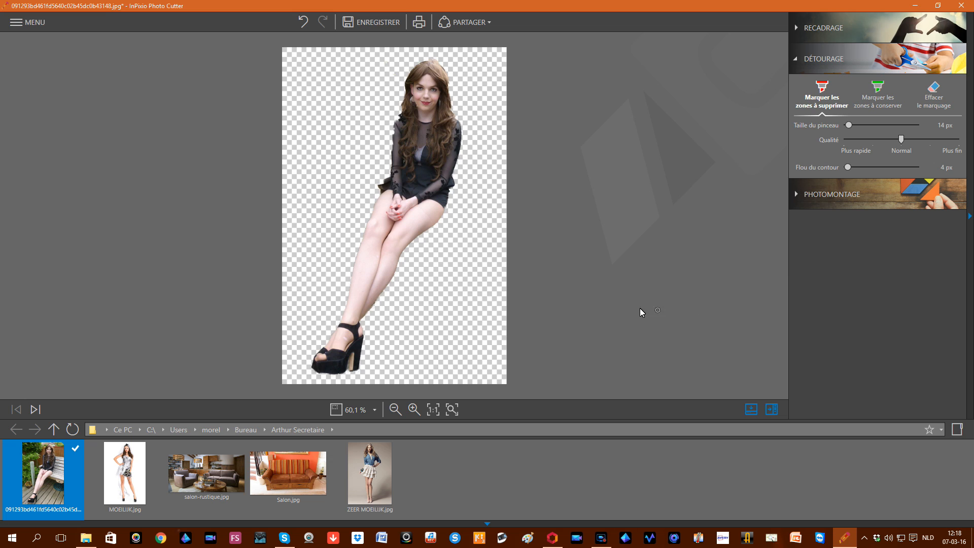
Step: Clear the last scraps near her leg and the fence by her hair, then bring up saving
{"action": "mouse_move", "coordinate": [455, 304]}
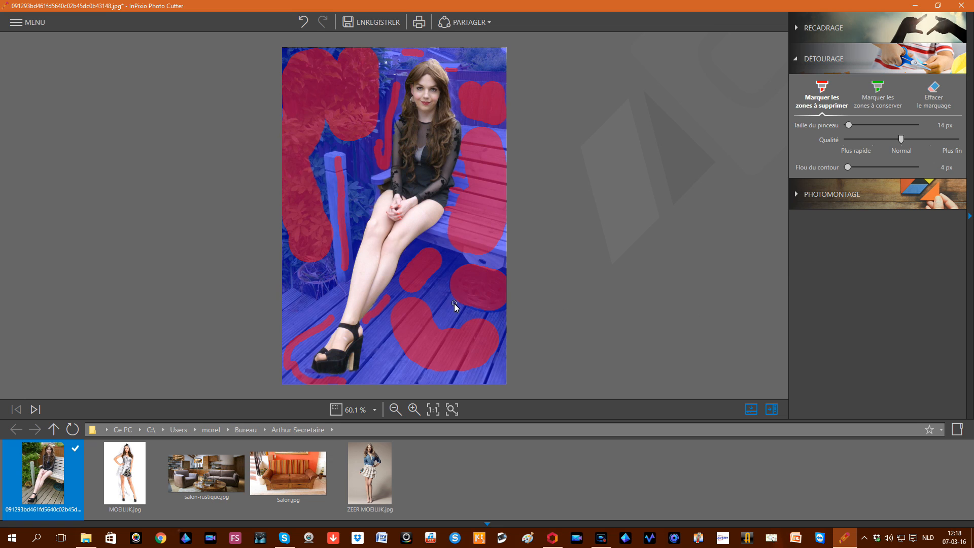
{"action": "left_click", "coordinate": [375, 304]}
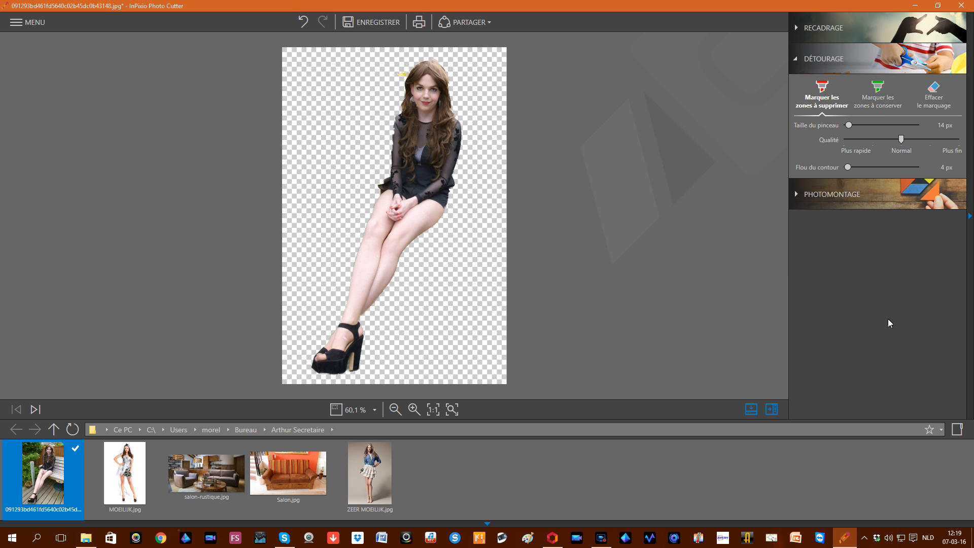
{"action": "mouse_move", "coordinate": [424, 83]}
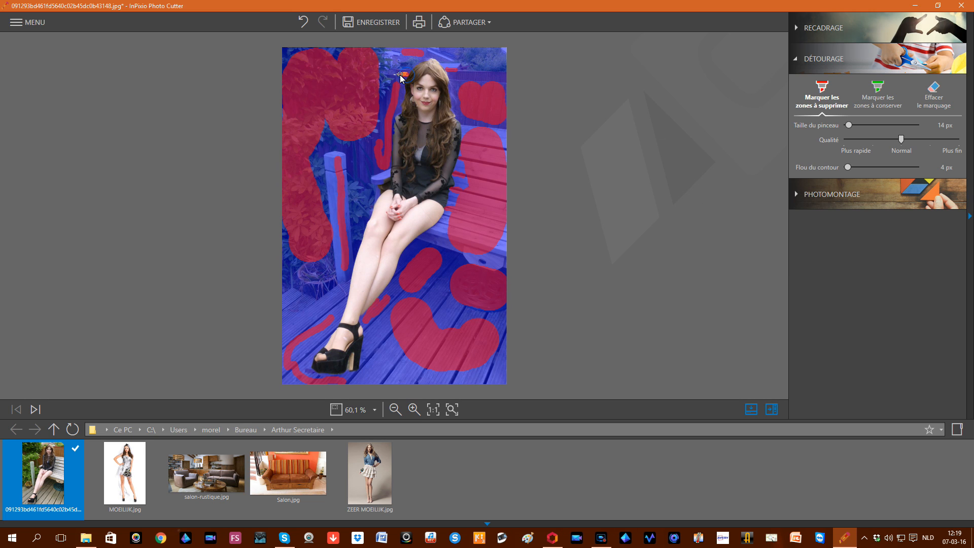
{"action": "left_click_drag", "start_coordinate": [391, 75], "coordinate": [391, 75]}
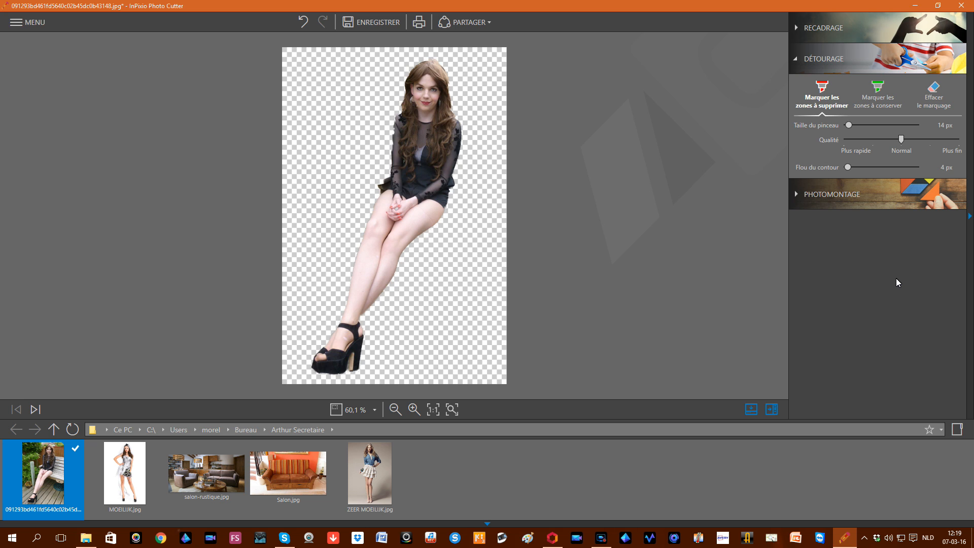
{"action": "left_click", "coordinate": [384, 26]}
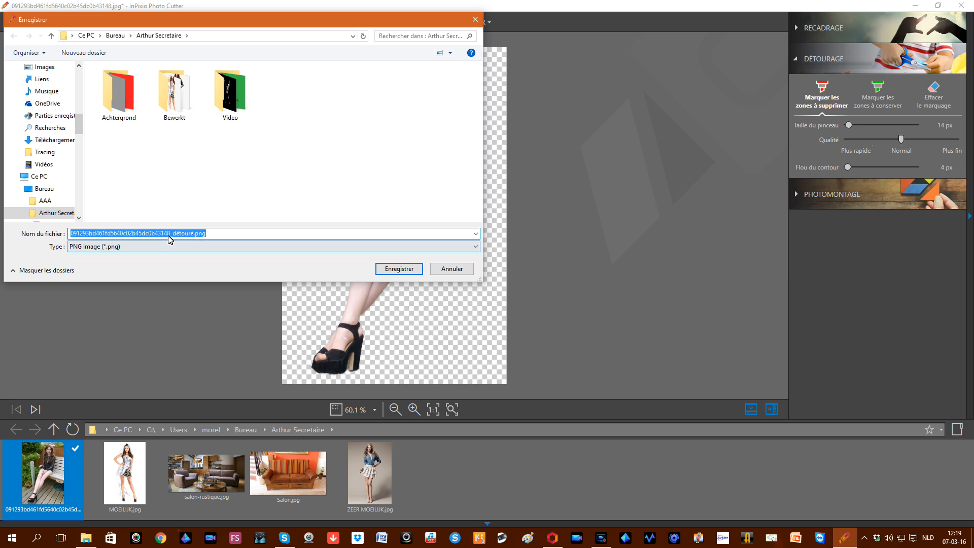
{"action": "left_click_drag", "start_coordinate": [171, 235], "coordinate": [68, 233]}
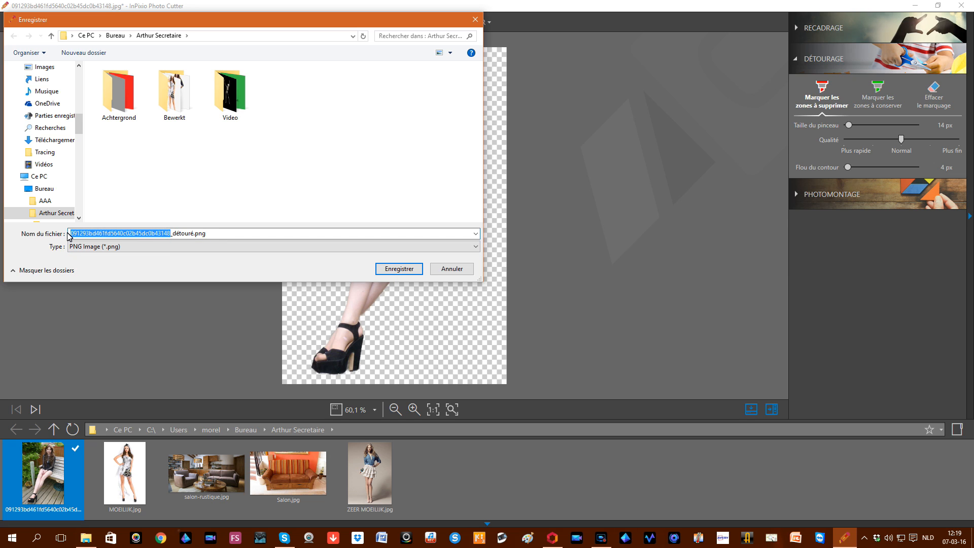
{"action": "type", "text": "1"}
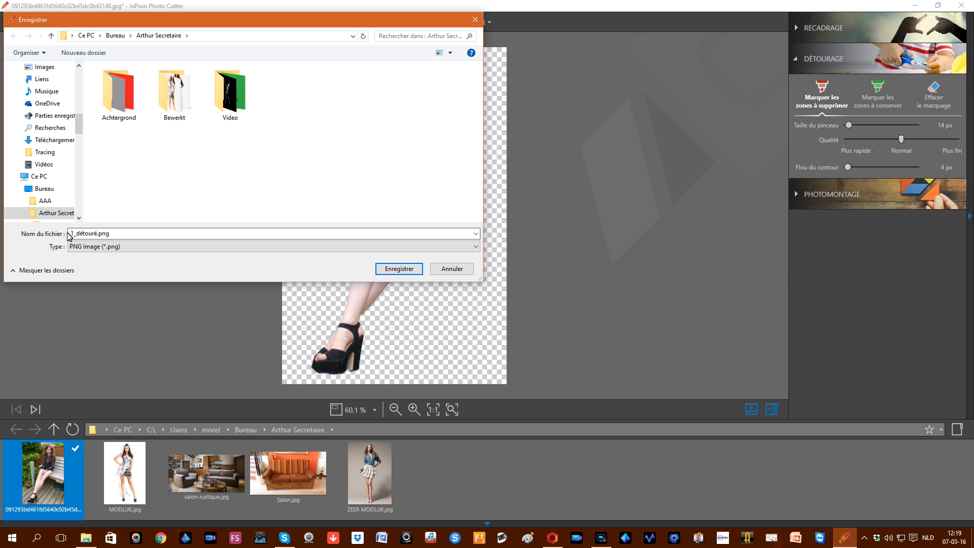
{"action": "left_click", "coordinate": [391, 269]}
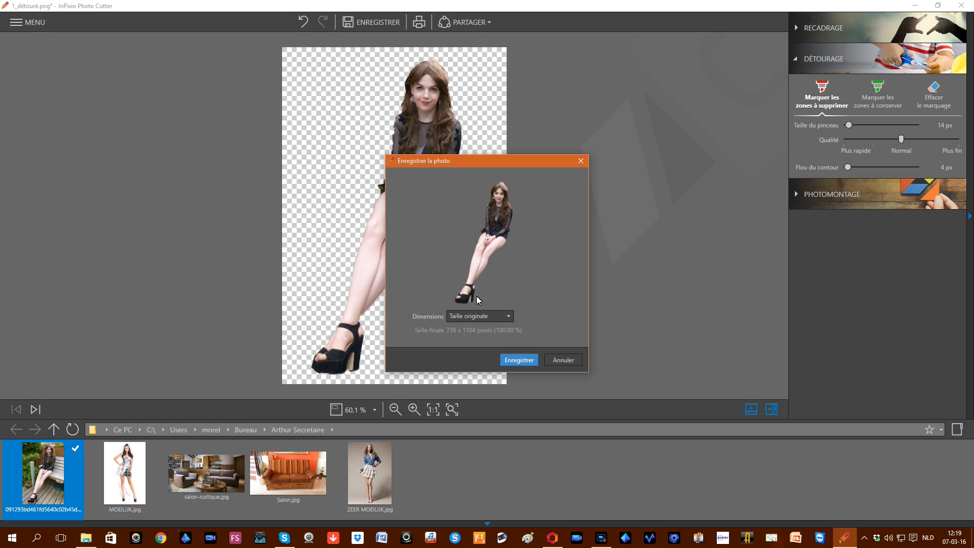
{"action": "left_click", "coordinate": [507, 315]}
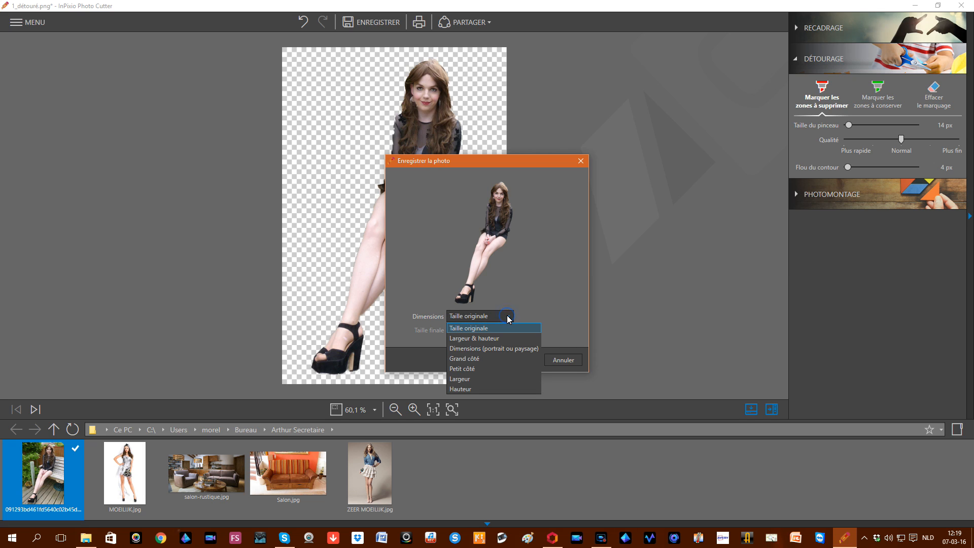
{"action": "left_click", "coordinate": [537, 267]}
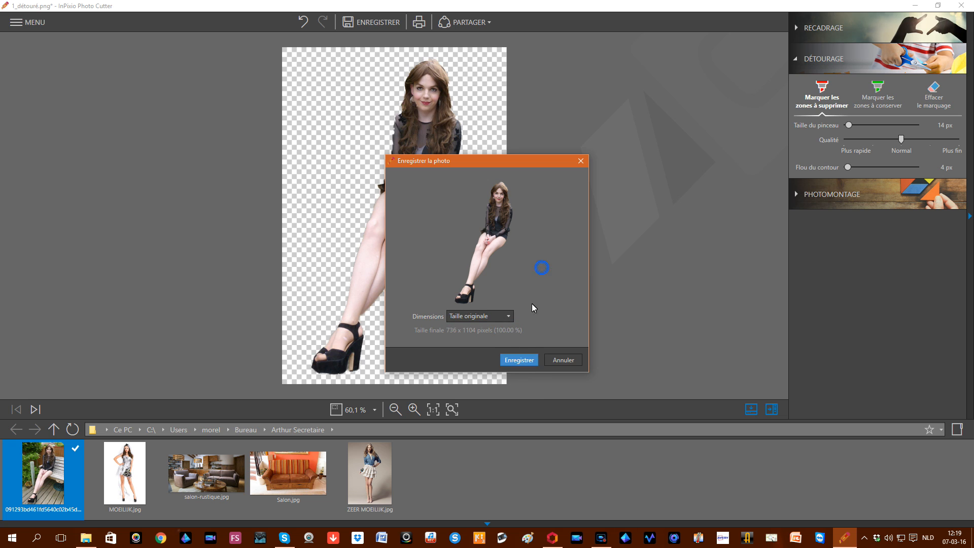
{"action": "left_click", "coordinate": [516, 360]}
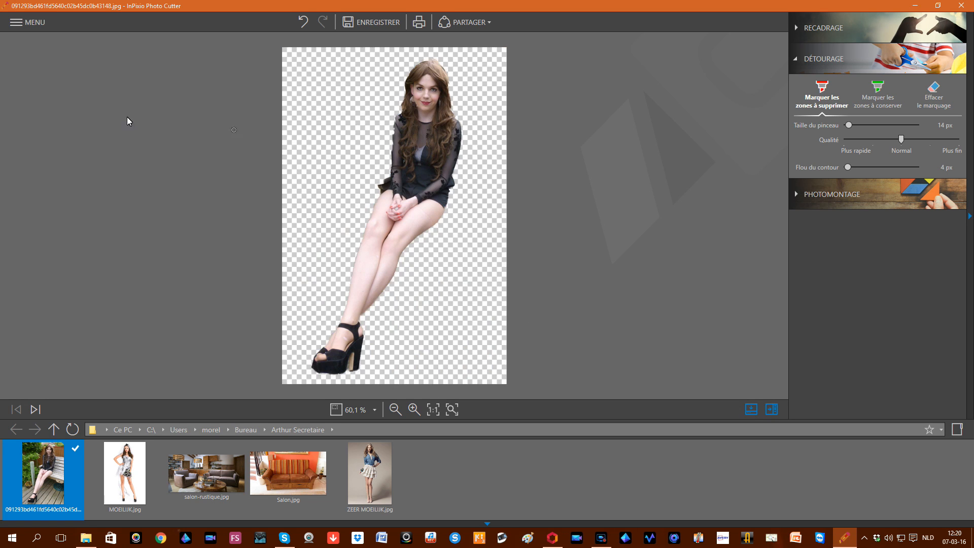
Step: Open MOEILIJK.jpg through MENU > Ouvrir…
{"action": "left_click", "coordinate": [32, 24]}
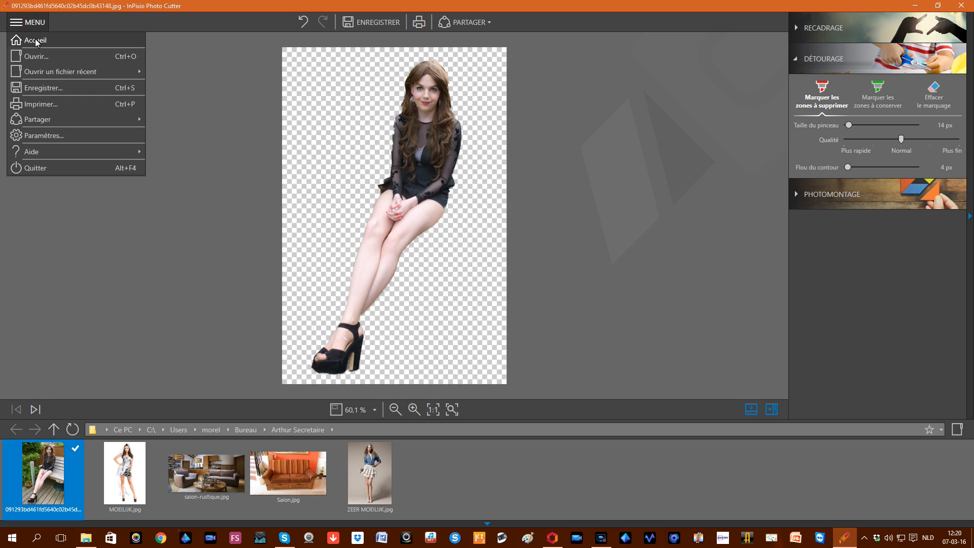
{"action": "left_click", "coordinate": [42, 57]}
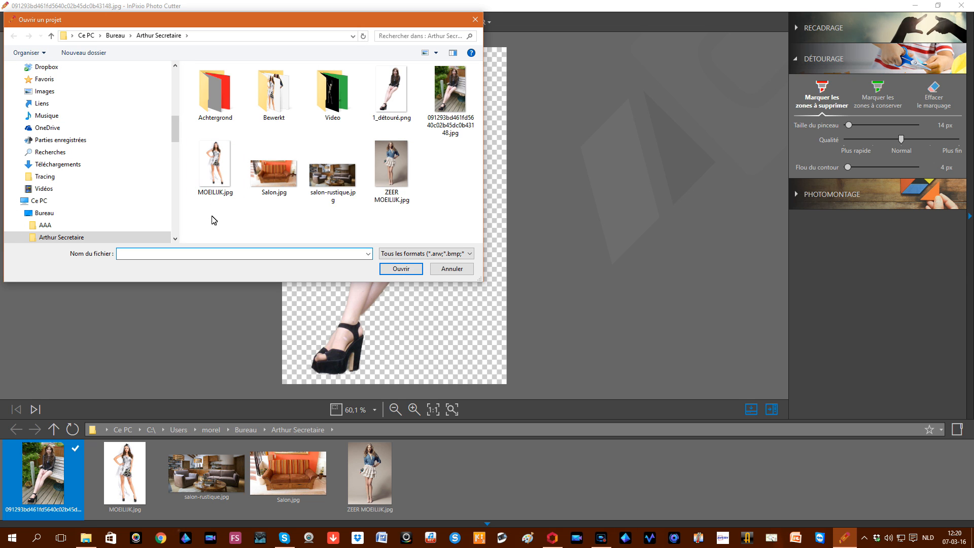
{"action": "double_click", "coordinate": [211, 163]}
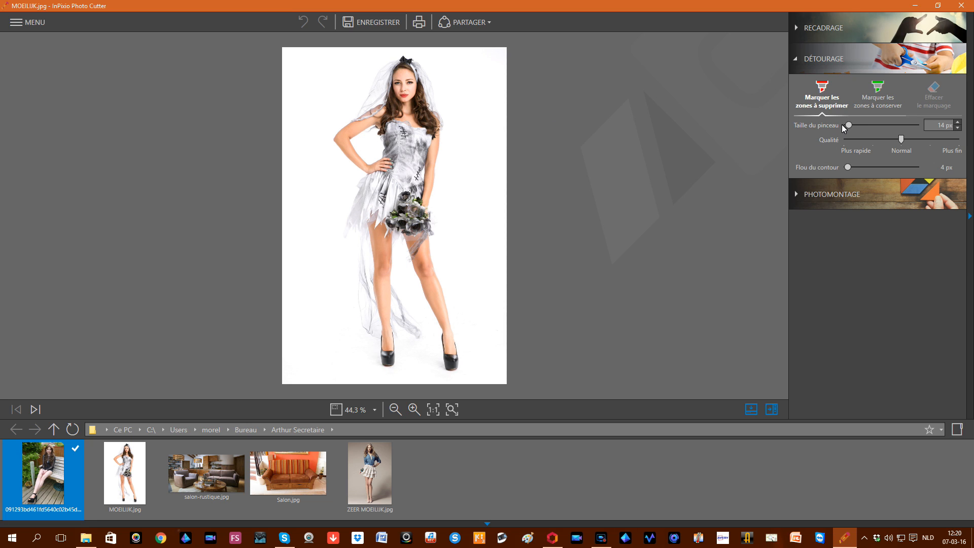
Step: Enlarge the brush to about 155 px and mark the white background right of the woman for removal
{"action": "left_click_drag", "start_coordinate": [851, 124], "coordinate": [906, 127]}
{"action": "mouse_move", "coordinate": [464, 74]}
{"action": "left_mouse_down"}
{"action": "mouse_move", "coordinate": [481, 138]}
{"action": "mouse_move", "coordinate": [482, 302]}
{"action": "left_mouse_up"}
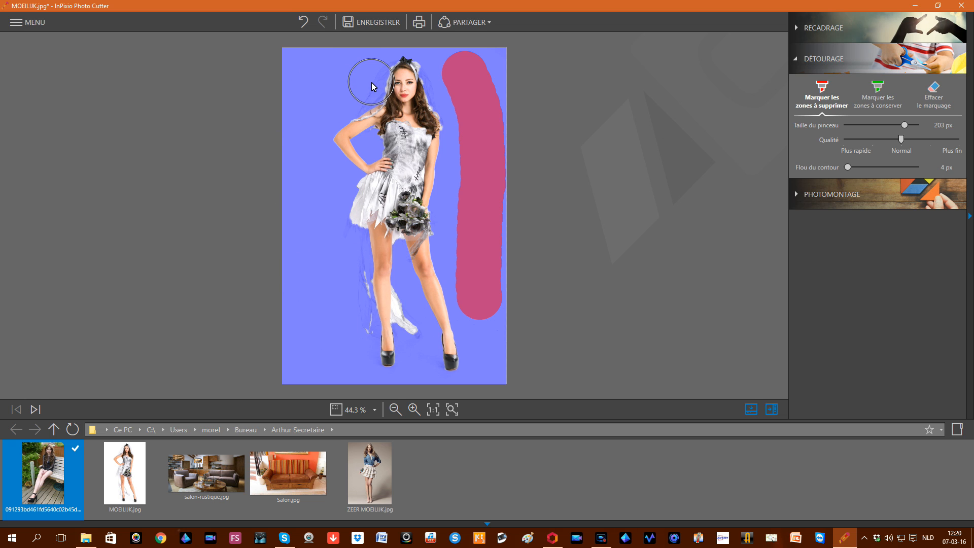
Step: With a smaller keep brush, paint green over the veil and the trailing fabric beside the left leg
{"action": "left_click", "coordinate": [879, 86]}
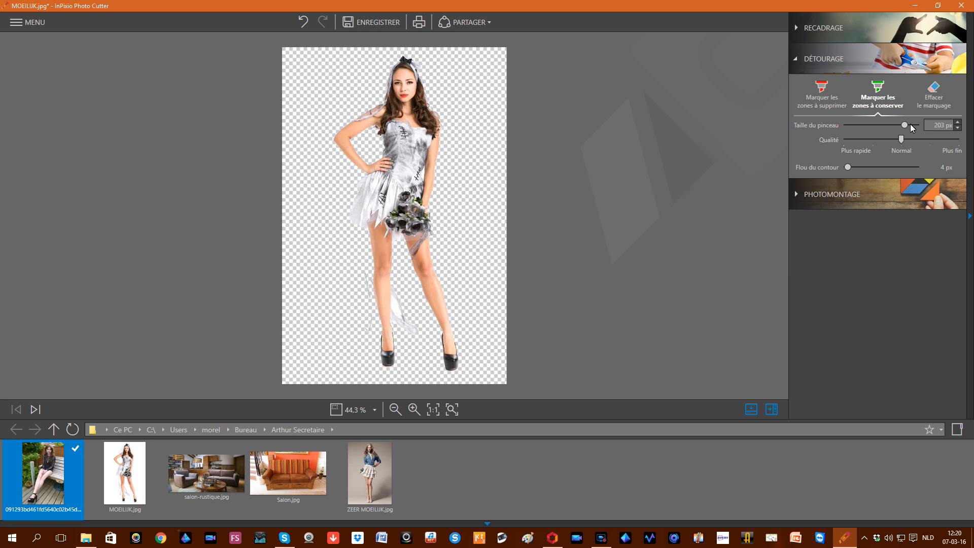
{"action": "left_click_drag", "start_coordinate": [905, 125], "coordinate": [871, 126]}
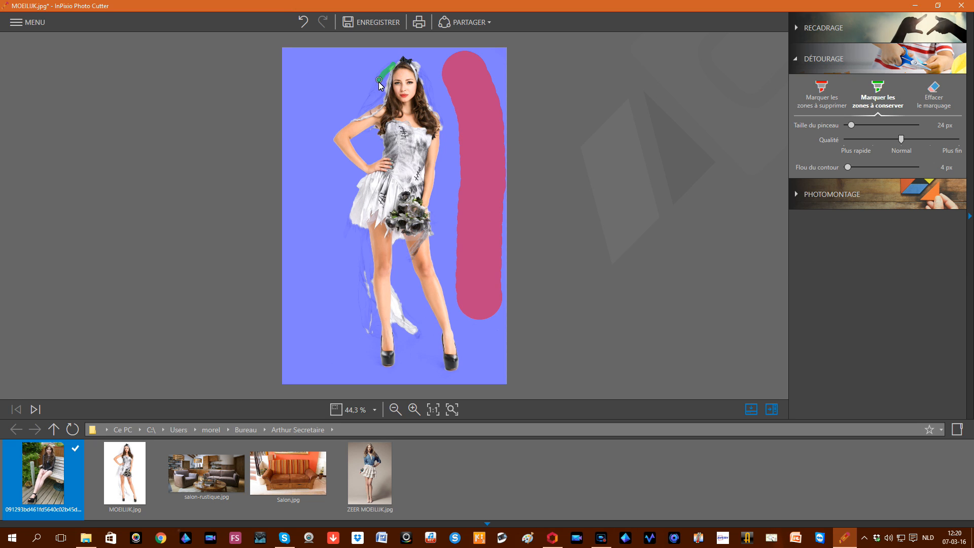
{"action": "left_click_drag", "start_coordinate": [366, 105], "coordinate": [365, 108]}
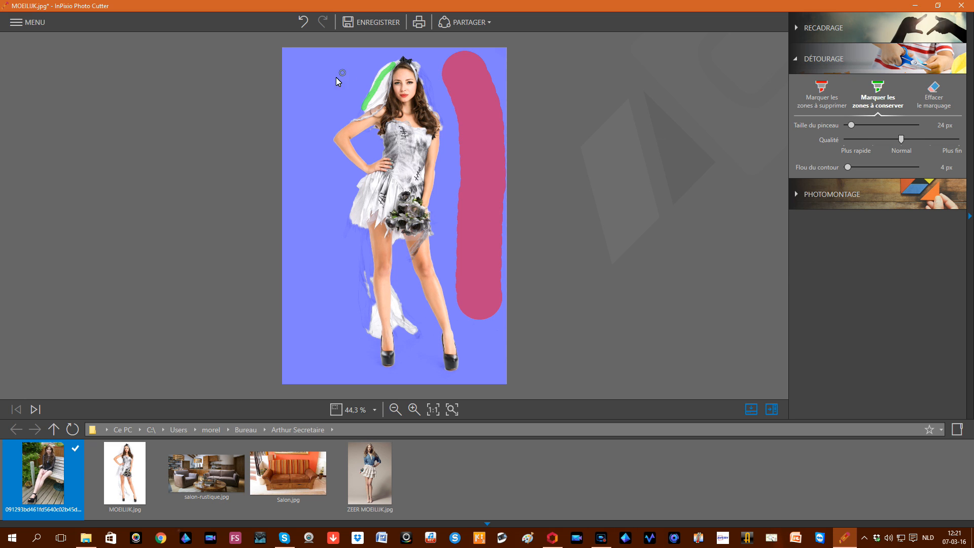
{"action": "left_click_drag", "start_coordinate": [360, 112], "coordinate": [373, 117]}
{"action": "mouse_move", "coordinate": [362, 253]}
{"action": "left_mouse_down"}
{"action": "mouse_move", "coordinate": [372, 306]}
{"action": "mouse_move", "coordinate": [364, 327]}
{"action": "left_mouse_up"}
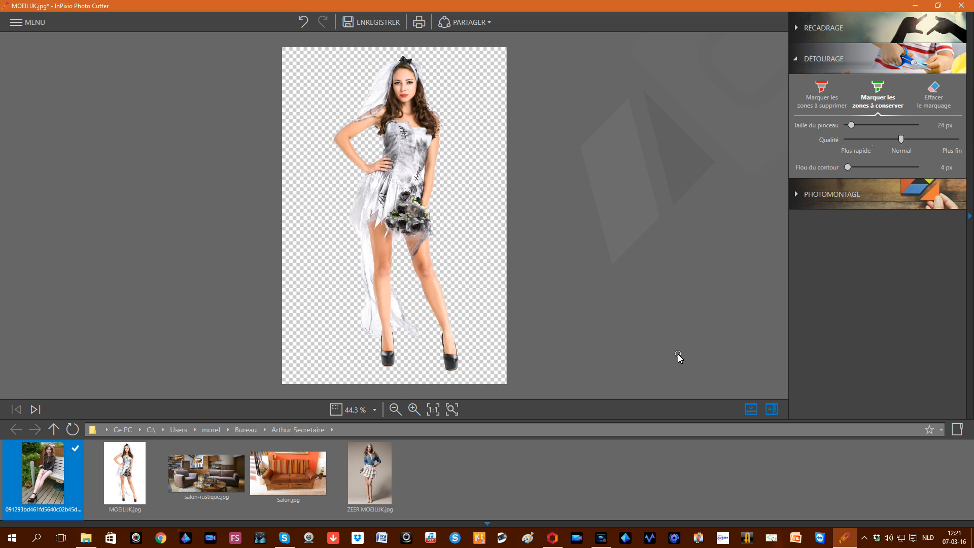
Step: Add keep marks on the dress fabric and along the veil's right edge
{"action": "left_click", "coordinate": [410, 258]}
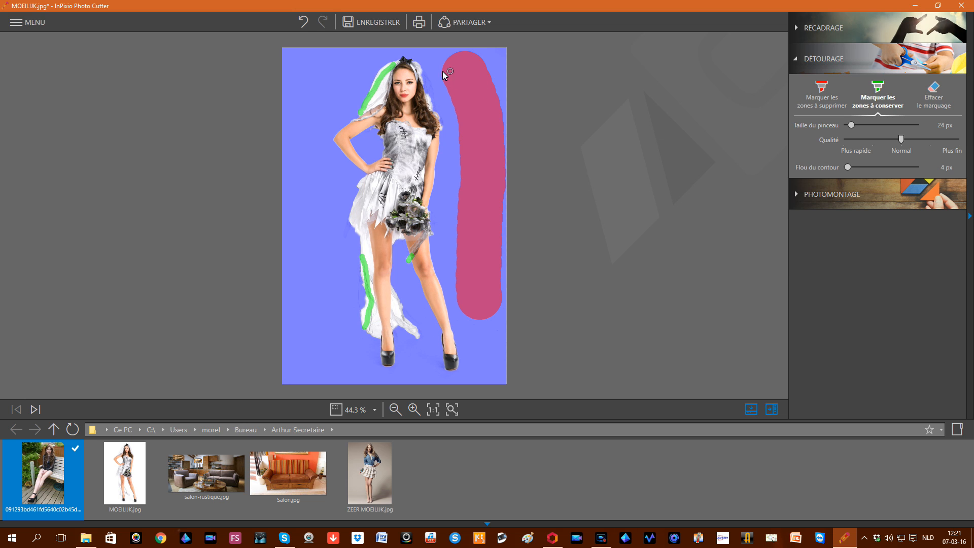
{"action": "left_click_drag", "start_coordinate": [420, 75], "coordinate": [427, 94]}
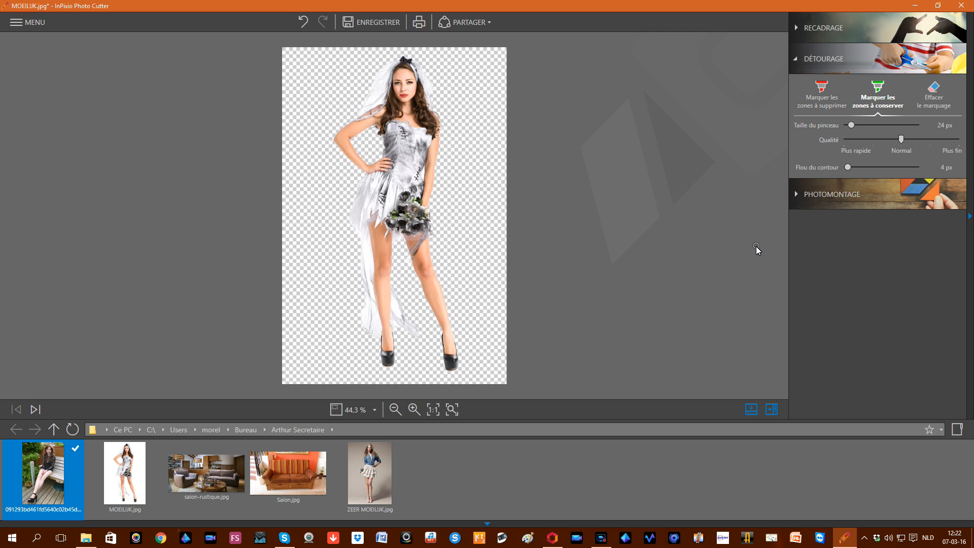
Step: Save the bride cut-out as MOEILIJK_détouré.png at original size
{"action": "left_click", "coordinate": [386, 22]}
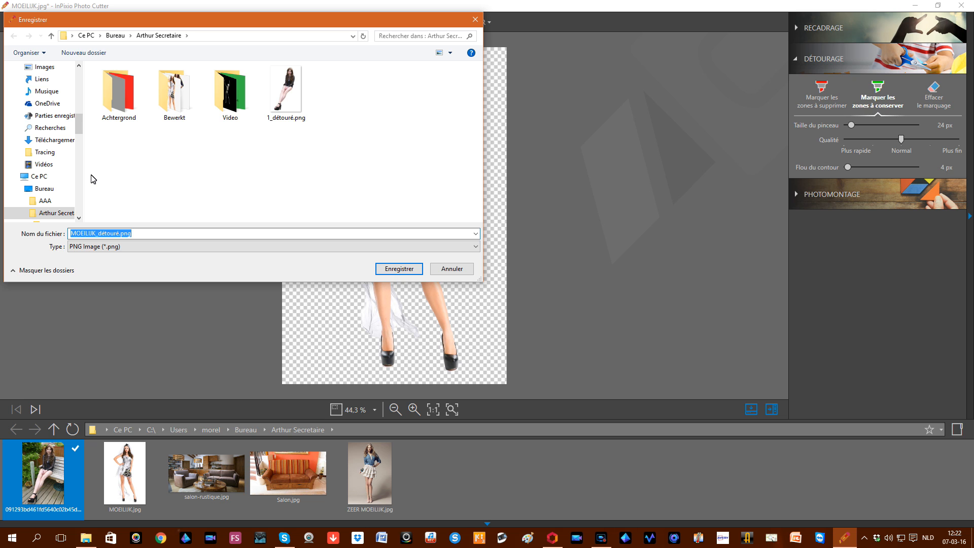
{"action": "left_click", "coordinate": [399, 268]}
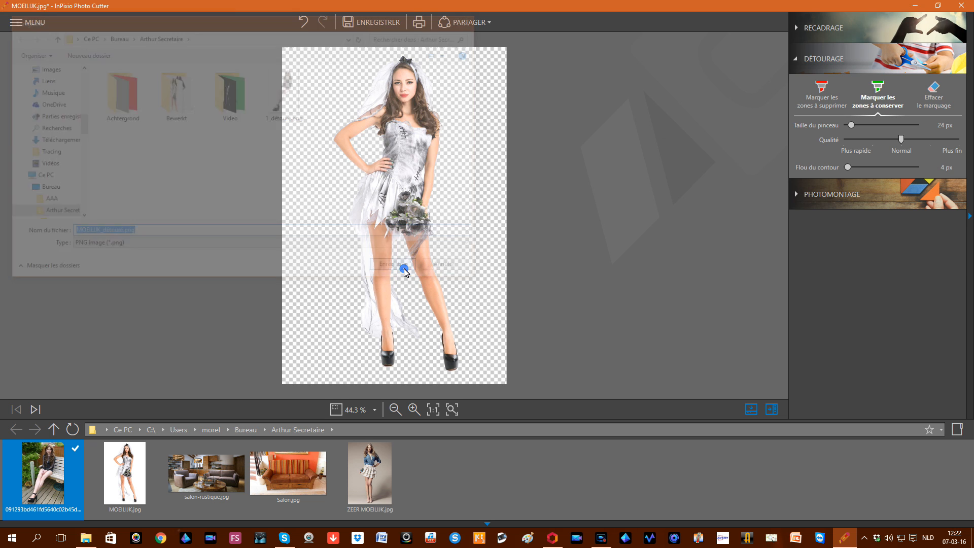
{"action": "left_click", "coordinate": [518, 360]}
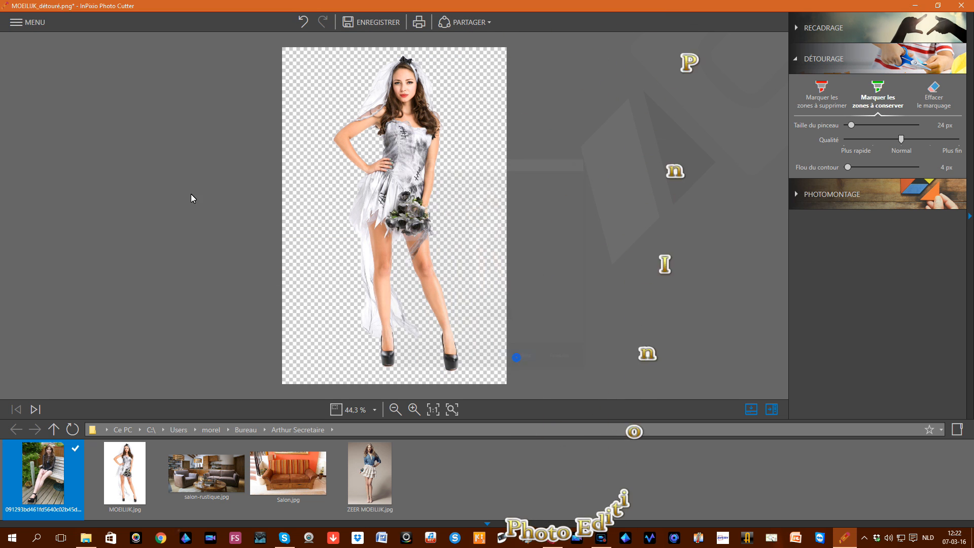
Step: Open ZEER MOEILIJK.jpg from the MENU for cutting out
{"action": "left_click", "coordinate": [18, 23]}
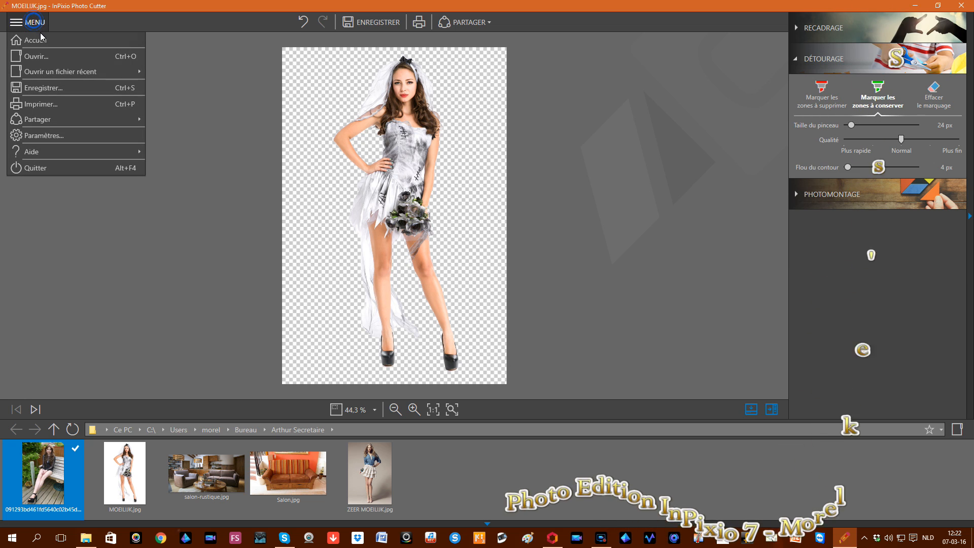
{"action": "left_click", "coordinate": [48, 57]}
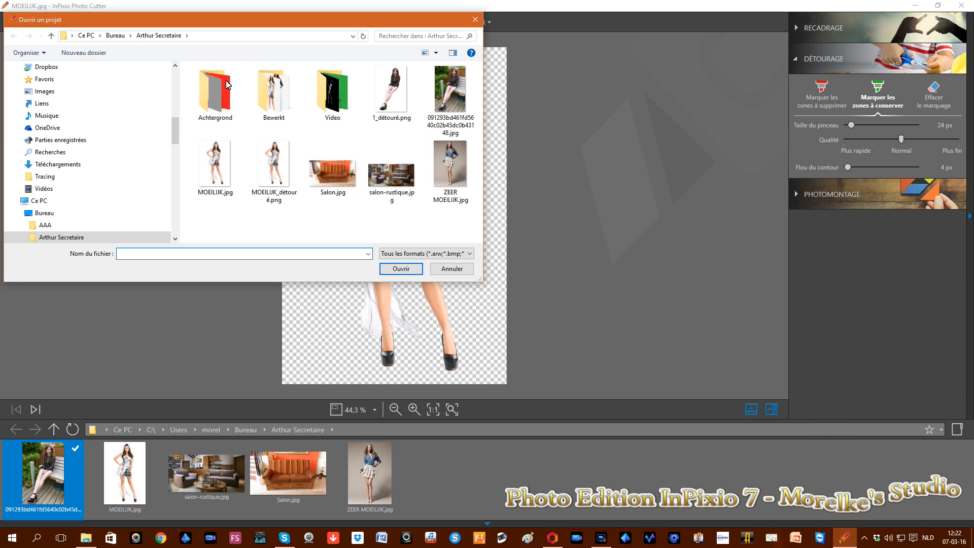
{"action": "double_click", "coordinate": [452, 162]}
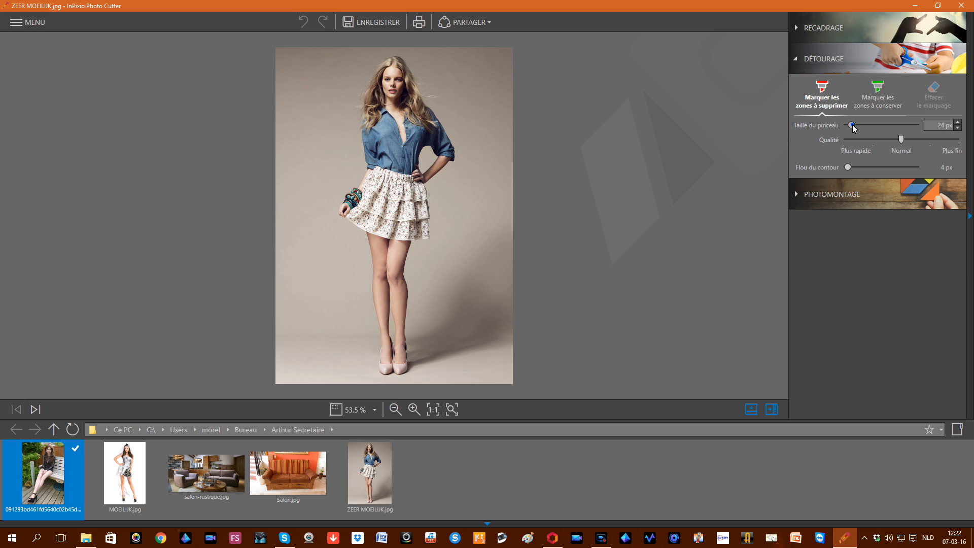
Step: With a 163 px brush, mark the beige wall on both sides of the woman for removal
{"action": "left_click_drag", "start_coordinate": [852, 125], "coordinate": [896, 127]}
{"action": "left_click_drag", "start_coordinate": [466, 69], "coordinate": [485, 147]}
{"action": "left_click_drag", "start_coordinate": [475, 216], "coordinate": [480, 339]}
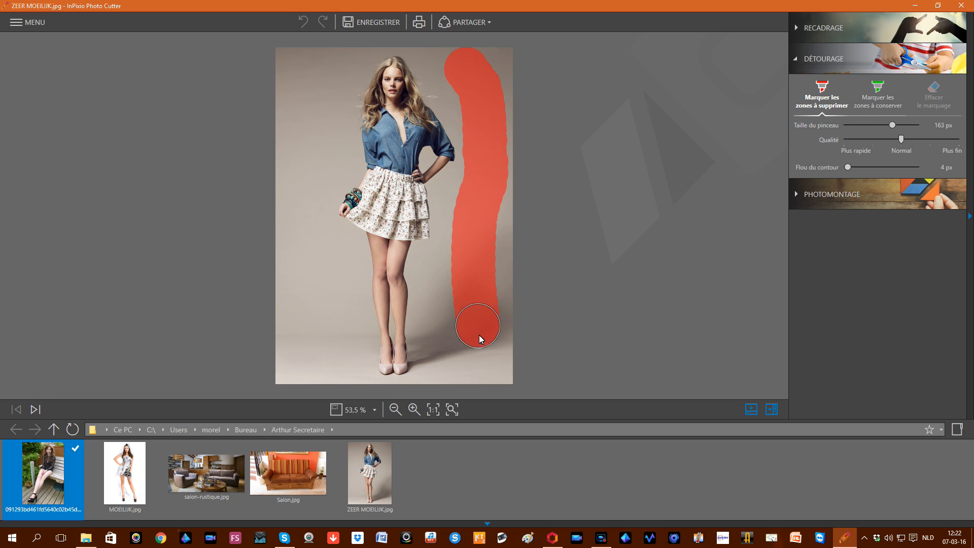
{"action": "left_click_drag", "start_coordinate": [456, 236], "coordinate": [481, 203]}
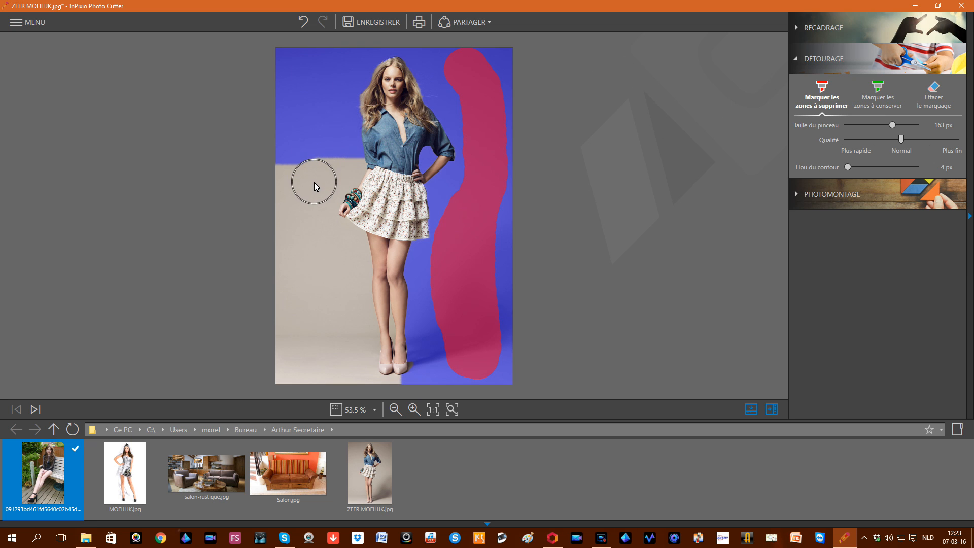
{"action": "mouse_move", "coordinate": [324, 187]}
{"action": "left_mouse_down"}
{"action": "mouse_move", "coordinate": [298, 209]}
{"action": "mouse_move", "coordinate": [331, 343]}
{"action": "left_mouse_up"}
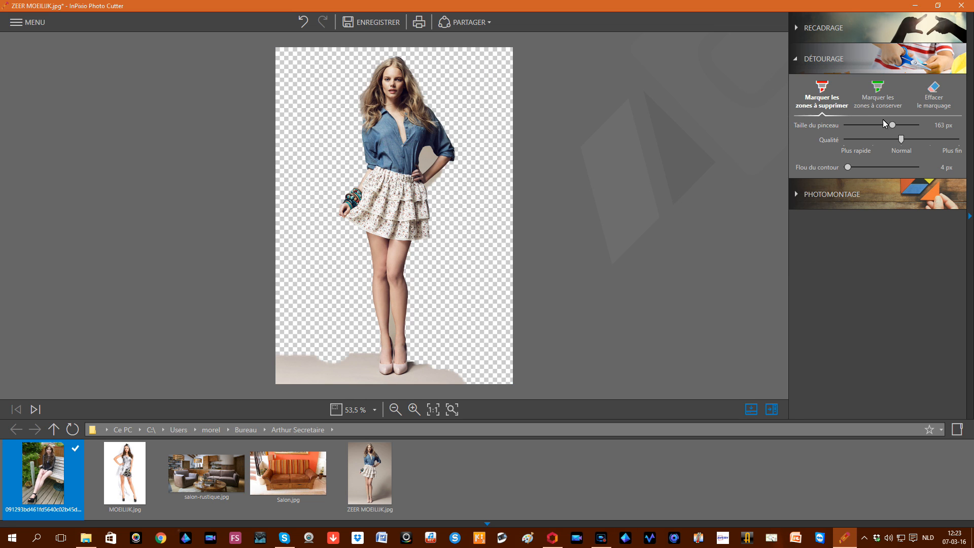
Step: Mark the floor strip below the woman for removal with a brush of about 60 px
{"action": "left_click_drag", "start_coordinate": [892, 125], "coordinate": [858, 125]}
{"action": "left_click_drag", "start_coordinate": [426, 376], "coordinate": [377, 381]}
{"action": "left_click_drag", "start_coordinate": [319, 377], "coordinate": [288, 372]}
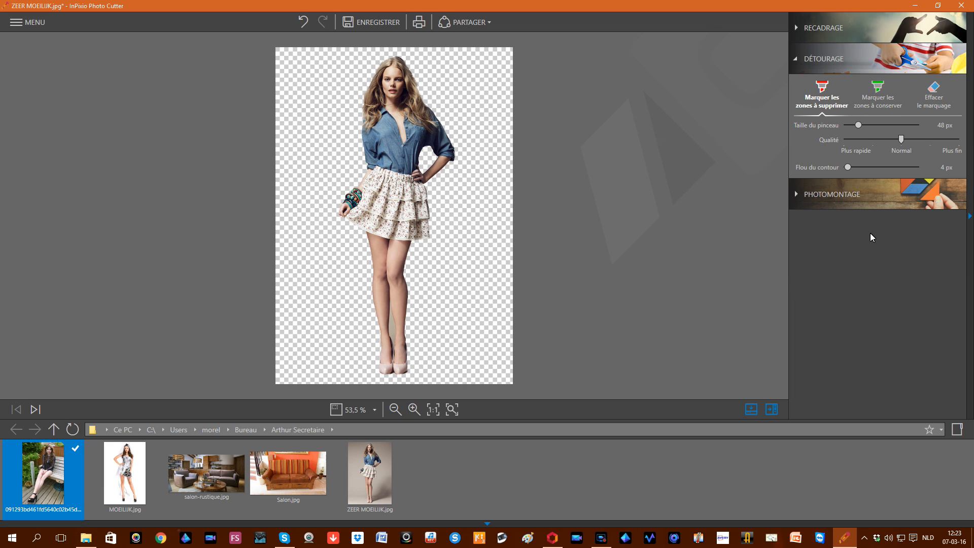
Step: Shrink the brush to 10 px, then 1 px, and remove the background between the legs
{"action": "left_click_drag", "start_coordinate": [853, 127], "coordinate": [846, 126]}
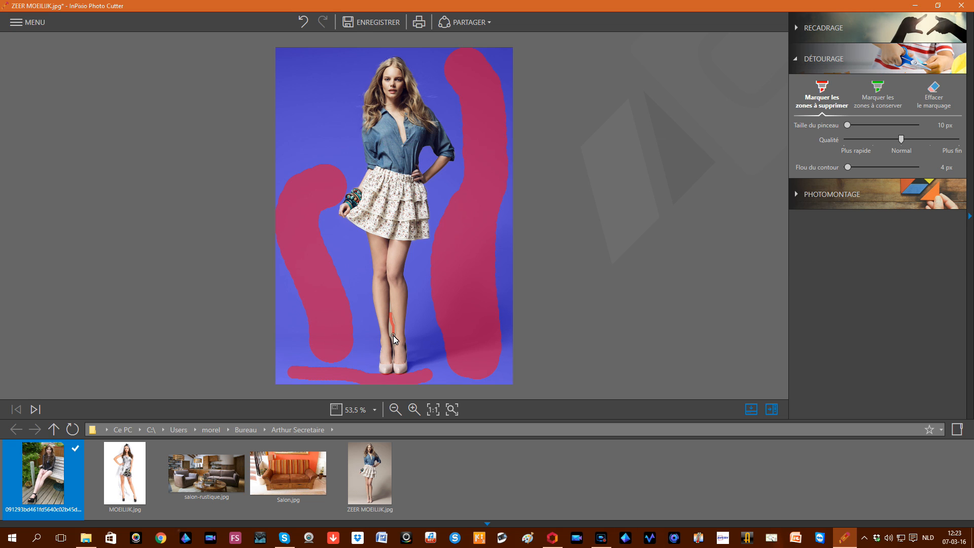
{"action": "left_click_drag", "start_coordinate": [395, 342], "coordinate": [394, 343]}
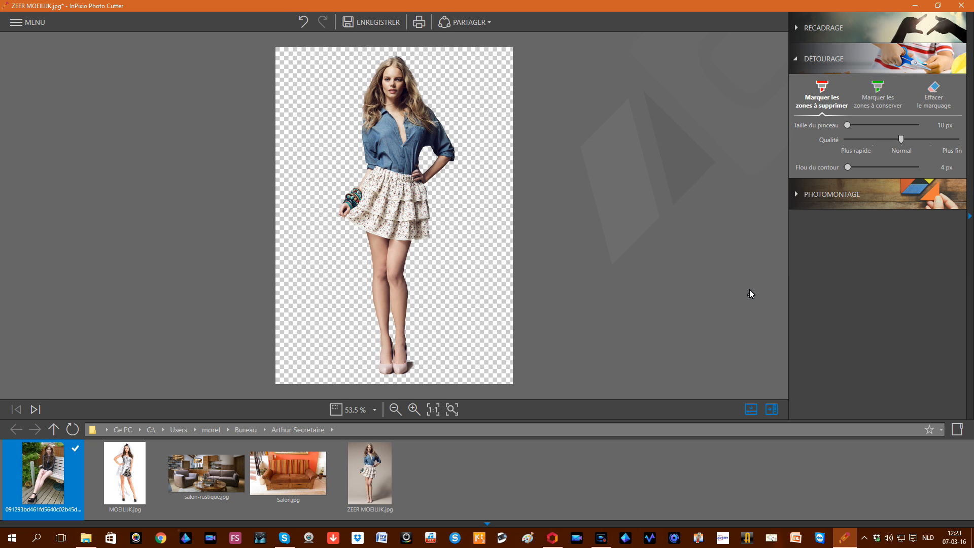
{"action": "mouse_move", "coordinate": [317, 266]}
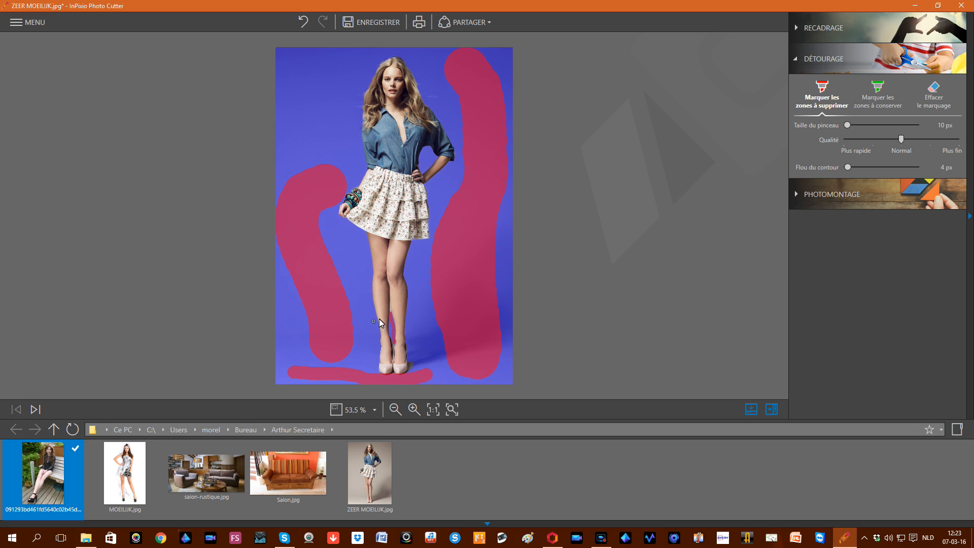
{"action": "left_click_drag", "start_coordinate": [847, 126], "coordinate": [843, 126]}
{"action": "left_click_drag", "start_coordinate": [390, 309], "coordinate": [392, 320]}
Step: Mark the floor shadow beside the woman's shoes to keep, using an 18 px brush
{"action": "left_click", "coordinate": [878, 91]}
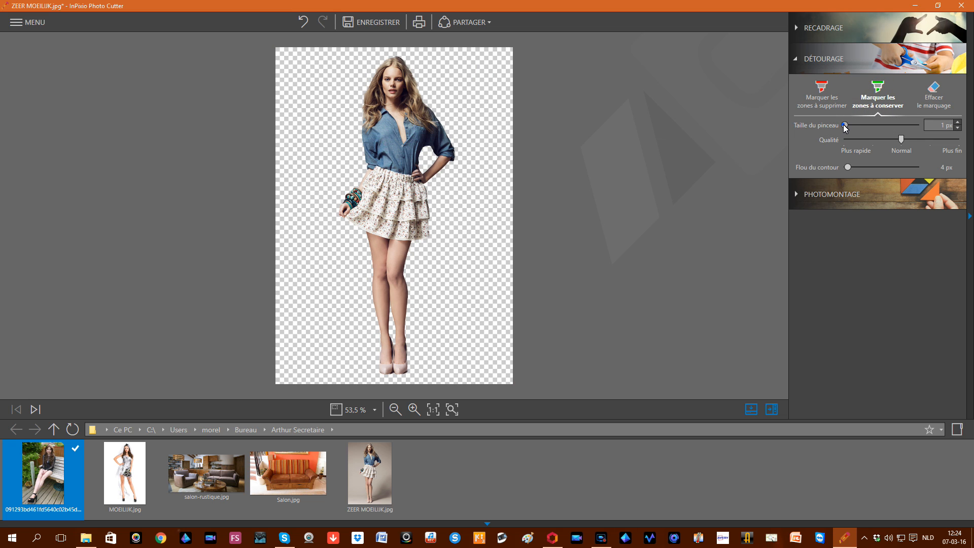
{"action": "left_click_drag", "start_coordinate": [843, 125], "coordinate": [848, 125]}
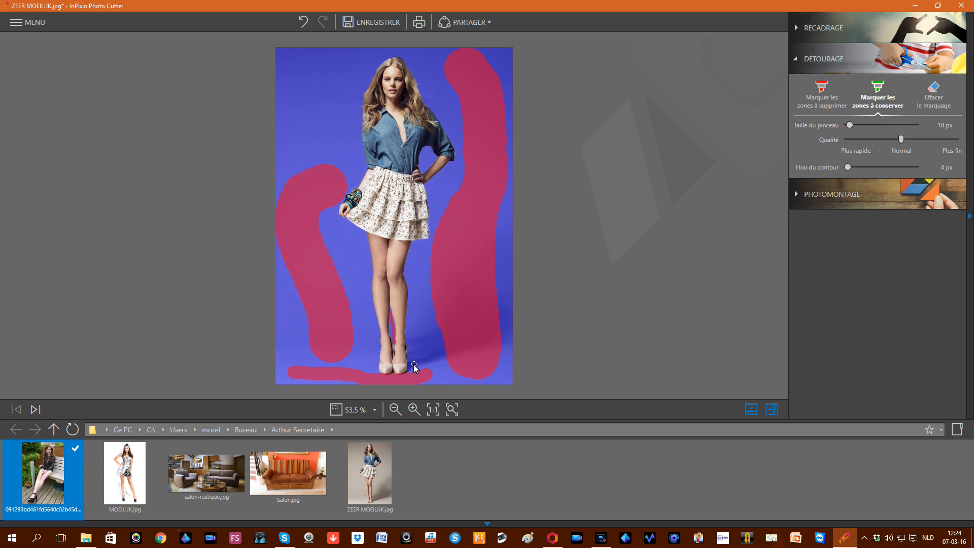
{"action": "left_click", "coordinate": [411, 365]}
{"action": "left_click_drag", "start_coordinate": [421, 355], "coordinate": [412, 360]}
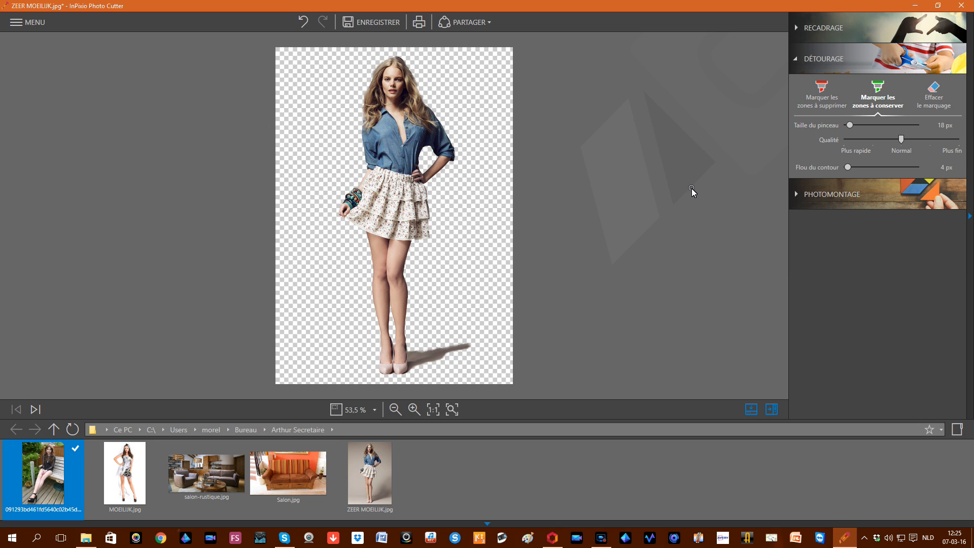
Step: Save the cutout as ZEER MOEILIJK_détouré.png at original size and minimize the cutter window
{"action": "left_click", "coordinate": [348, 22]}
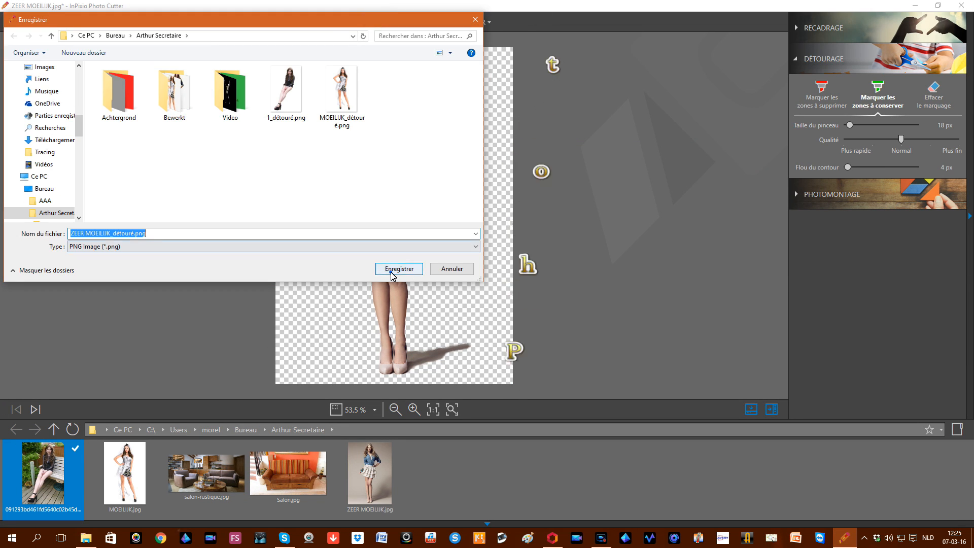
{"action": "left_click", "coordinate": [398, 269]}
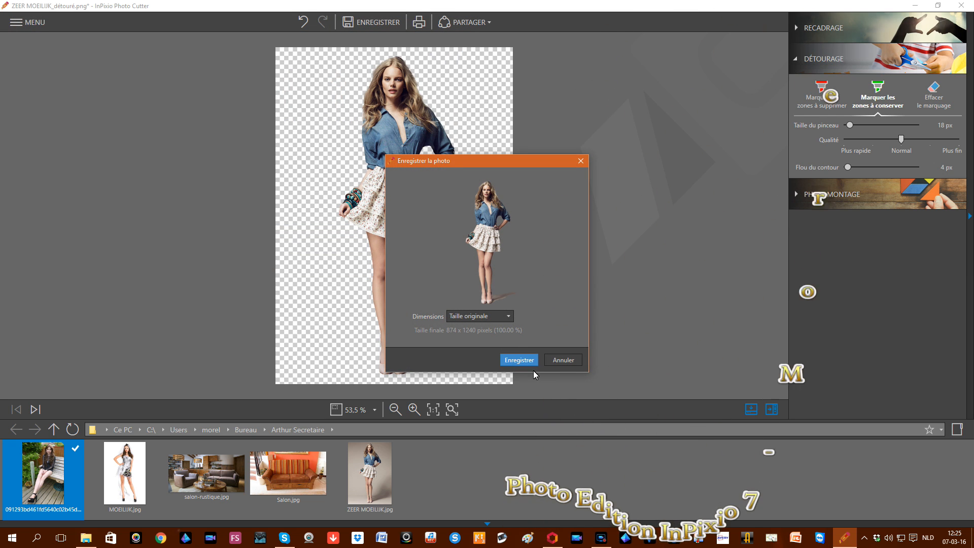
{"action": "left_click", "coordinate": [527, 361]}
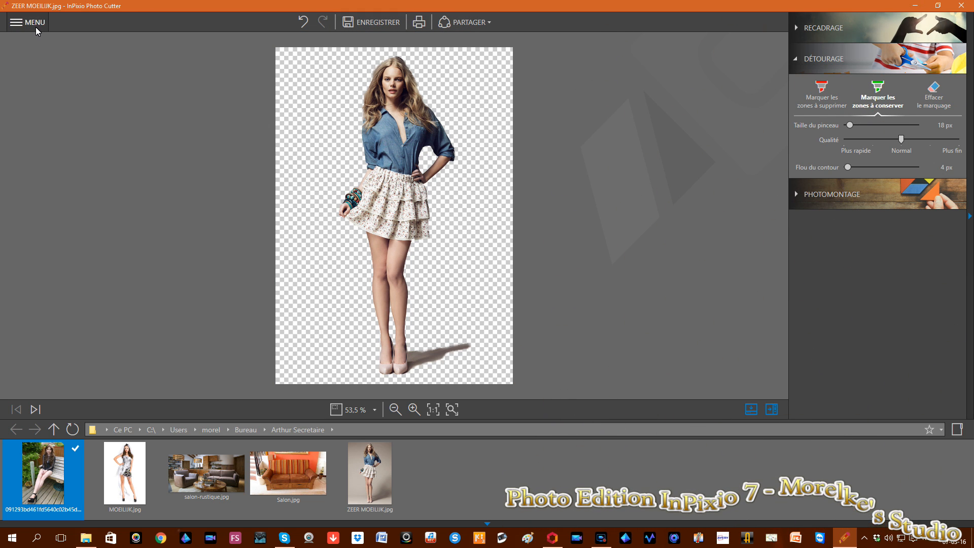
{"action": "left_click", "coordinate": [915, 6]}
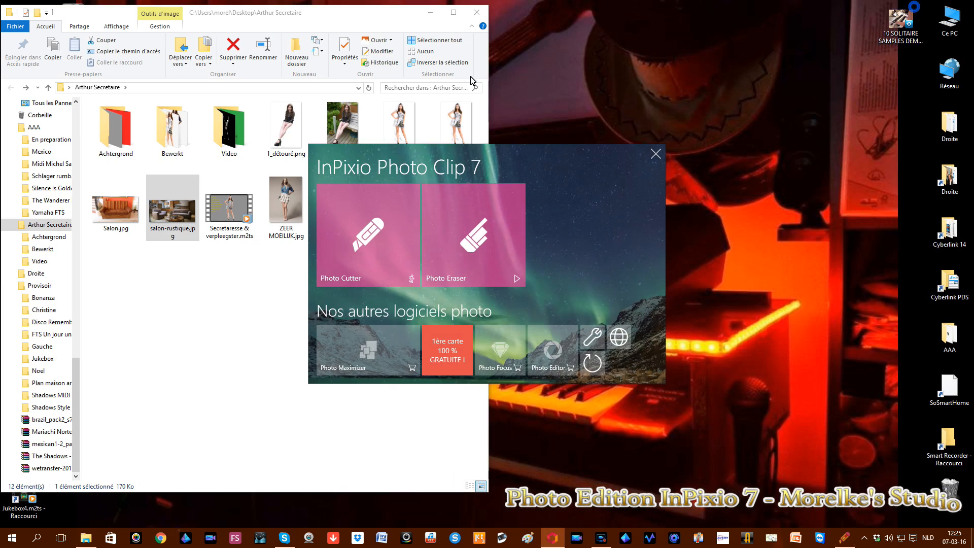
Step: Close the Photo Clip 7 launcher, view salon-rustique.jpg in Photos, then close the viewer
{"action": "left_click", "coordinate": [653, 154]}
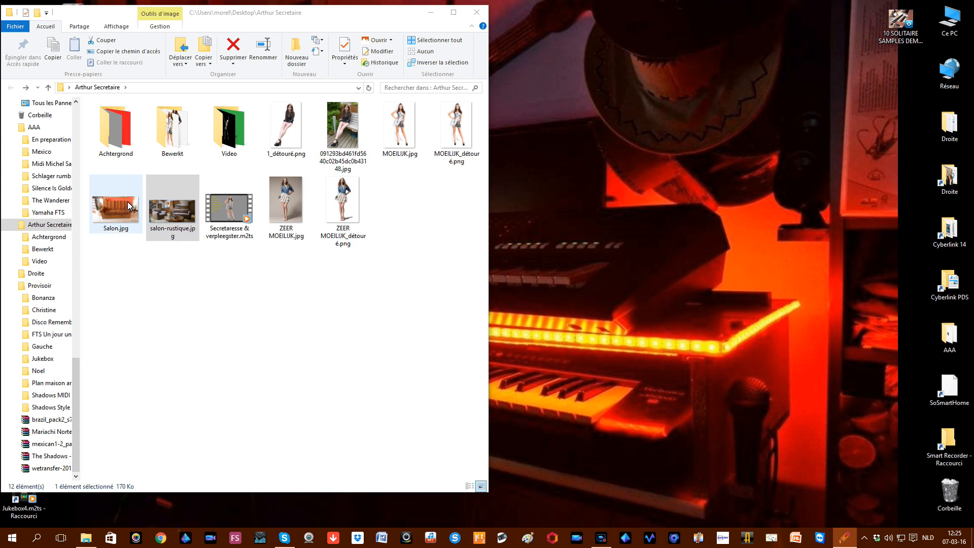
{"action": "double_click", "coordinate": [183, 220]}
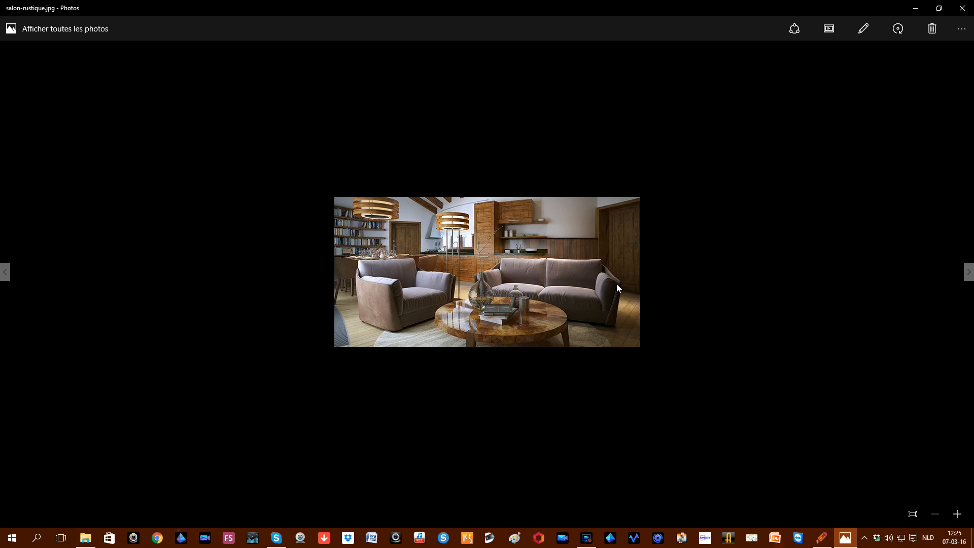
{"action": "left_click", "coordinate": [962, 8]}
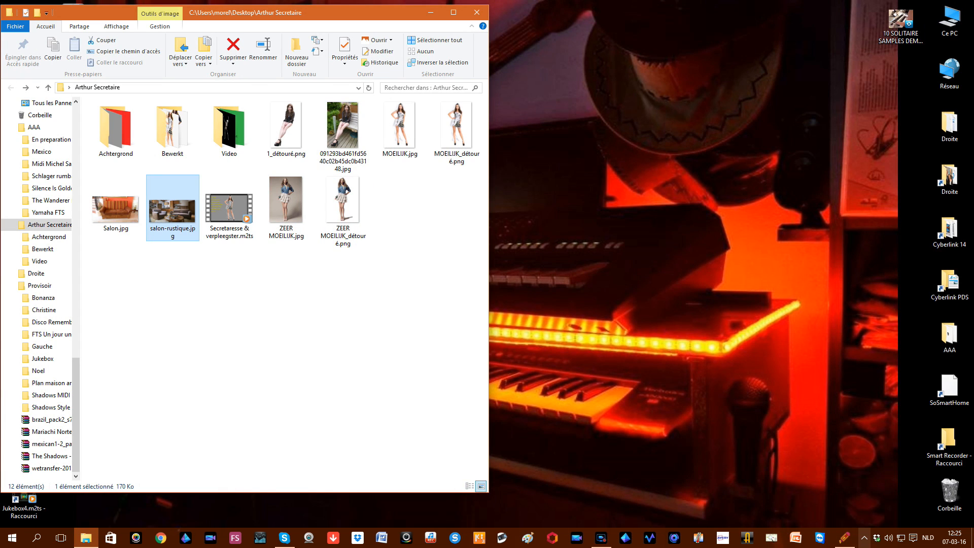
Step: Load salon-rustique.jpg into InPixio Photo Cutter
{"action": "left_click", "coordinate": [851, 542]}
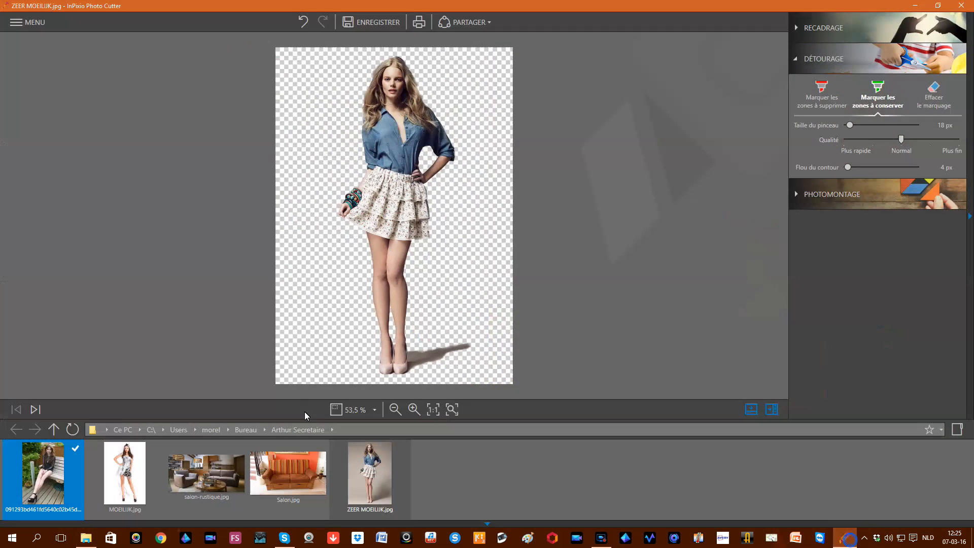
{"action": "left_click", "coordinate": [39, 25]}
{"action": "left_click", "coordinate": [41, 50]}
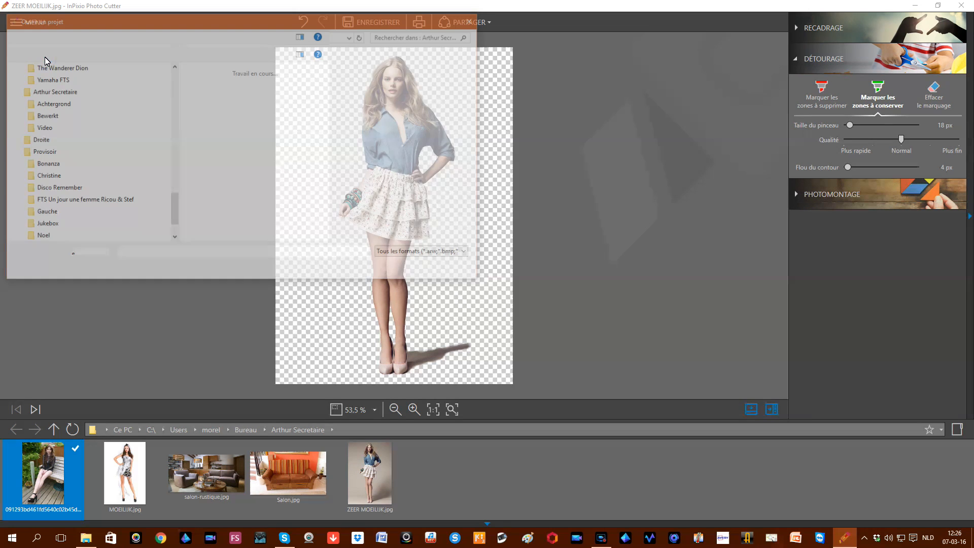
{"action": "double_click", "coordinate": [384, 175]}
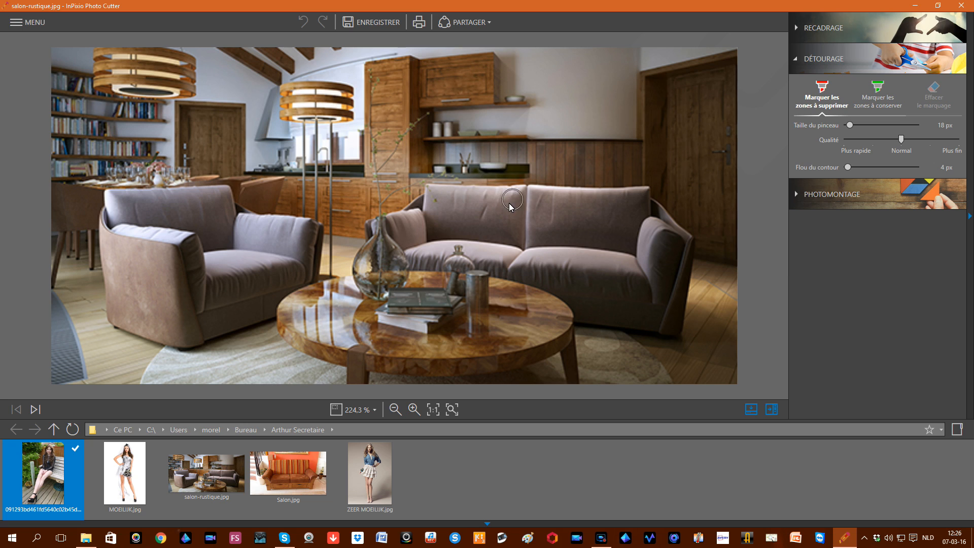
Step: Mark the sofa and the upper back wall for removal
{"action": "mouse_move", "coordinate": [435, 200]}
{"action": "left_mouse_down"}
{"action": "mouse_move", "coordinate": [513, 202]}
{"action": "mouse_move", "coordinate": [507, 222]}
{"action": "mouse_move", "coordinate": [441, 228]}
{"action": "mouse_move", "coordinate": [430, 244]}
{"action": "mouse_move", "coordinate": [437, 227]}
{"action": "mouse_move", "coordinate": [630, 269]}
{"action": "mouse_move", "coordinate": [652, 260]}
{"action": "mouse_move", "coordinate": [634, 222]}
{"action": "mouse_move", "coordinate": [461, 201]}
{"action": "mouse_move", "coordinate": [411, 228]}
{"action": "mouse_move", "coordinate": [524, 228]}
{"action": "mouse_move", "coordinate": [652, 289]}
{"action": "mouse_move", "coordinate": [669, 253]}
{"action": "left_mouse_up"}
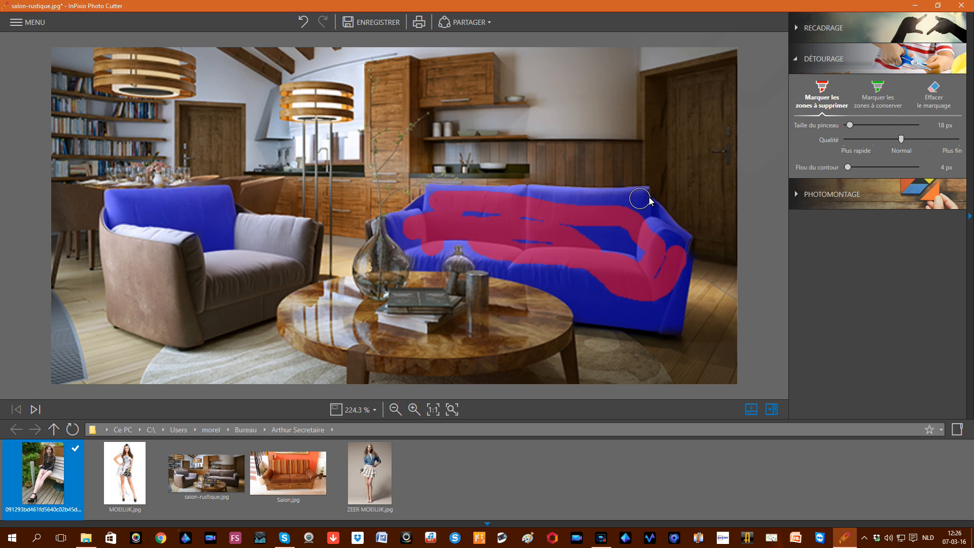
{"action": "mouse_move", "coordinate": [631, 174]}
{"action": "left_mouse_down"}
{"action": "mouse_move", "coordinate": [575, 173]}
{"action": "mouse_move", "coordinate": [536, 156]}
{"action": "mouse_move", "coordinate": [641, 161]}
{"action": "mouse_move", "coordinate": [679, 122]}
{"action": "mouse_move", "coordinate": [696, 302]}
{"action": "mouse_move", "coordinate": [703, 350]}
{"action": "left_mouse_up"}
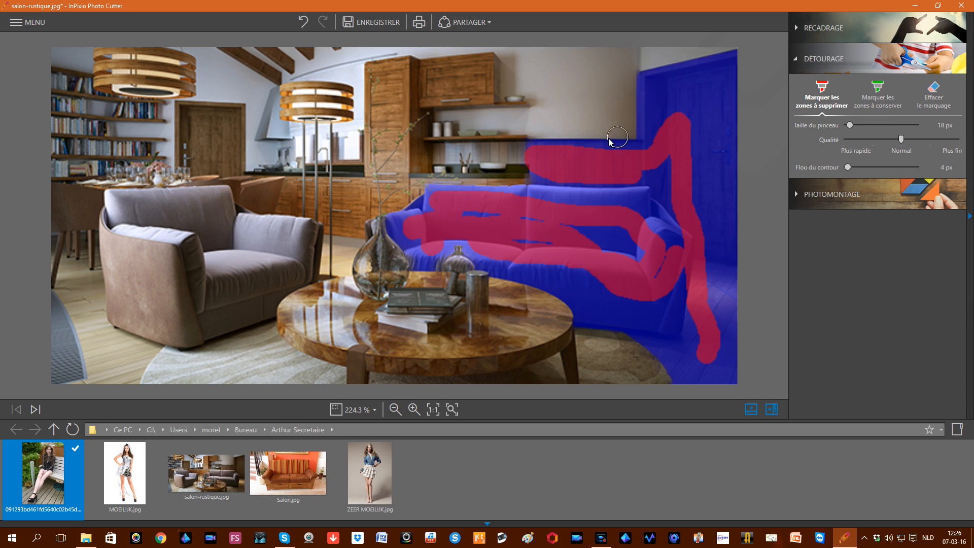
{"action": "mouse_move", "coordinate": [609, 123]}
{"action": "left_mouse_down"}
{"action": "mouse_move", "coordinate": [603, 91]}
{"action": "mouse_move", "coordinate": [510, 115]}
{"action": "mouse_move", "coordinate": [559, 147]}
{"action": "left_mouse_up"}
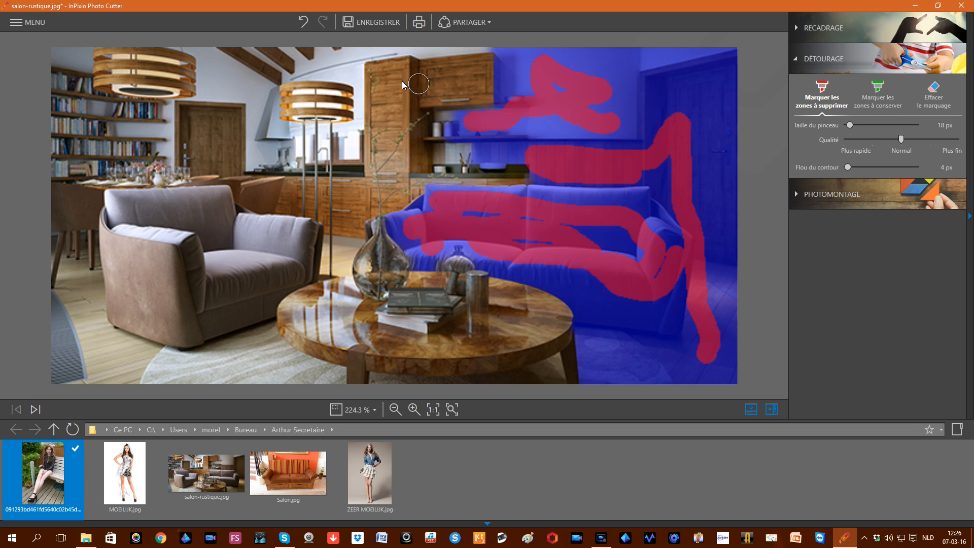
Step: Mark the cabinets and the left door area for removal, undoing a stray mark near the lamp
{"action": "mouse_move", "coordinate": [402, 75]}
{"action": "left_mouse_down"}
{"action": "mouse_move", "coordinate": [391, 186]}
{"action": "mouse_move", "coordinate": [378, 178]}
{"action": "mouse_move", "coordinate": [385, 100]}
{"action": "mouse_move", "coordinate": [413, 80]}
{"action": "mouse_move", "coordinate": [465, 85]}
{"action": "left_mouse_up"}
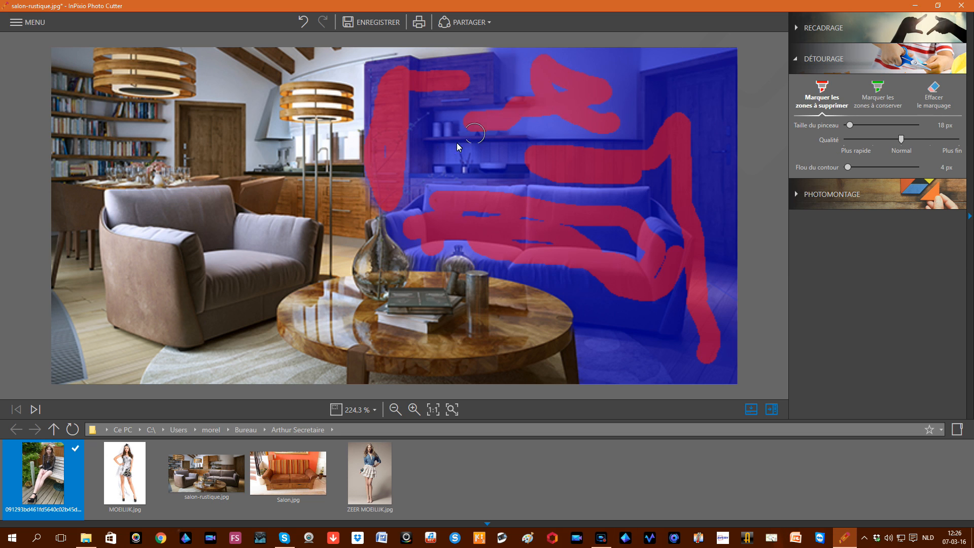
{"action": "left_click_drag", "start_coordinate": [357, 192], "coordinate": [350, 219]}
{"action": "left_click_drag", "start_coordinate": [342, 217], "coordinate": [340, 187]}
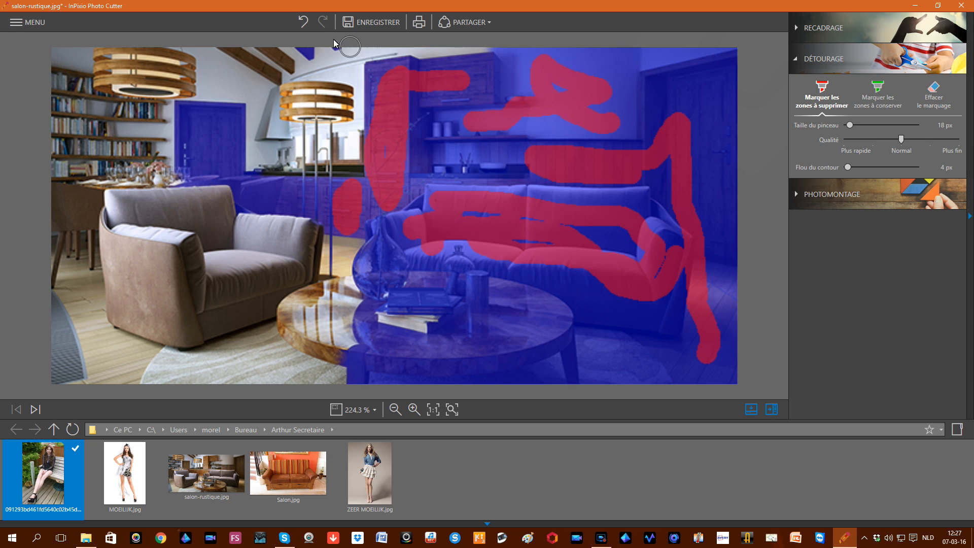
{"action": "left_click", "coordinate": [303, 22]}
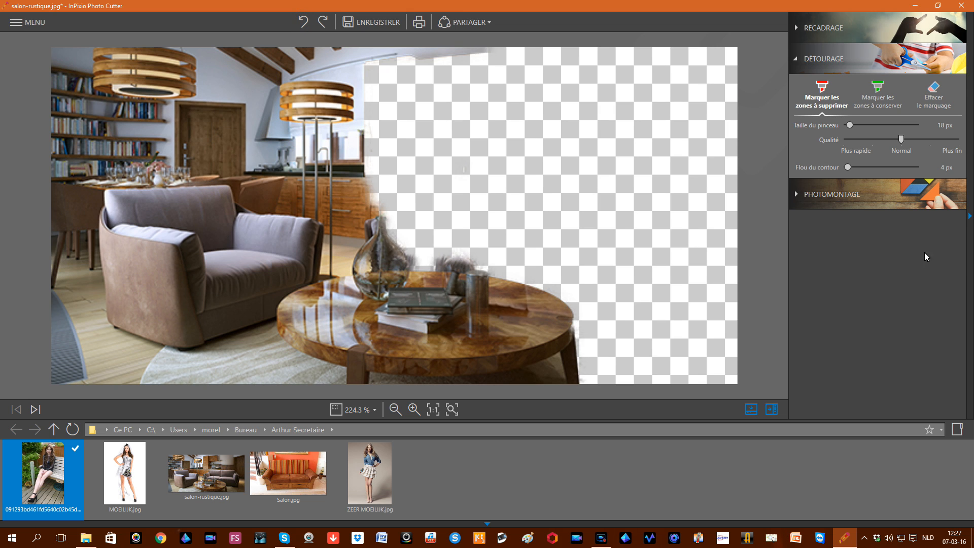
{"action": "key", "text": "ctrl+z"}
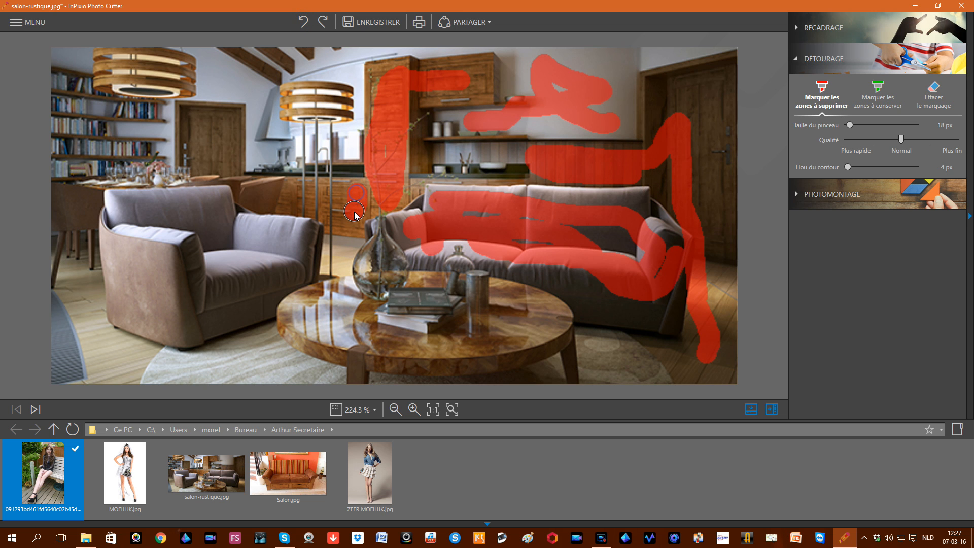
{"action": "left_click_drag", "start_coordinate": [354, 212], "coordinate": [354, 220]}
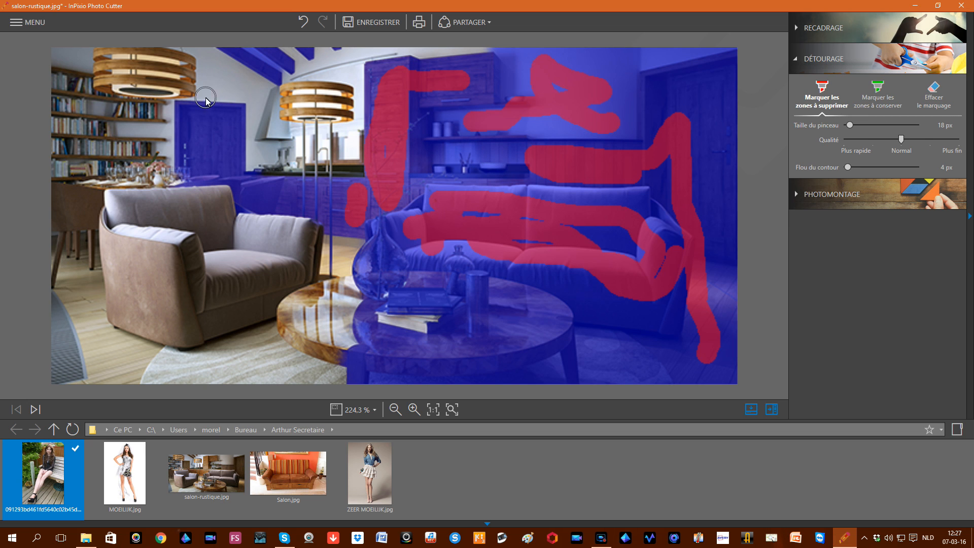
{"action": "mouse_move", "coordinate": [211, 77]}
{"action": "left_mouse_down"}
{"action": "mouse_move", "coordinate": [248, 104]}
{"action": "mouse_move", "coordinate": [267, 158]}
{"action": "left_mouse_up"}
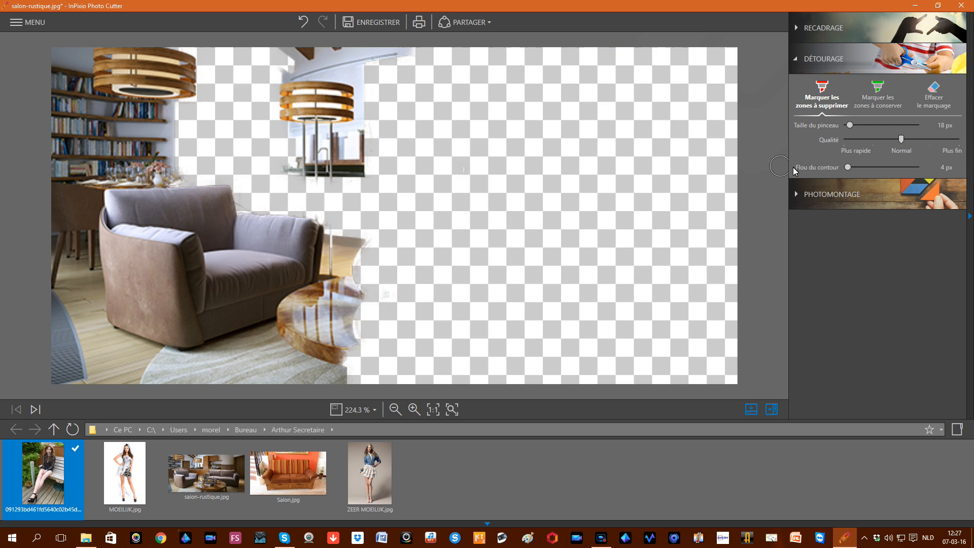
{"action": "left_click", "coordinate": [877, 99]}
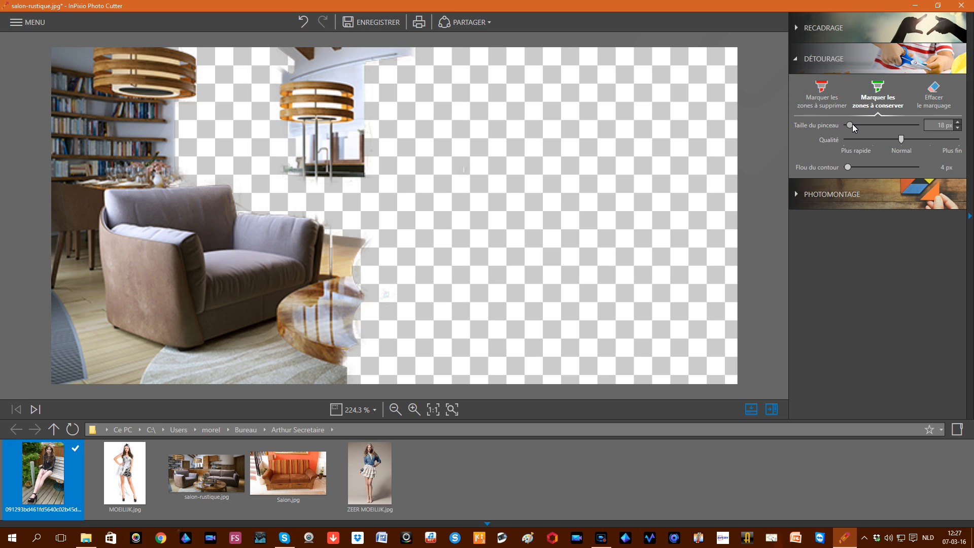
Step: Set the keep brush to 41 px and mark the round coffee table to keep
{"action": "left_click_drag", "start_coordinate": [851, 123], "coordinate": [871, 127]}
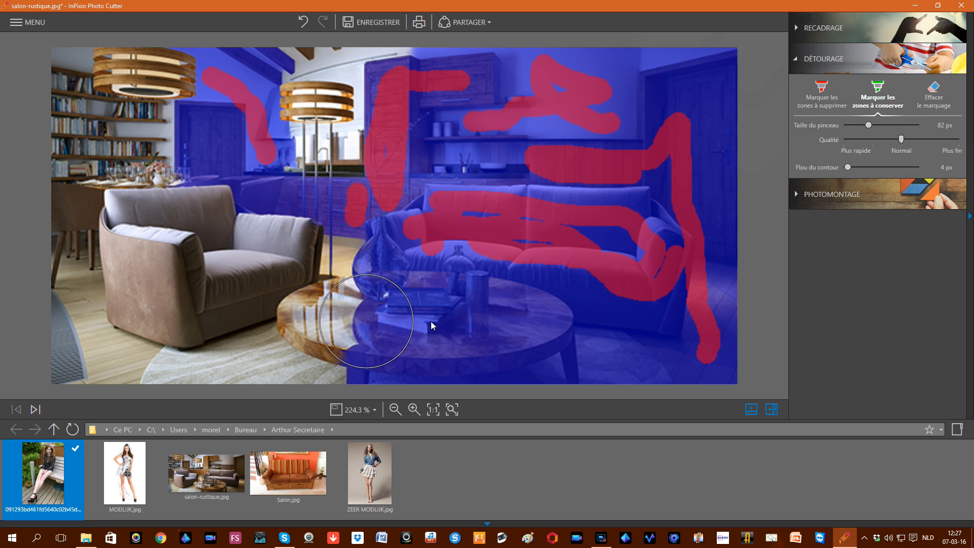
{"action": "left_click_drag", "start_coordinate": [871, 126], "coordinate": [856, 125]}
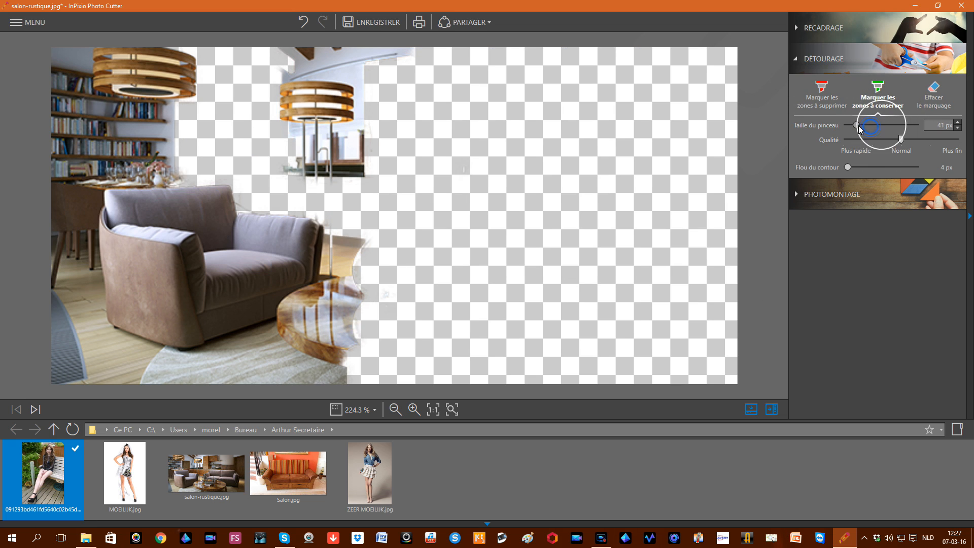
{"action": "mouse_move", "coordinate": [364, 296]}
{"action": "left_mouse_down"}
{"action": "mouse_move", "coordinate": [532, 315]}
{"action": "mouse_move", "coordinate": [506, 332]}
{"action": "mouse_move", "coordinate": [366, 343]}
{"action": "mouse_move", "coordinate": [477, 357]}
{"action": "left_mouse_up"}
{"action": "left_click_drag", "start_coordinate": [543, 358], "coordinate": [471, 341]}
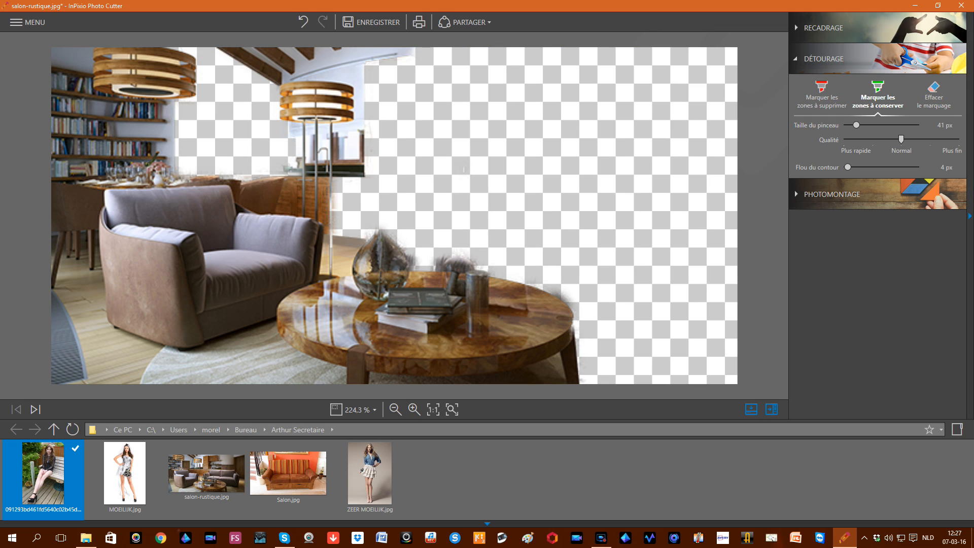
{"action": "left_click", "coordinate": [821, 96]}
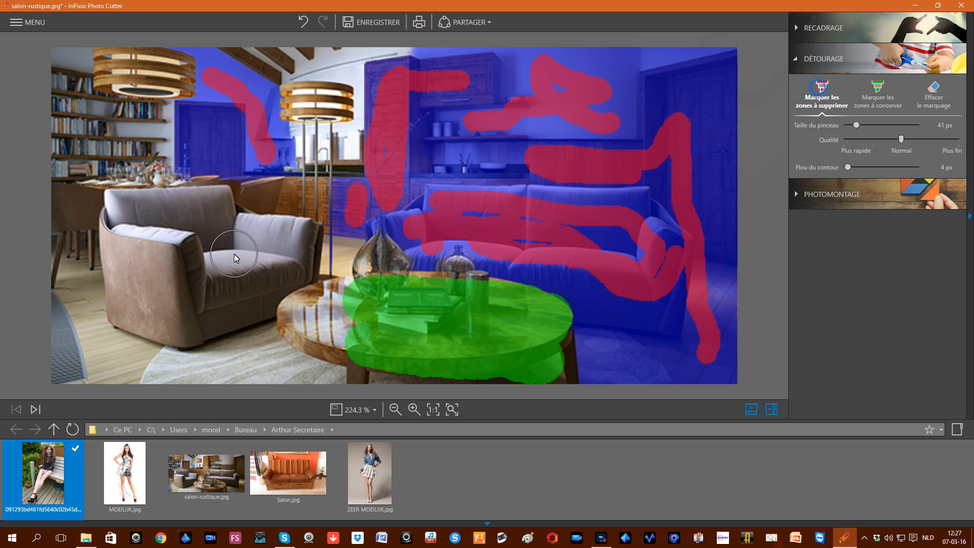
Step: Paint removal strokes over the armchair seat, shelf, rug, floor corner, furniture fragment, standing lamp and beam
{"action": "mouse_move", "coordinate": [261, 232]}
{"action": "left_mouse_down"}
{"action": "mouse_move", "coordinate": [258, 274]}
{"action": "mouse_move", "coordinate": [215, 288]}
{"action": "mouse_move", "coordinate": [148, 260]}
{"action": "left_mouse_up"}
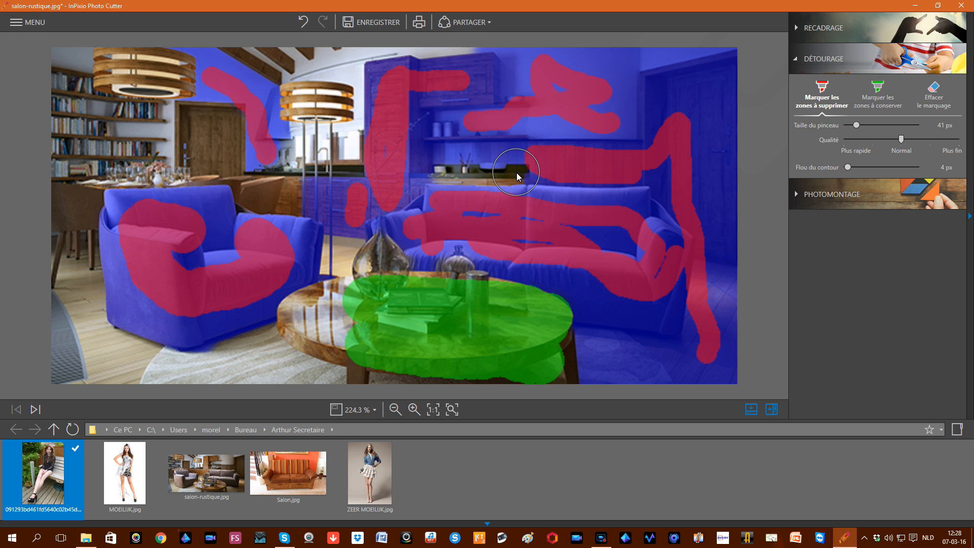
{"action": "left_click_drag", "start_coordinate": [509, 172], "coordinate": [439, 169]}
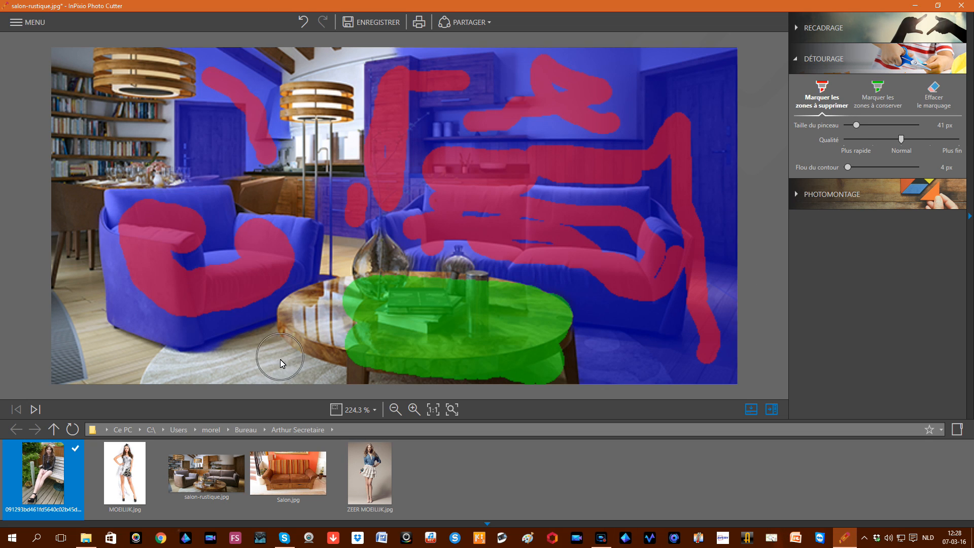
{"action": "left_click_drag", "start_coordinate": [269, 361], "coordinate": [183, 361]}
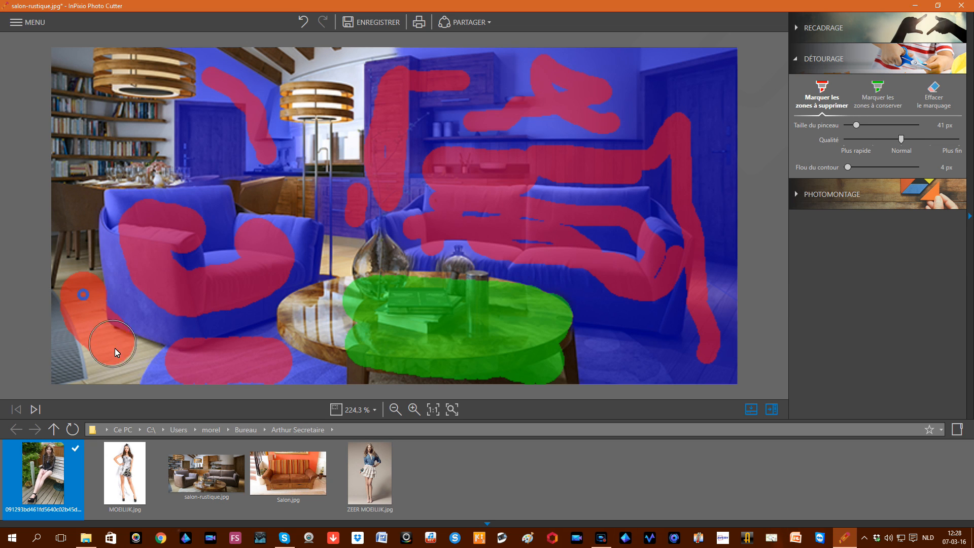
{"action": "left_click_drag", "start_coordinate": [115, 348], "coordinate": [118, 355]}
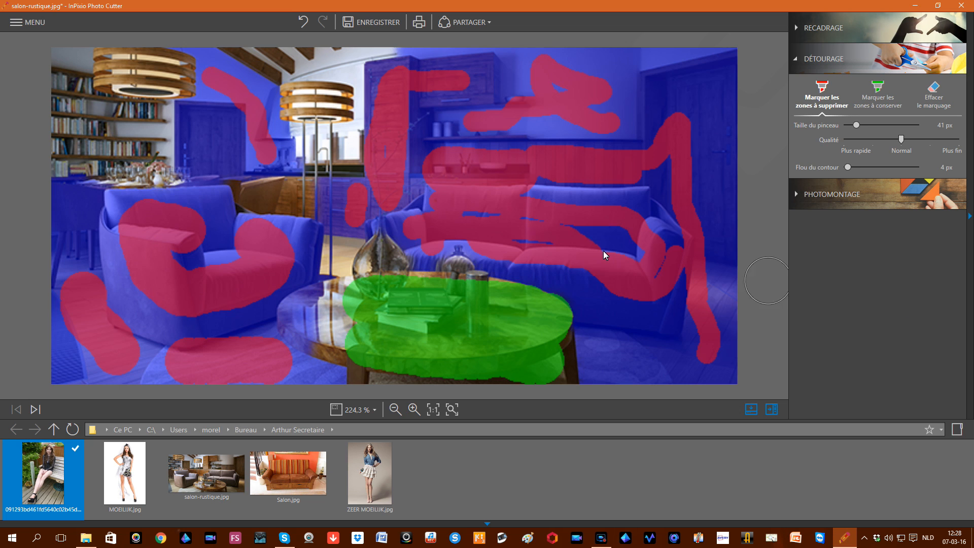
{"action": "left_click_drag", "start_coordinate": [295, 190], "coordinate": [272, 186]}
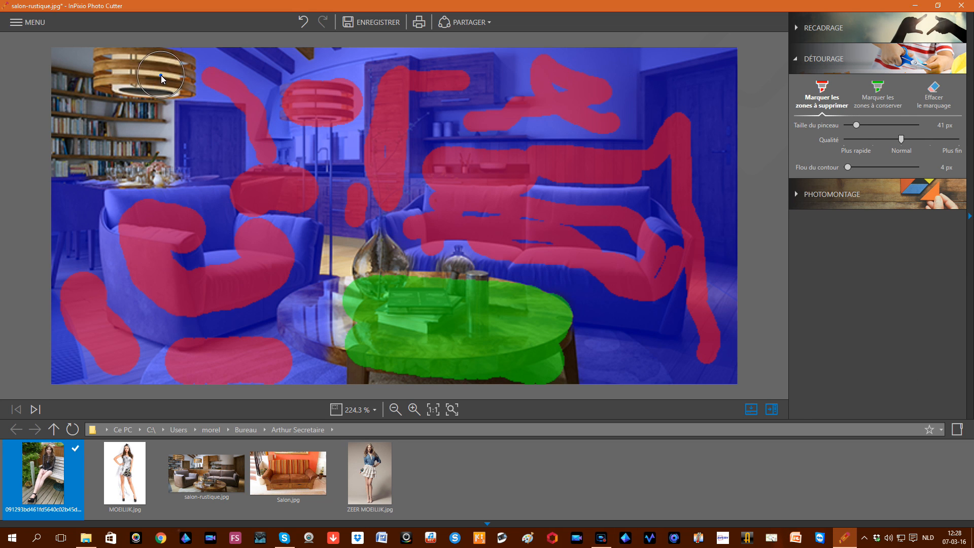
{"action": "left_click_drag", "start_coordinate": [160, 75], "coordinate": [108, 72]}
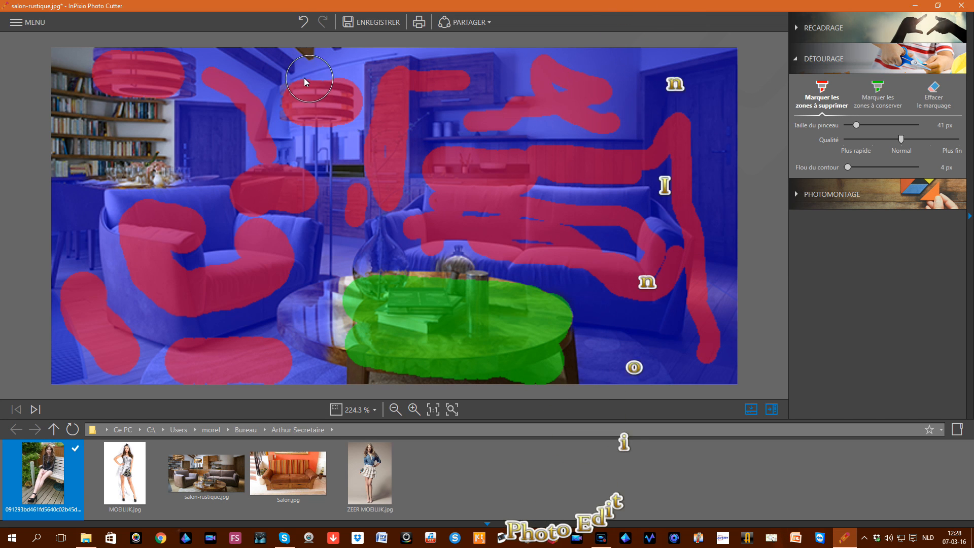
{"action": "mouse_move", "coordinate": [306, 82]}
{"action": "left_mouse_down"}
{"action": "mouse_move", "coordinate": [287, 65]}
{"action": "mouse_move", "coordinate": [304, 57]}
{"action": "left_mouse_up"}
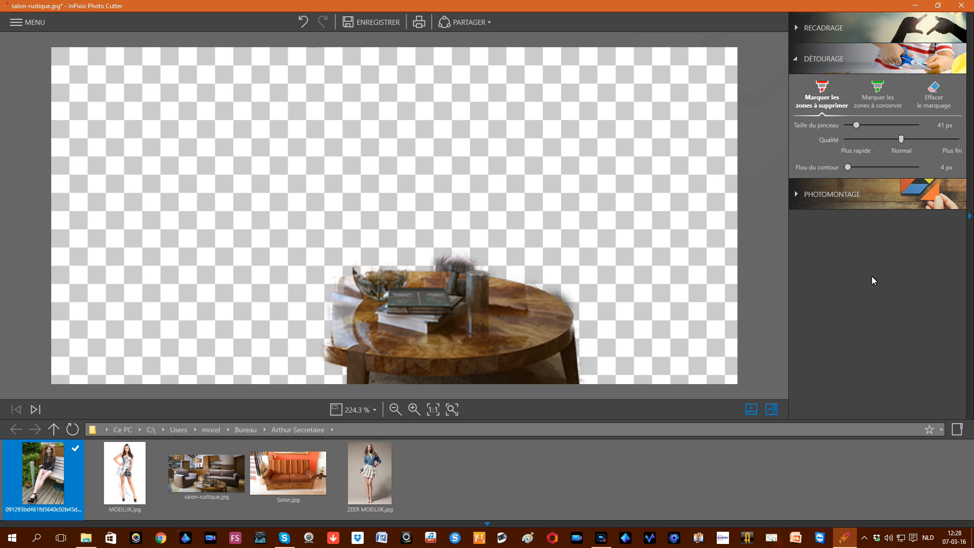
{"action": "left_click", "coordinate": [864, 104]}
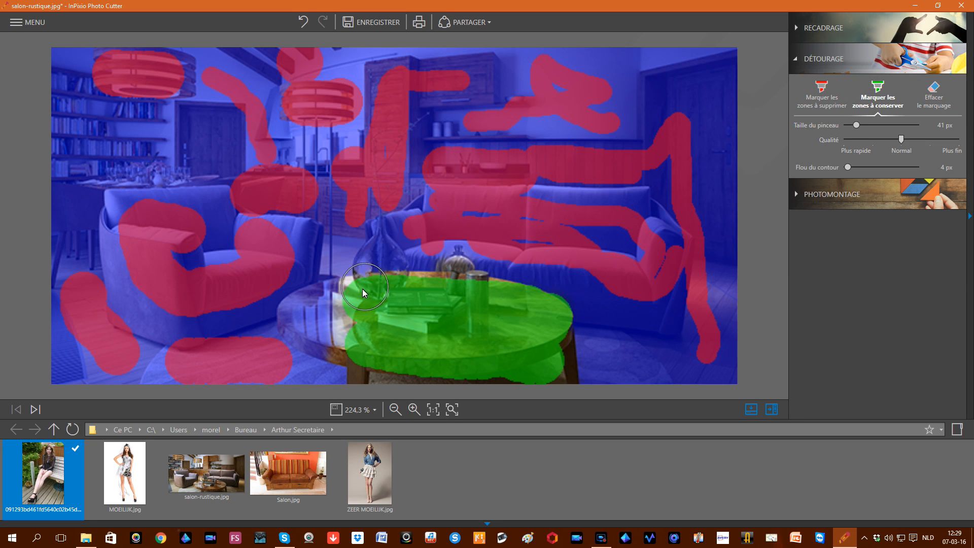
Step: Mark the table's left edge, glass vase and carafe stopper to keep, shrinking the brush to 20 then 3 px
{"action": "left_click_drag", "start_coordinate": [336, 303], "coordinate": [323, 309]}
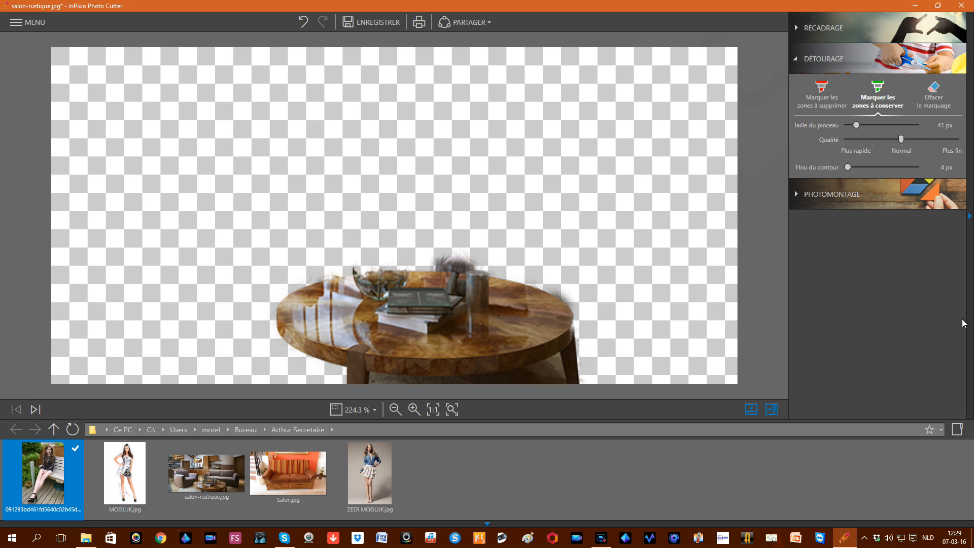
{"action": "left_click_drag", "start_coordinate": [857, 123], "coordinate": [850, 124]}
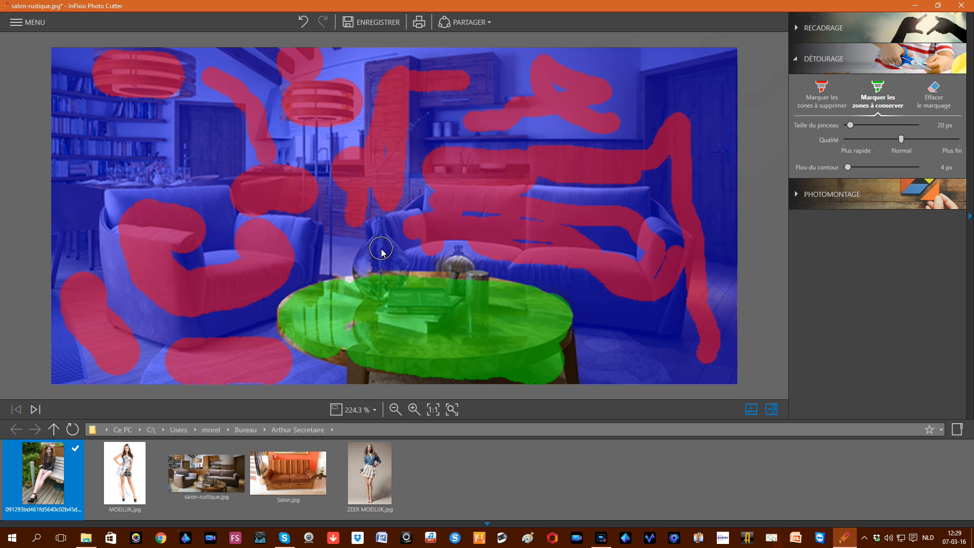
{"action": "mouse_move", "coordinate": [379, 237]}
{"action": "left_mouse_down"}
{"action": "mouse_move", "coordinate": [395, 272]}
{"action": "mouse_move", "coordinate": [375, 256]}
{"action": "mouse_move", "coordinate": [366, 271]}
{"action": "left_mouse_up"}
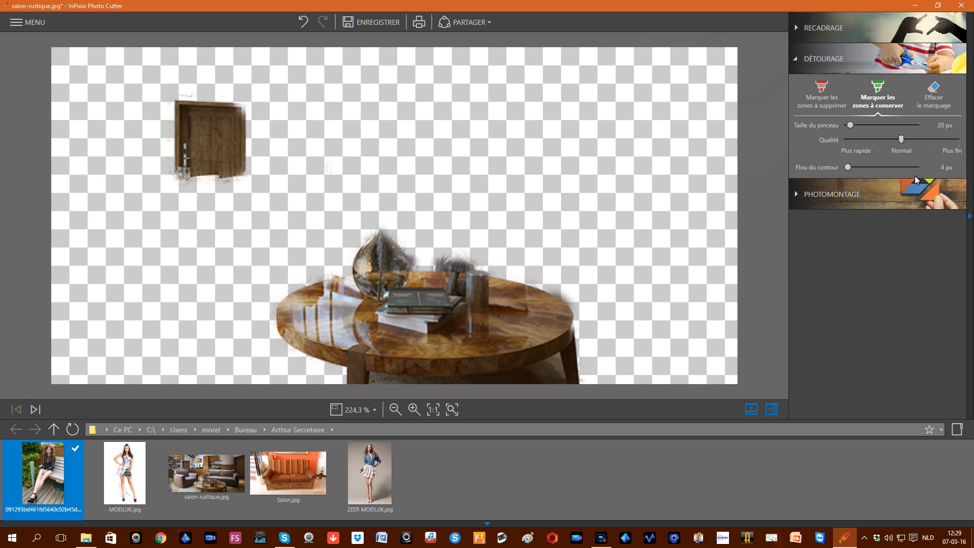
{"action": "left_click_drag", "start_coordinate": [849, 124], "coordinate": [845, 125]}
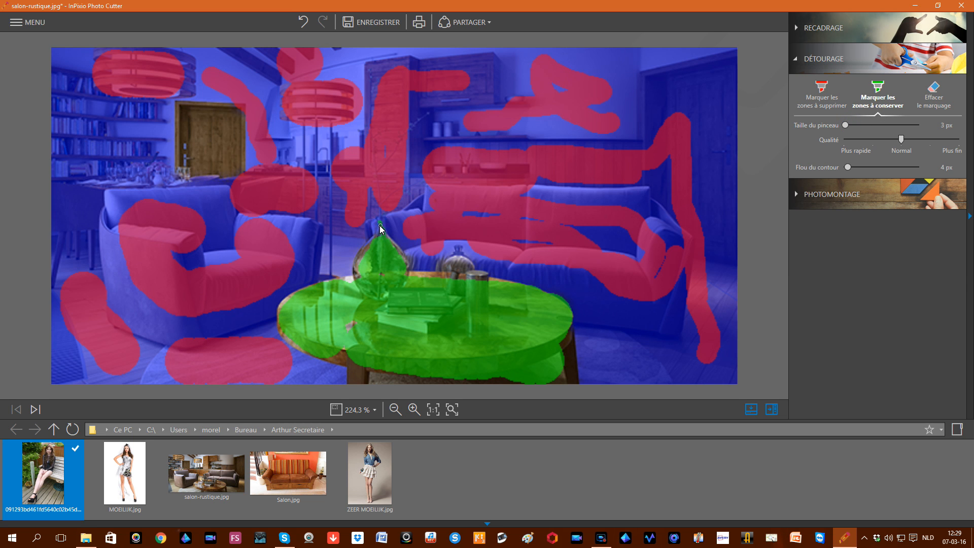
{"action": "left_click_drag", "start_coordinate": [382, 235], "coordinate": [377, 230]}
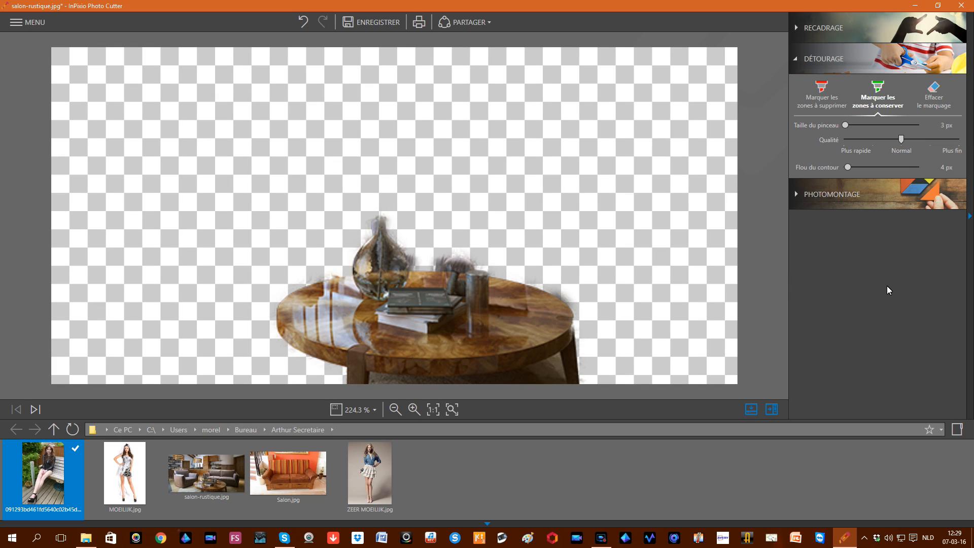
{"action": "mouse_move", "coordinate": [465, 259]}
{"action": "left_click_drag", "start_coordinate": [456, 249], "coordinate": [456, 249]}
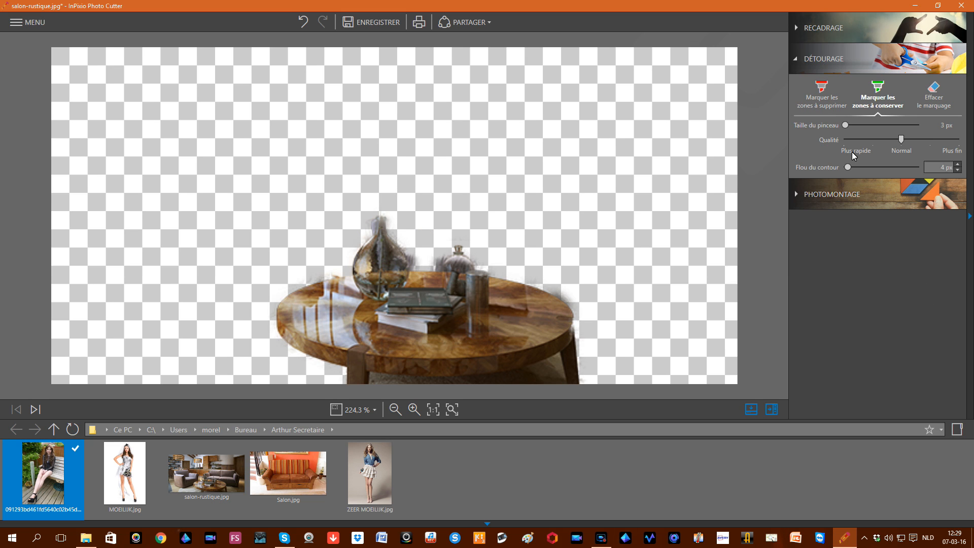
{"action": "left_click", "coordinate": [819, 99]}
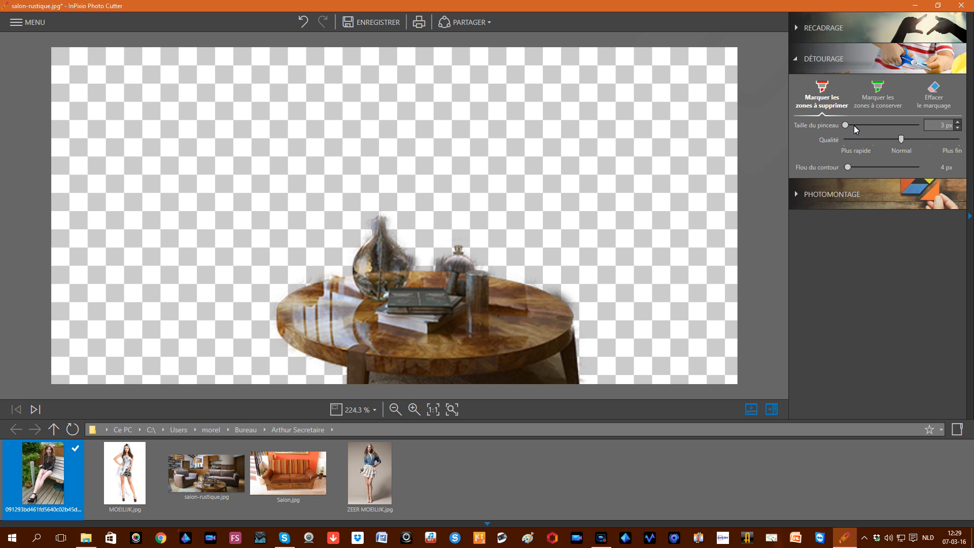
Step: With an 18 px remove brush, erase the rug below the table, the background beside it and the bookshelf
{"action": "left_click_drag", "start_coordinate": [845, 127], "coordinate": [850, 127]}
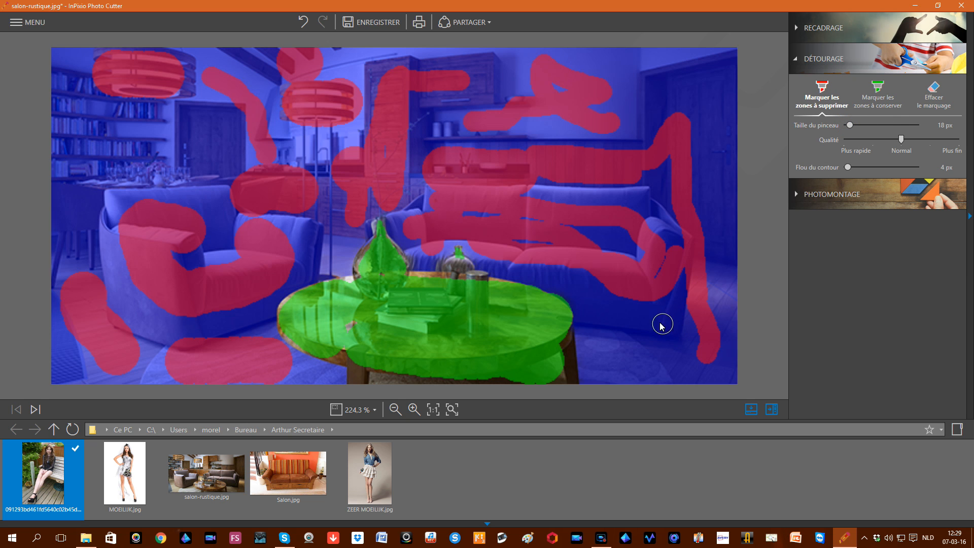
{"action": "mouse_move", "coordinate": [556, 369]}
{"action": "left_mouse_down"}
{"action": "mouse_move", "coordinate": [453, 389]}
{"action": "mouse_move", "coordinate": [385, 386]}
{"action": "left_mouse_up"}
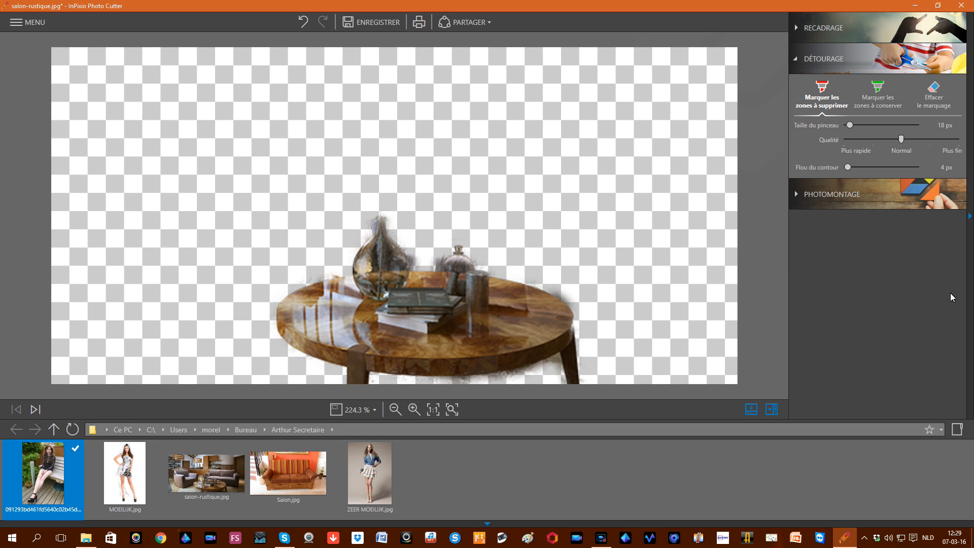
{"action": "mouse_move", "coordinate": [567, 373]}
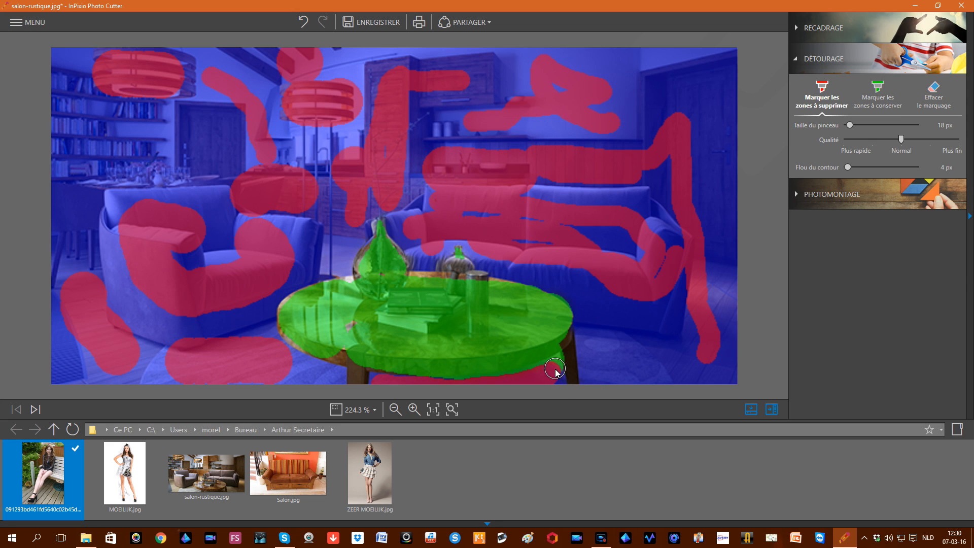
{"action": "left_click_drag", "start_coordinate": [552, 373], "coordinate": [459, 389]}
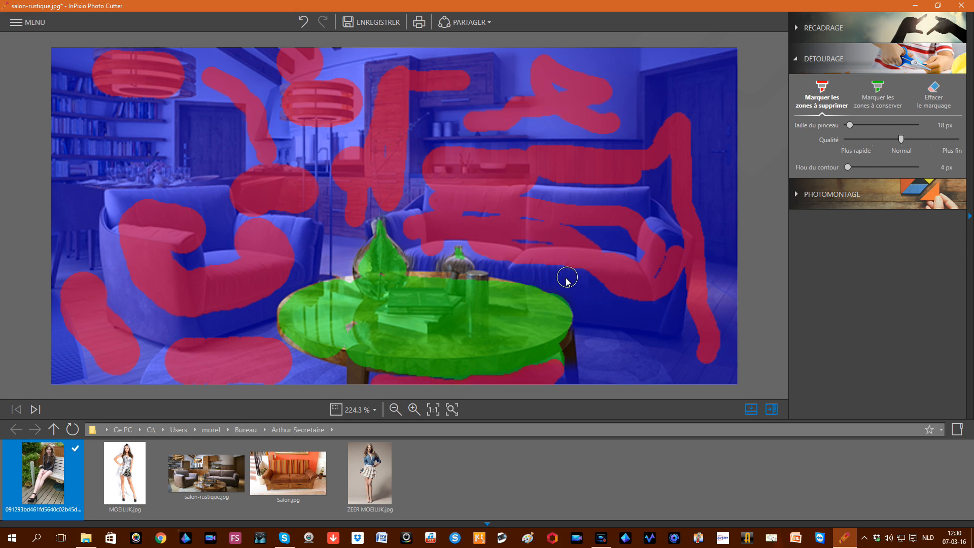
{"action": "left_click_drag", "start_coordinate": [552, 281], "coordinate": [586, 305]}
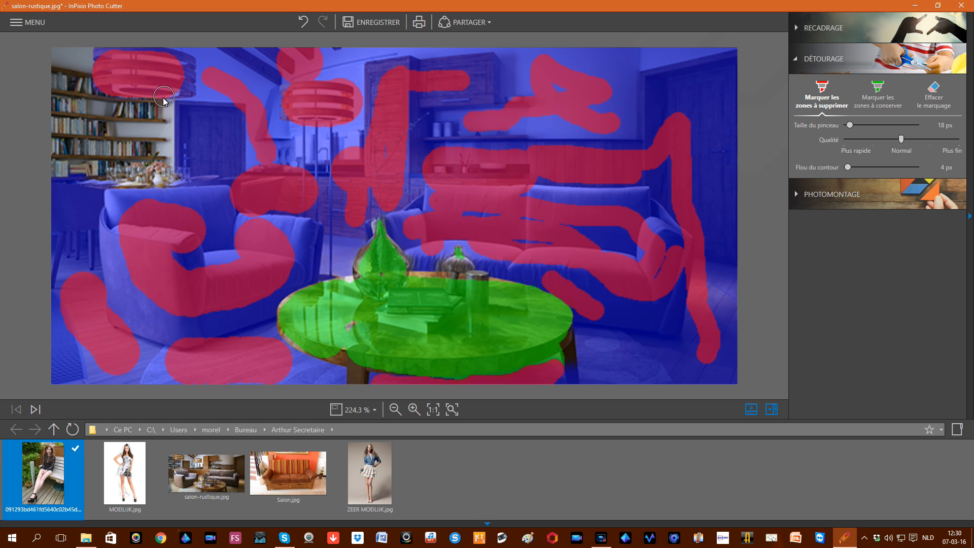
{"action": "mouse_move", "coordinate": [163, 100]}
{"action": "left_mouse_down"}
{"action": "mouse_move", "coordinate": [154, 137]}
{"action": "mouse_move", "coordinate": [89, 175]}
{"action": "mouse_move", "coordinate": [63, 129]}
{"action": "left_mouse_up"}
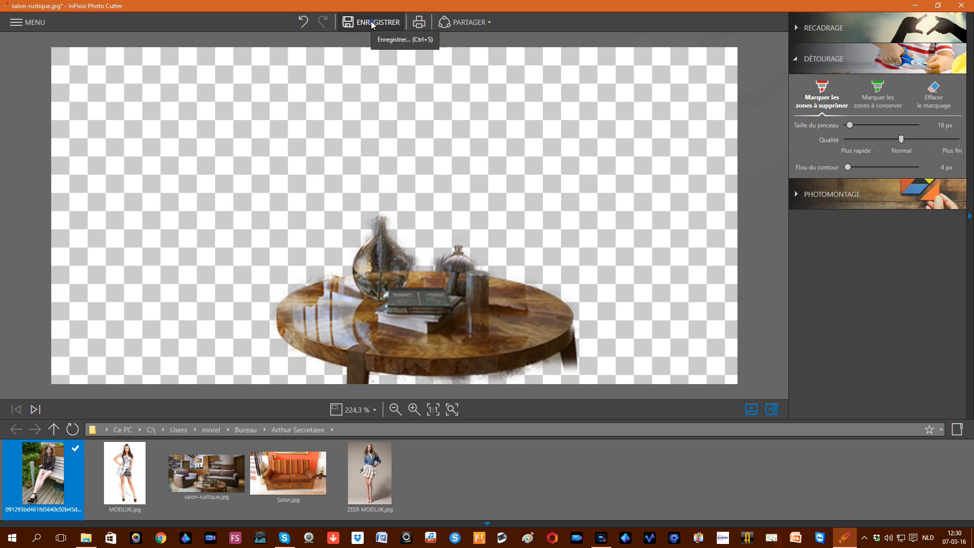
Step: Save the cut-out as salon-rustique_détouré.png at original size and close Photo Cutter
{"action": "left_click", "coordinate": [371, 23]}
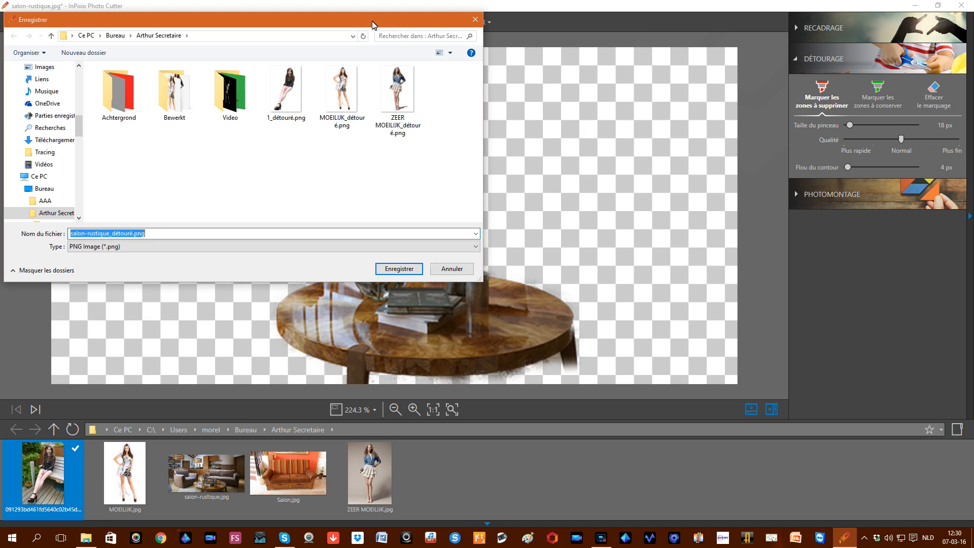
{"action": "left_click", "coordinate": [398, 269]}
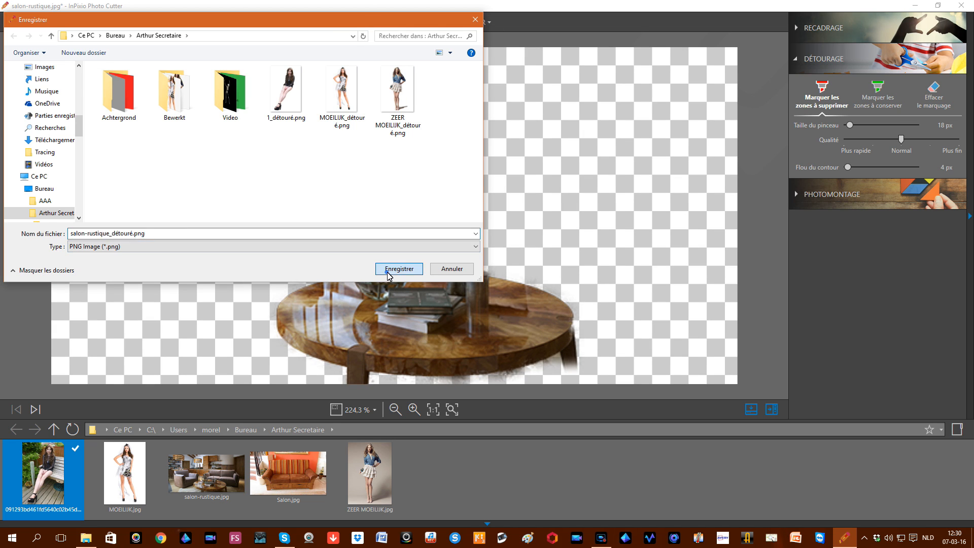
{"action": "left_click", "coordinate": [519, 327]}
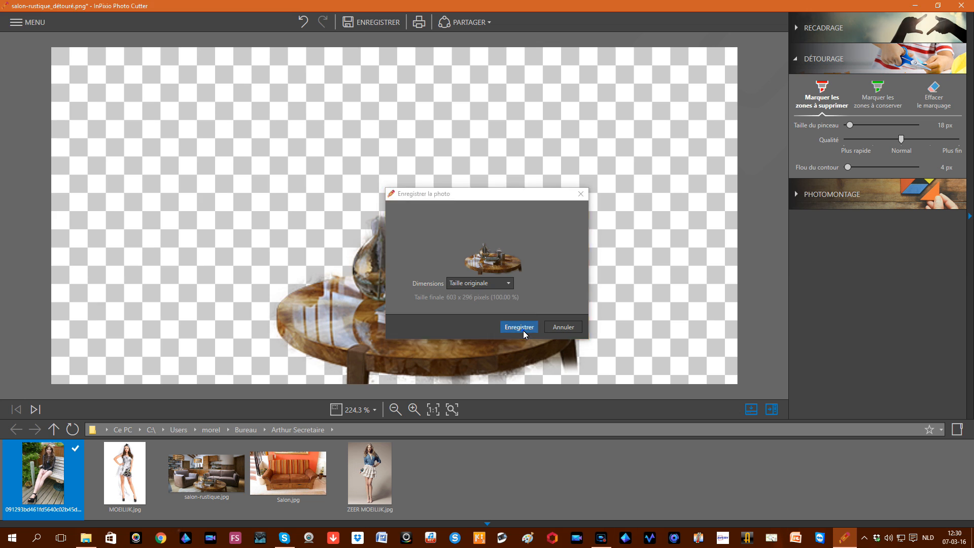
{"action": "left_click", "coordinate": [960, 6]}
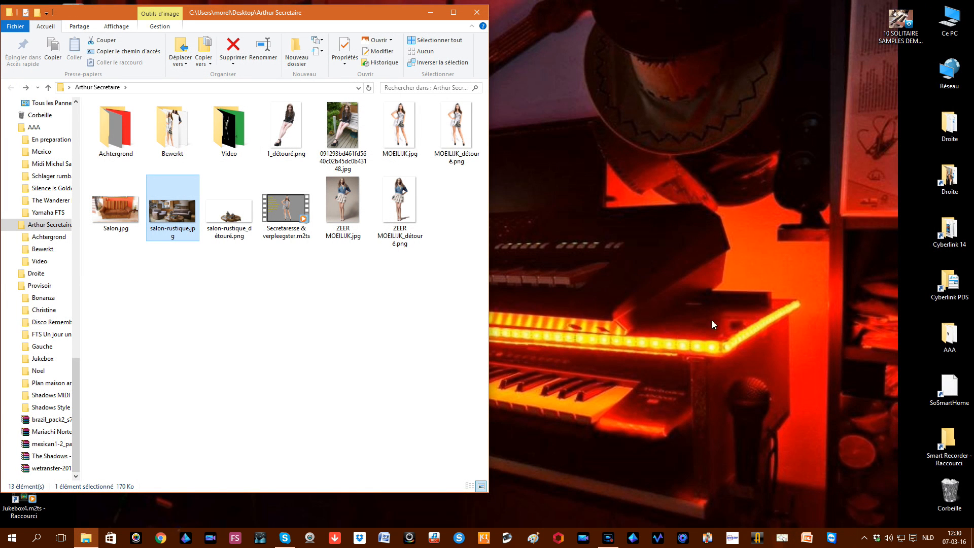
Step: Launch PowerDirector 14 and start a new project in the full-feature editor
{"action": "left_click", "coordinate": [585, 539]}
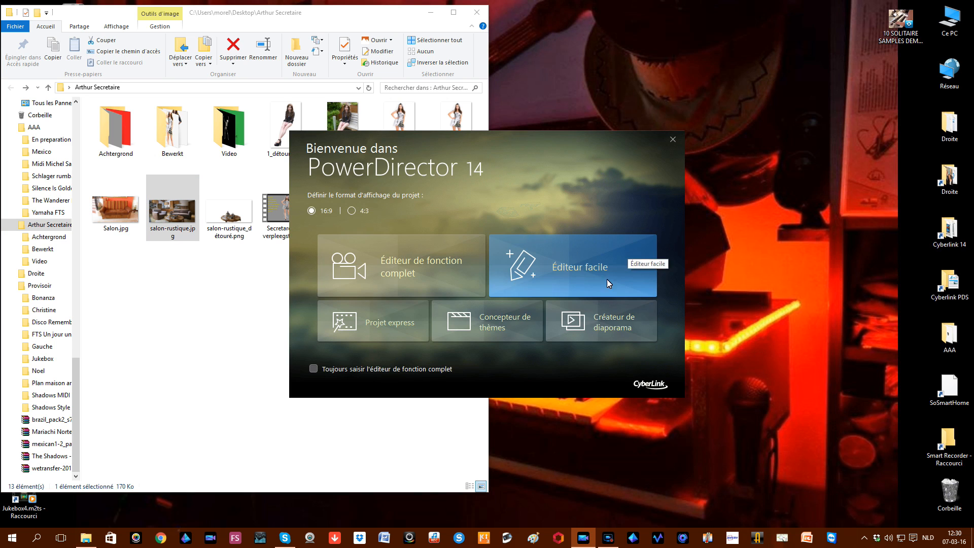
{"action": "left_click", "coordinate": [434, 279]}
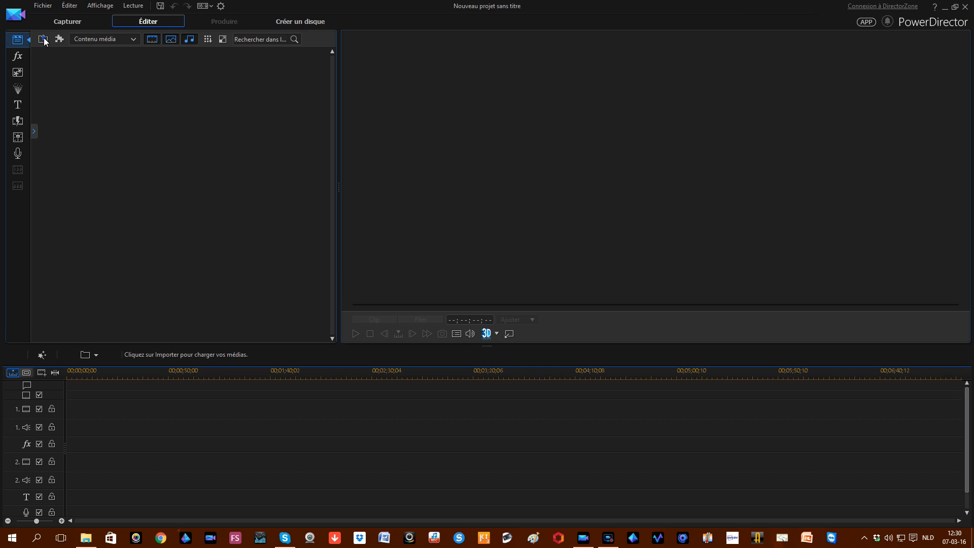
{"action": "left_click", "coordinate": [44, 39]}
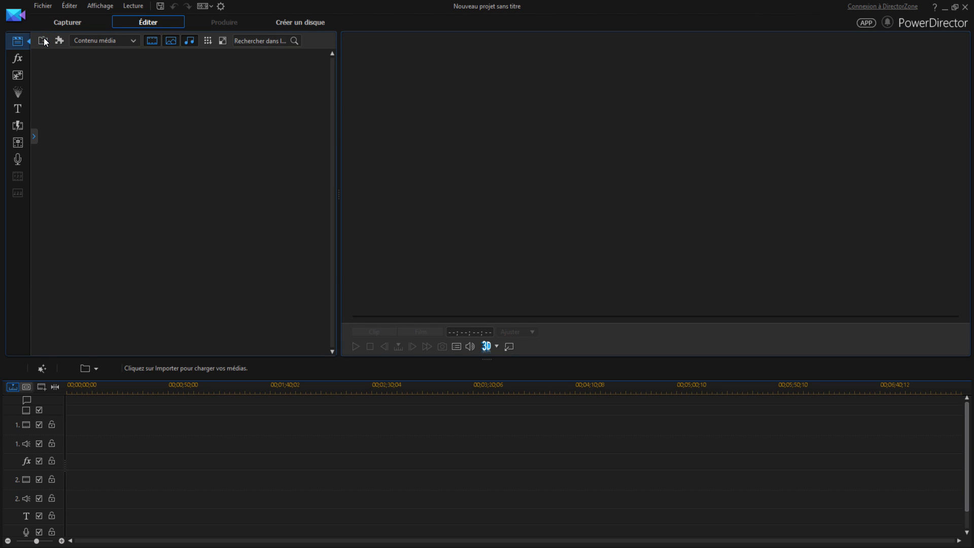
{"action": "left_click", "coordinate": [44, 42]}
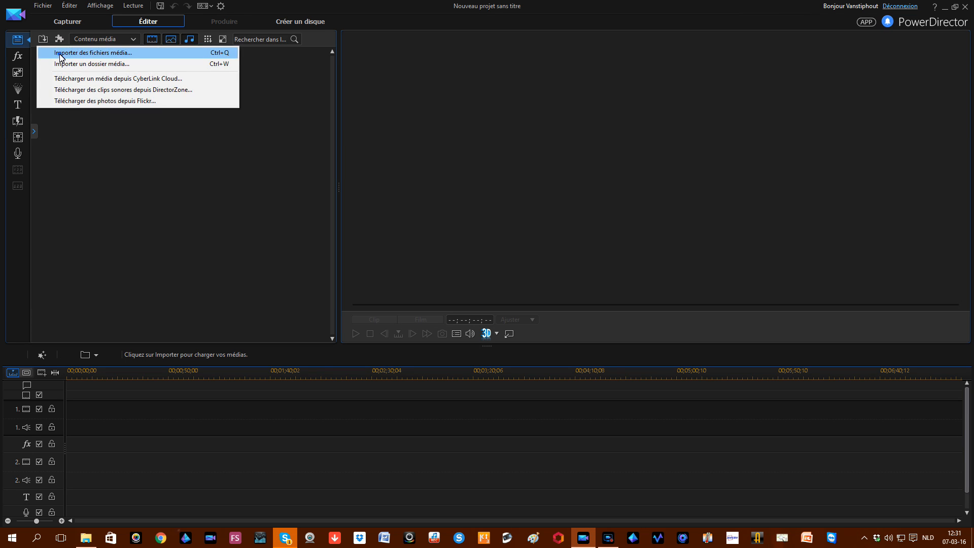
{"action": "left_click", "coordinate": [59, 54]}
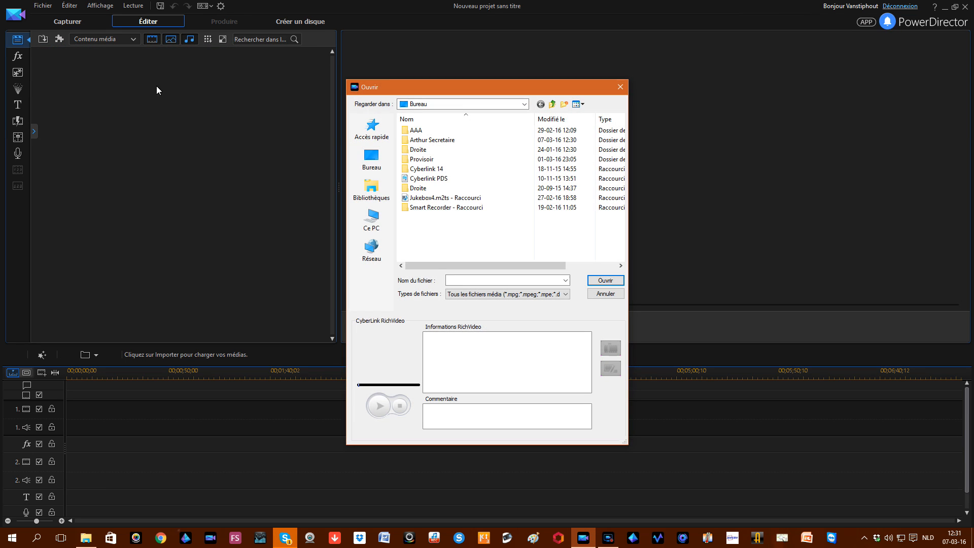
{"action": "double_click", "coordinate": [429, 140]}
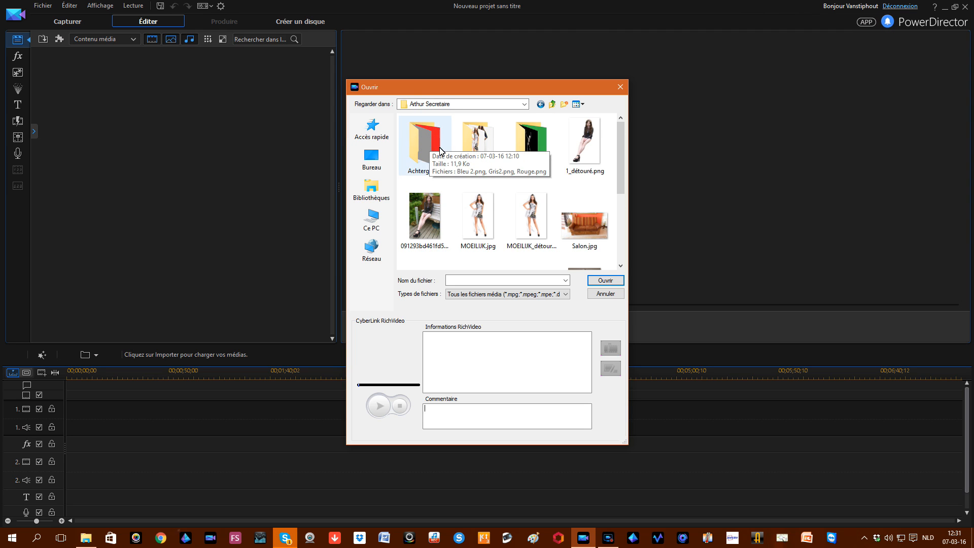
{"action": "left_click", "coordinate": [580, 155]}
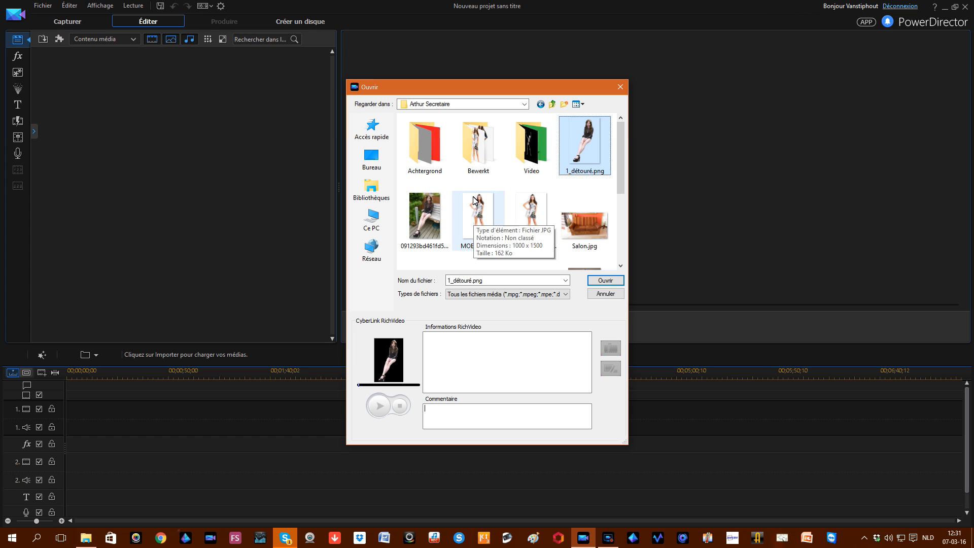
{"action": "left_click", "coordinate": [532, 218], "text": "ctrl"}
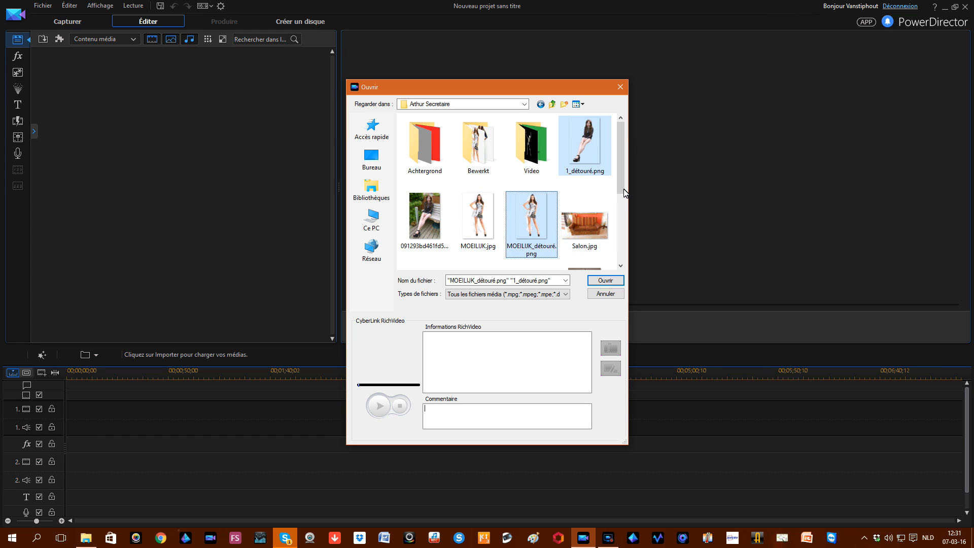
{"action": "left_click_drag", "start_coordinate": [623, 191], "coordinate": [624, 240]}
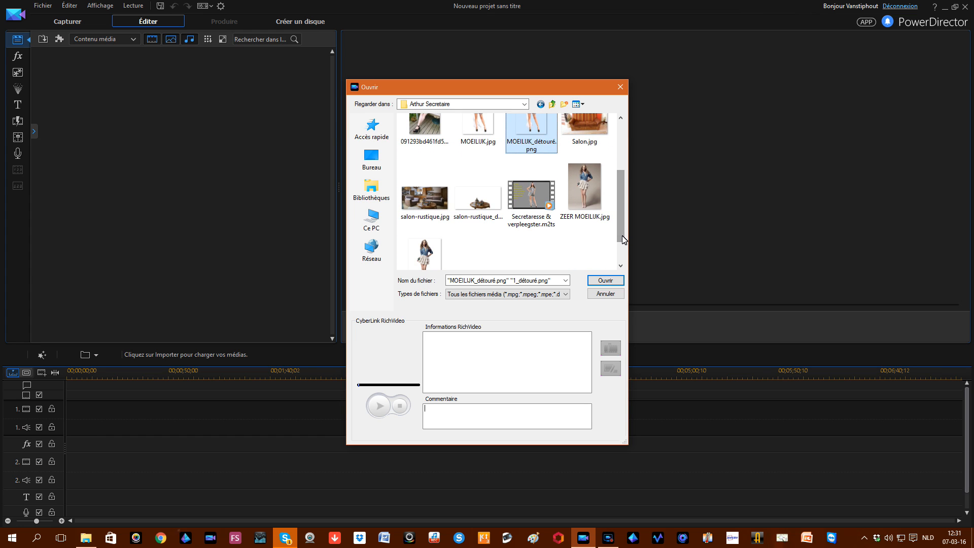
{"action": "left_click", "coordinate": [430, 209], "text": "ctrl"}
{"action": "left_click", "coordinate": [475, 208], "text": "ctrl"}
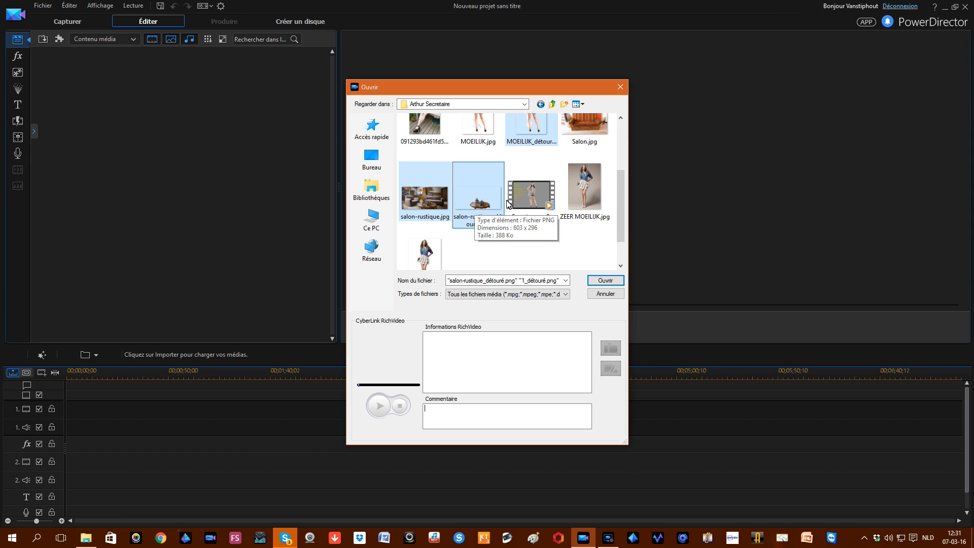
{"action": "left_click", "coordinate": [424, 252], "text": "ctrl"}
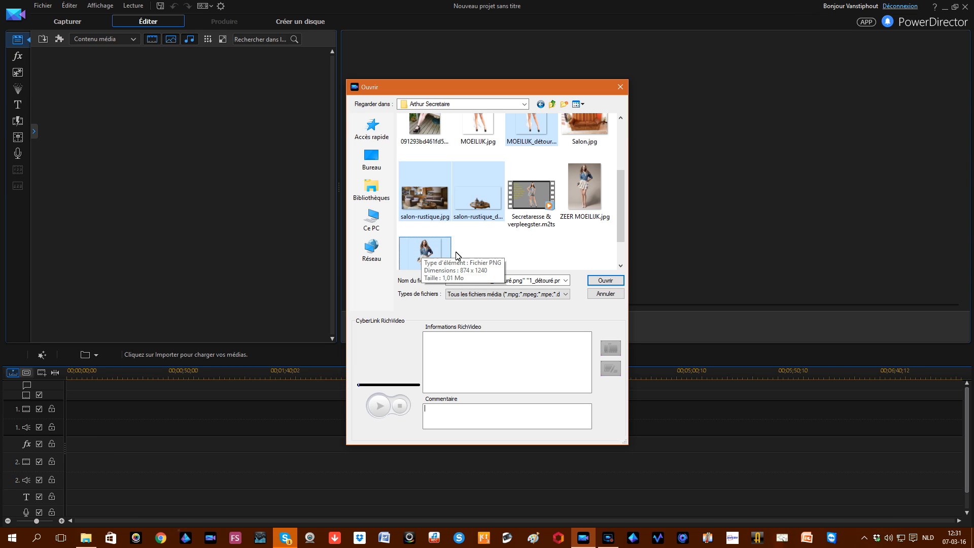
{"action": "left_click", "coordinate": [603, 280]}
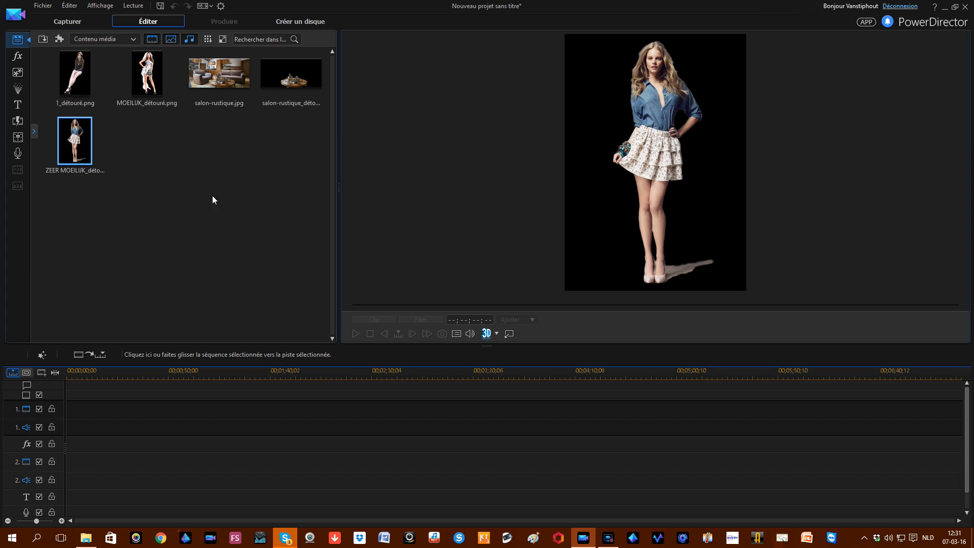
Step: Place salon-rustique.jpg on video track 1 and 1_détouré.png on video track 2
{"action": "left_click_drag", "start_coordinate": [219, 74], "coordinate": [231, 420]}
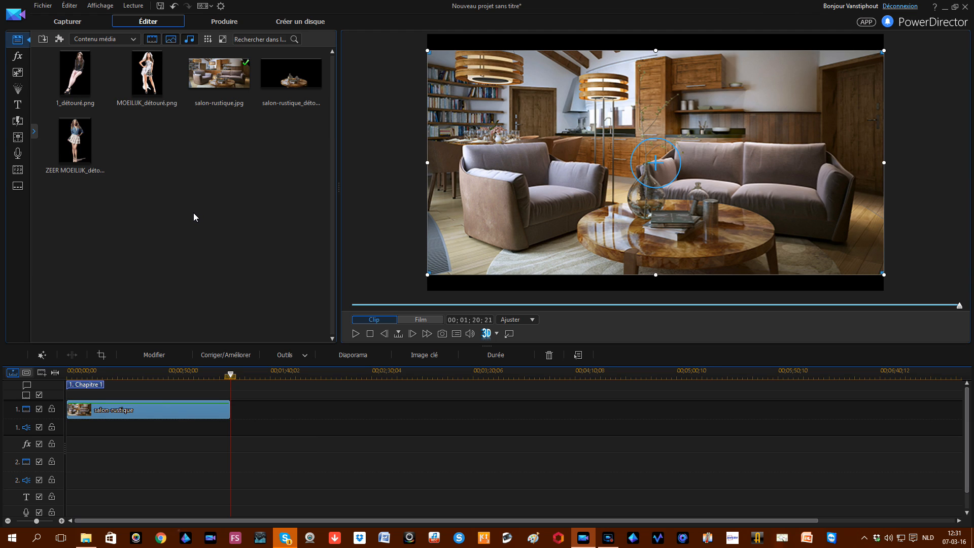
{"action": "left_click_drag", "start_coordinate": [75, 74], "coordinate": [80, 461]}
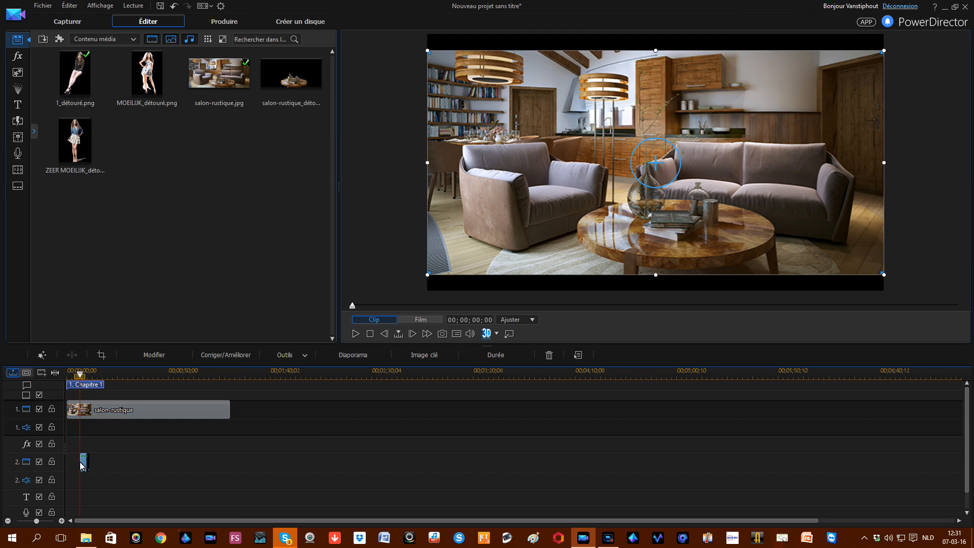
{"action": "left_click", "coordinate": [80, 461]}
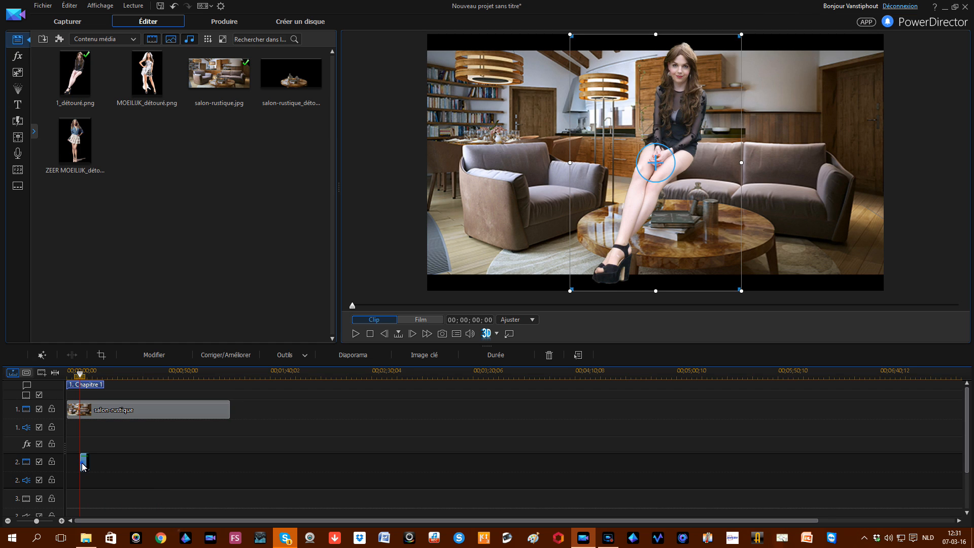
Step: In PiP Designer, scale the seated woman down and position her on the right end of the sofa
{"action": "double_click", "coordinate": [615, 142]}
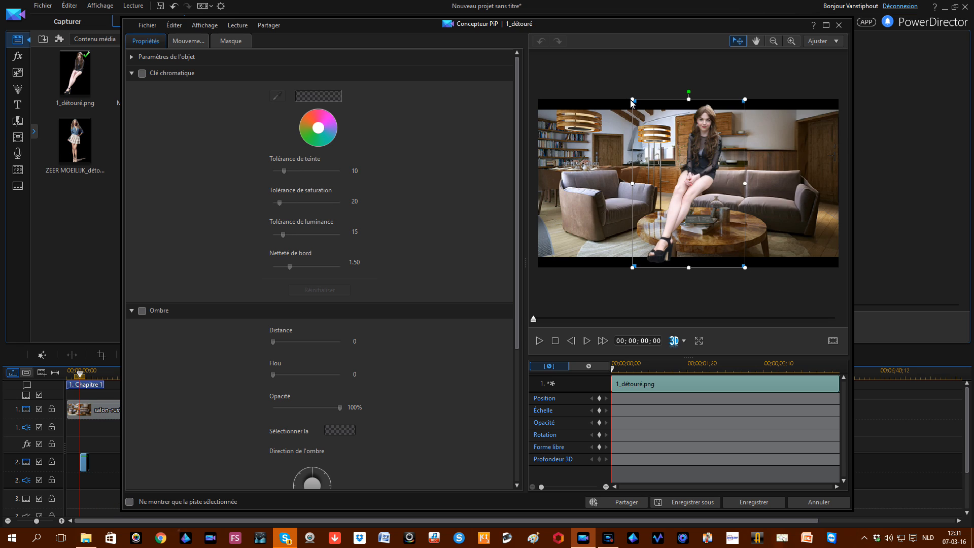
{"action": "left_click_drag", "start_coordinate": [633, 104], "coordinate": [668, 147]}
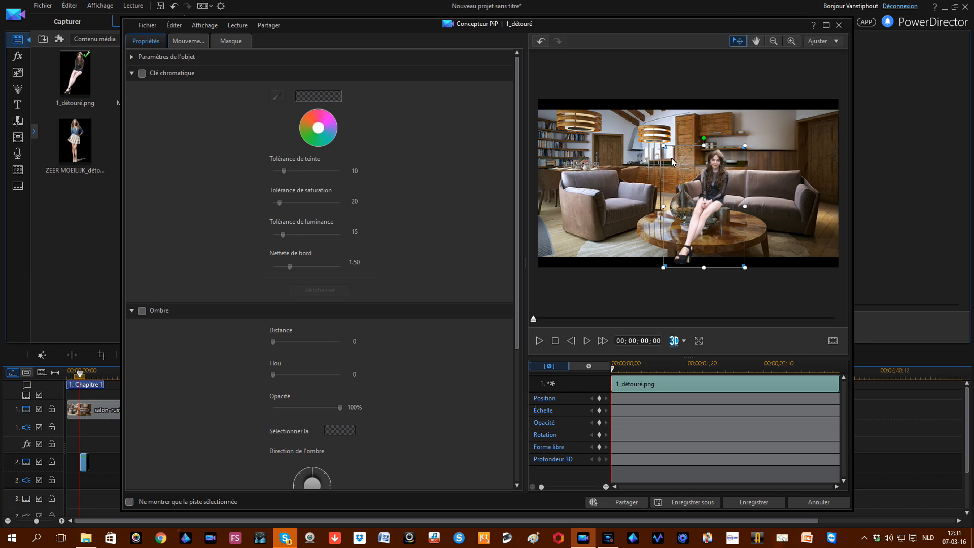
{"action": "left_click_drag", "start_coordinate": [714, 199], "coordinate": [757, 195]}
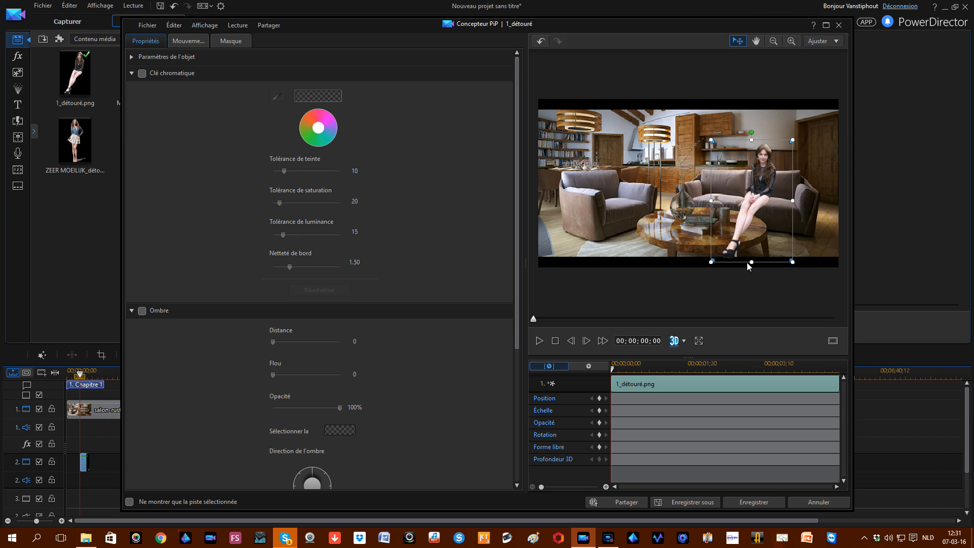
{"action": "left_click_drag", "start_coordinate": [753, 263], "coordinate": [770, 203]}
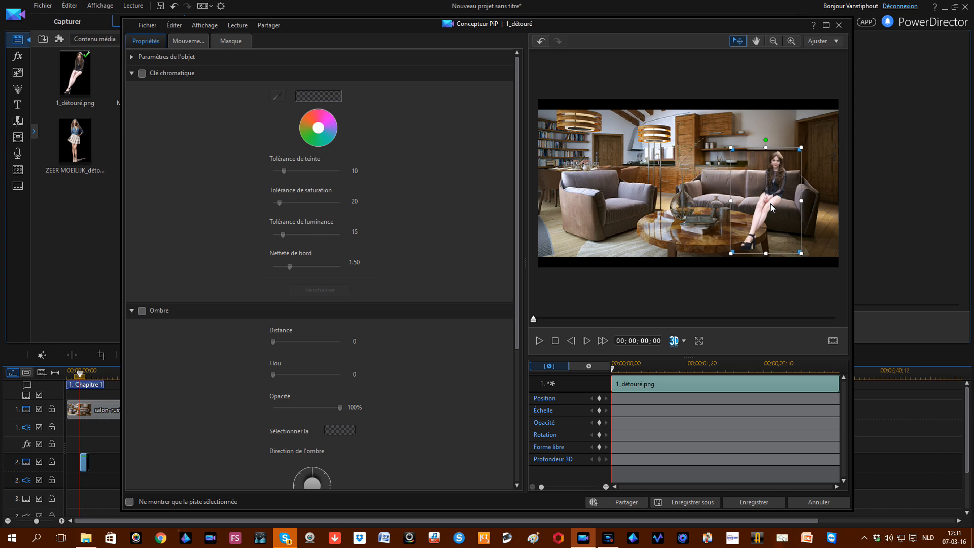
{"action": "left_click_drag", "start_coordinate": [766, 255], "coordinate": [767, 260]}
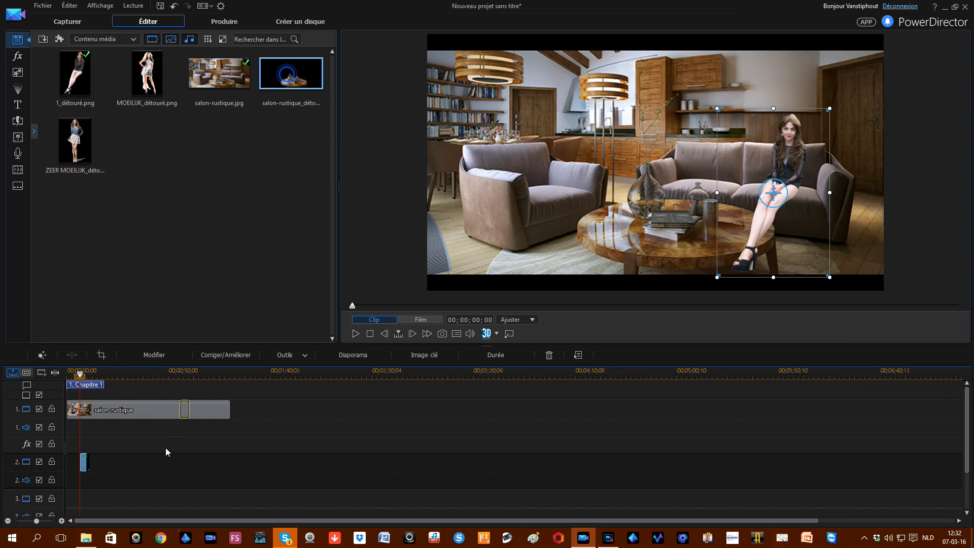
Step: Add the table cut-out to video track 3 and lengthen the woman's track-2 clip to about 15 seconds
{"action": "left_click_drag", "start_coordinate": [75, 505], "coordinate": [129, 502]}
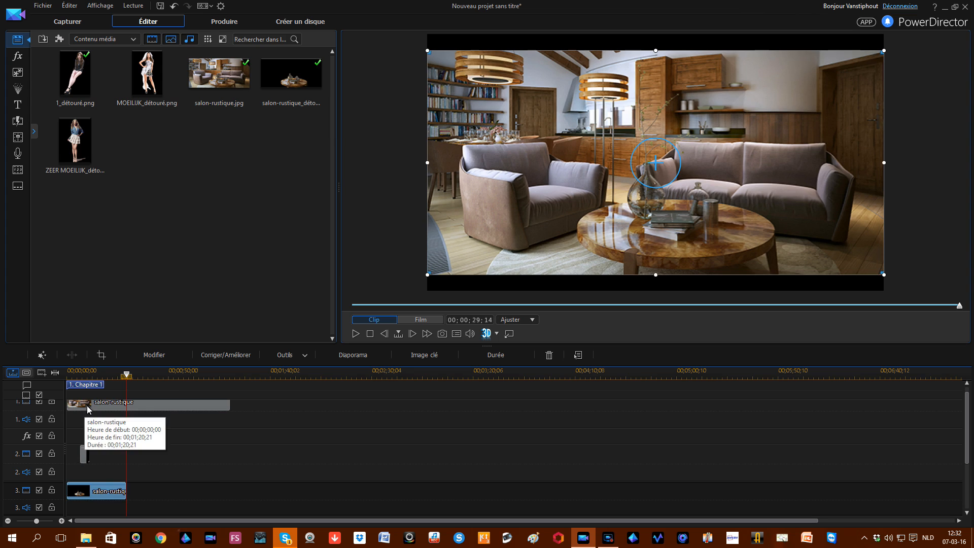
{"action": "left_click", "coordinate": [92, 376]}
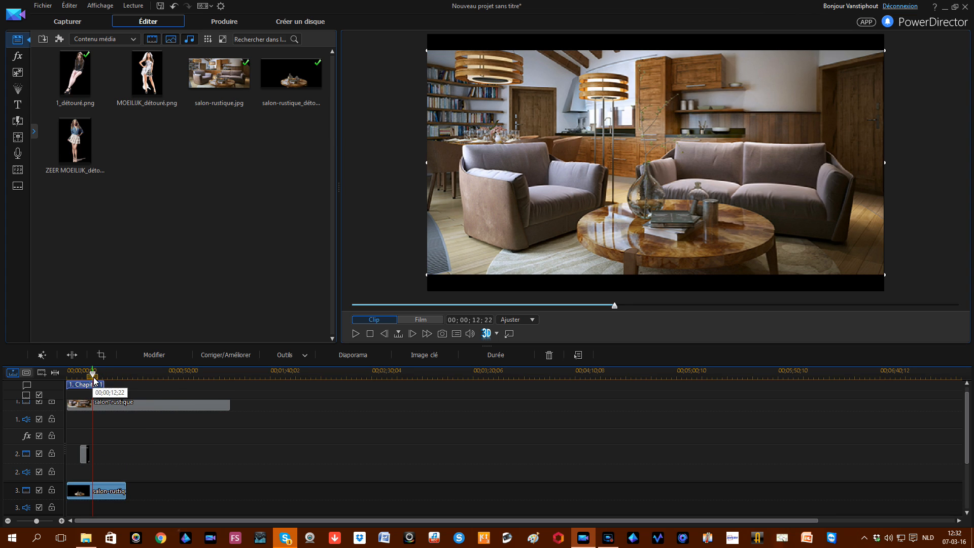
{"action": "left_click", "coordinate": [85, 453]}
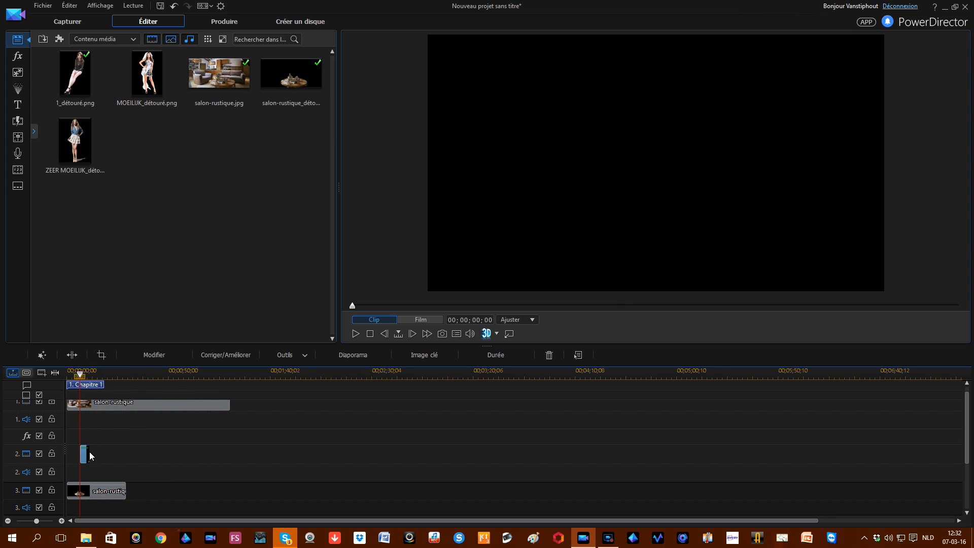
{"action": "left_click_drag", "start_coordinate": [89, 452], "coordinate": [111, 452]}
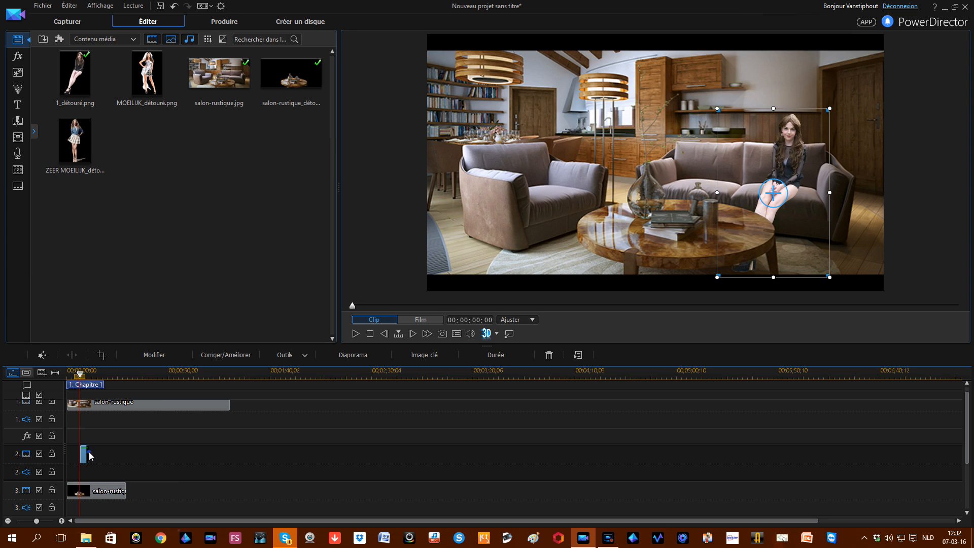
{"action": "left_click", "coordinate": [95, 376]}
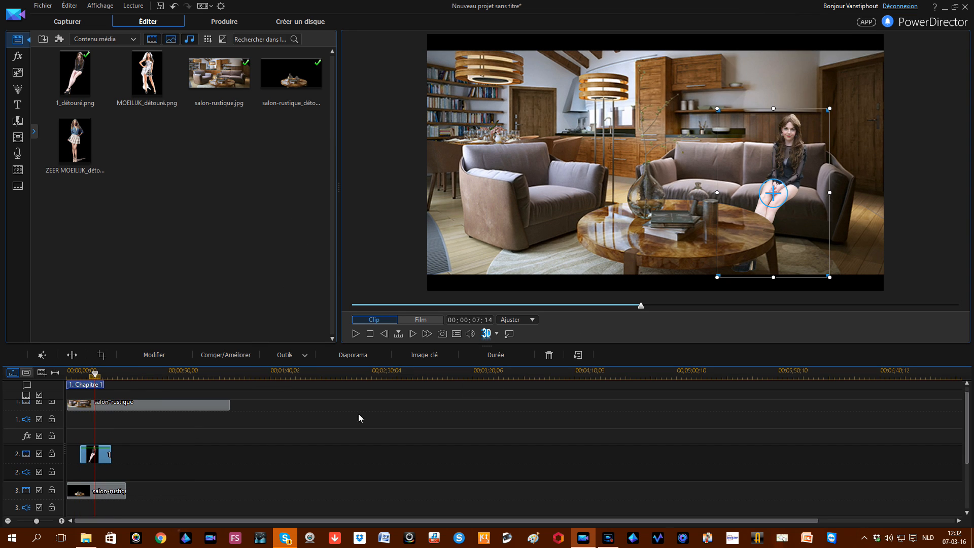
Step: Reposition the track-3 table clip so it starts at the beginning of the timeline
{"action": "left_click", "coordinate": [87, 494]}
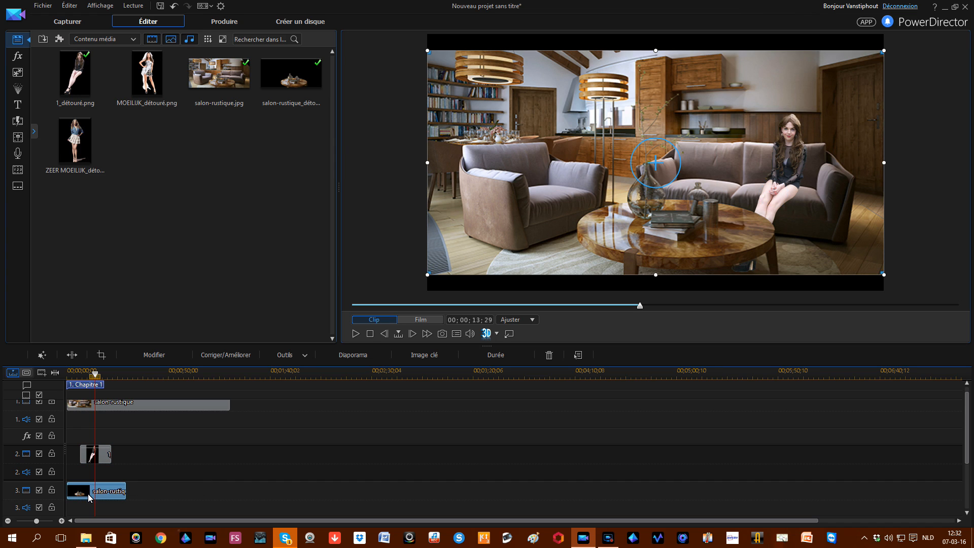
{"action": "left_click_drag", "start_coordinate": [88, 494], "coordinate": [181, 500]}
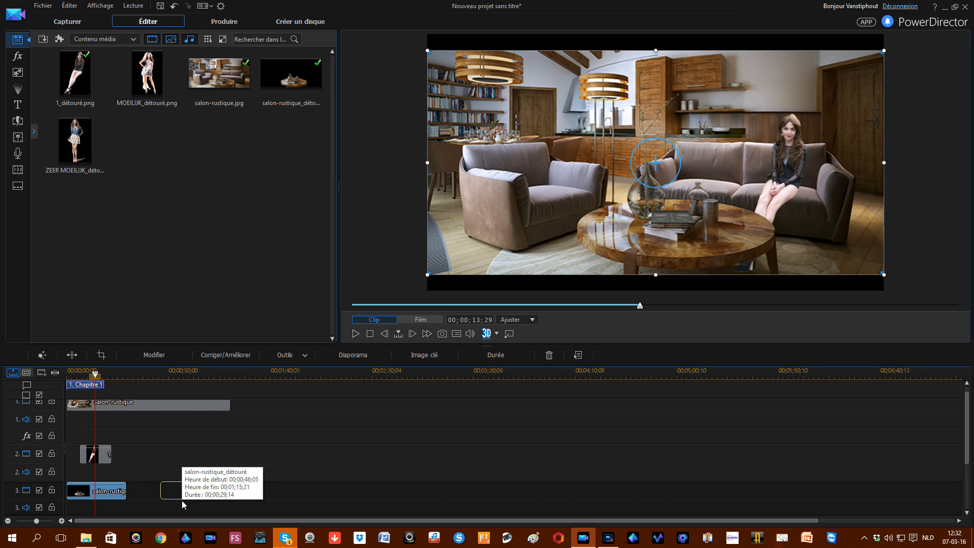
{"action": "left_click", "coordinate": [104, 374]}
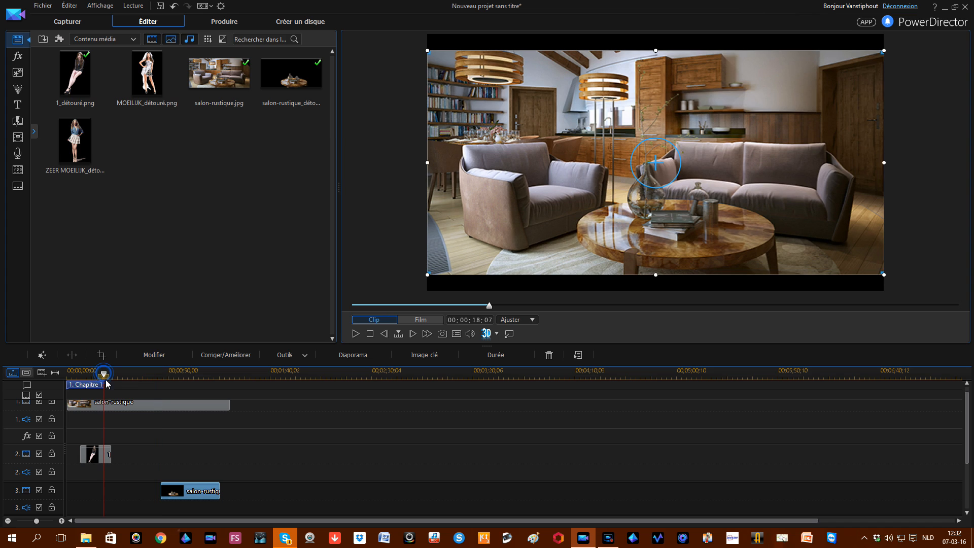
{"action": "left_click", "coordinate": [111, 406]}
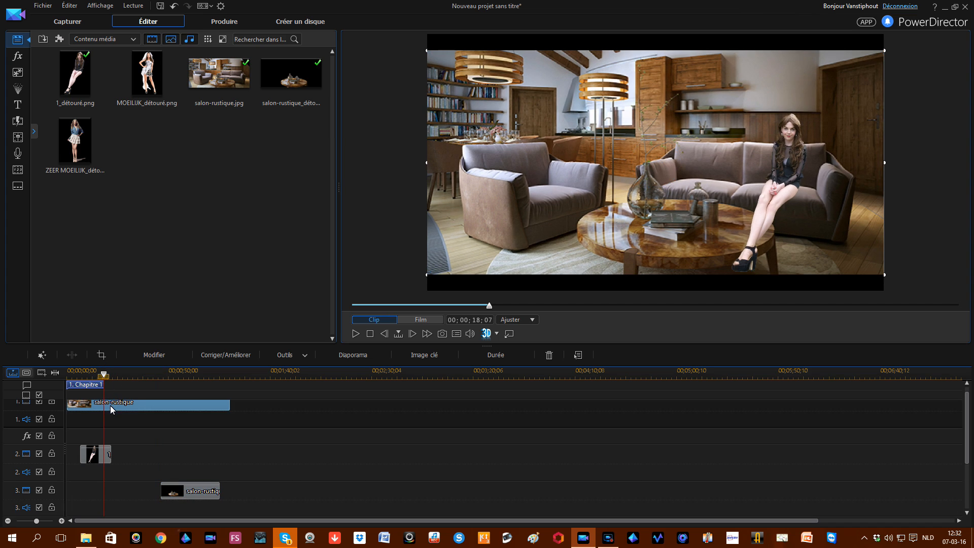
{"action": "left_click", "coordinate": [101, 457]}
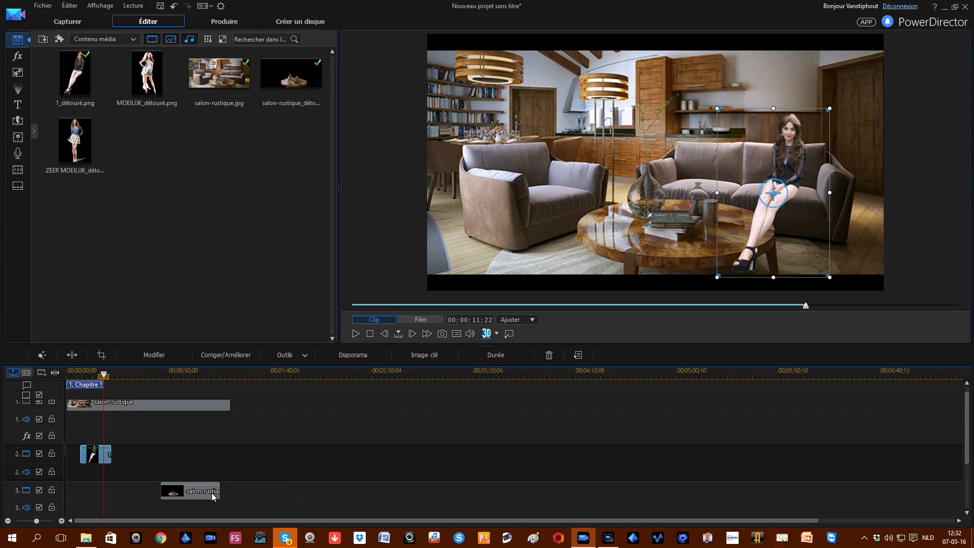
{"action": "left_click_drag", "start_coordinate": [207, 494], "coordinate": [89, 487]}
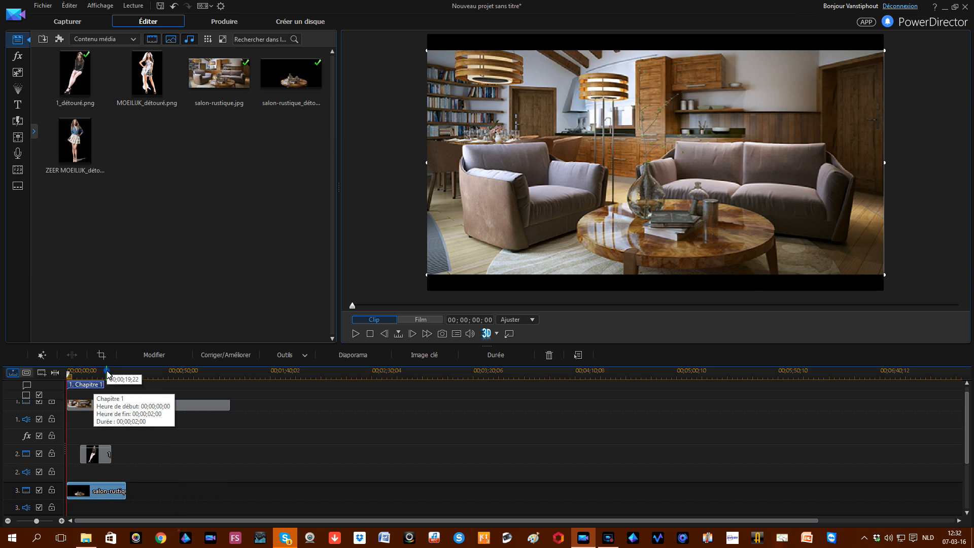
Step: Preview the whole film at 00;00;19;22 in an undocked, full-screen preview window
{"action": "left_click", "coordinate": [108, 374]}
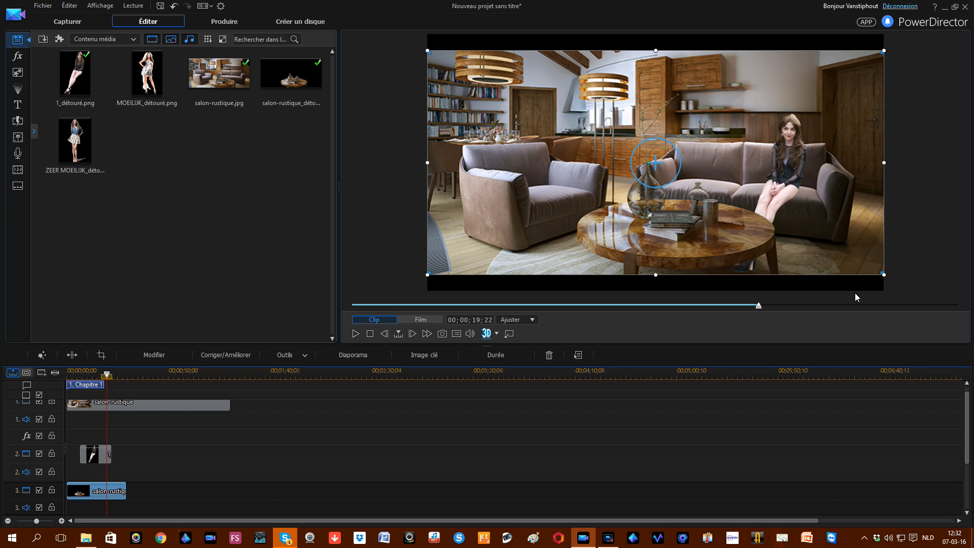
{"action": "left_click", "coordinate": [415, 321]}
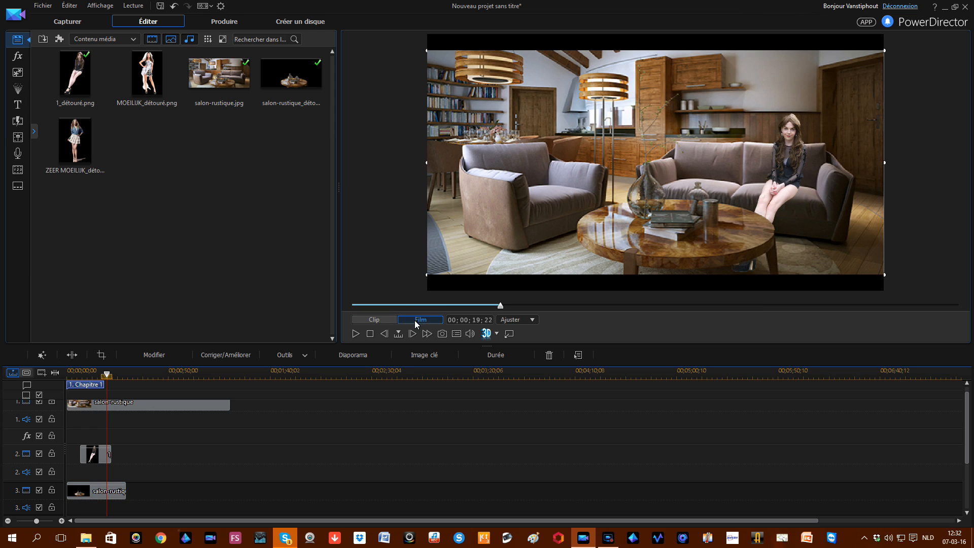
{"action": "left_click", "coordinate": [510, 333]}
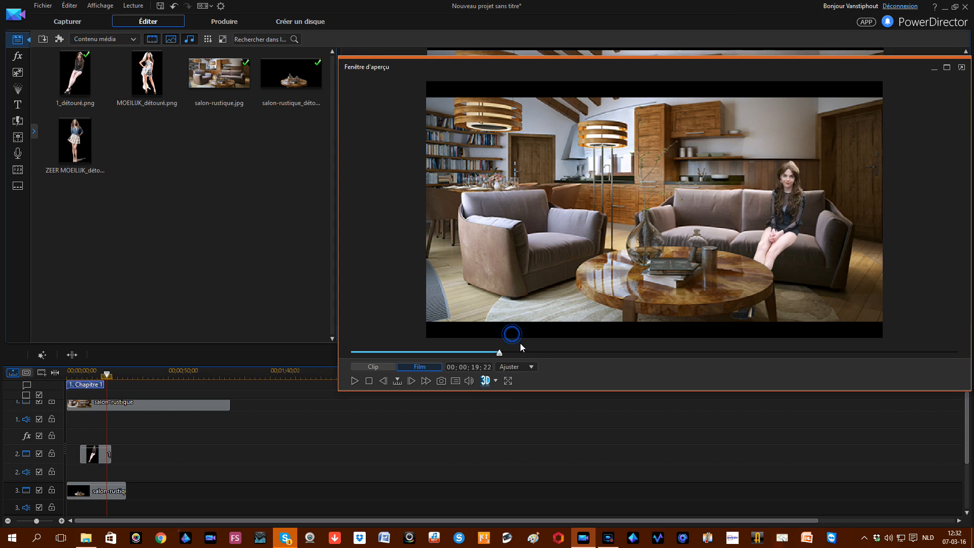
{"action": "left_click", "coordinate": [508, 381]}
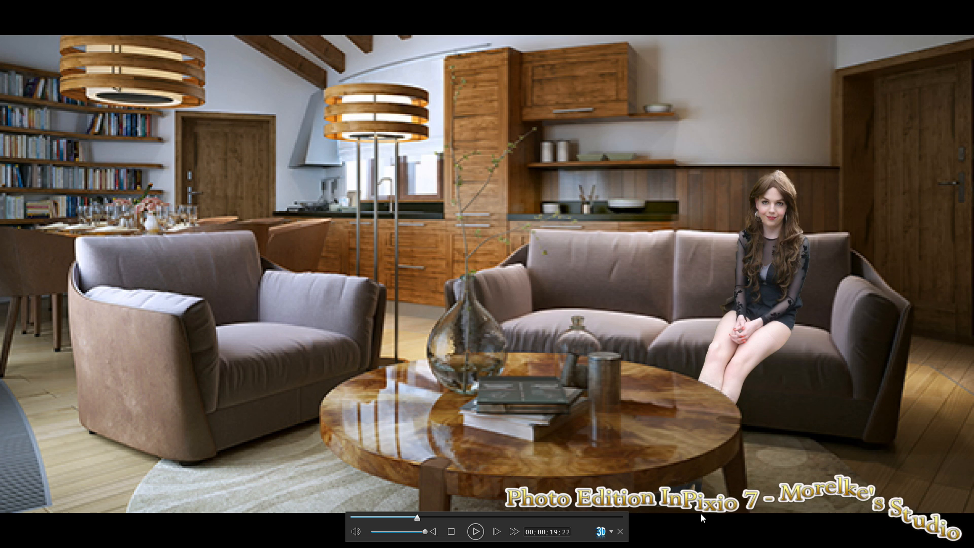
Step: Exit full screen, open the preview options, and dock the preview back into the editor
{"action": "left_click", "coordinate": [618, 531]}
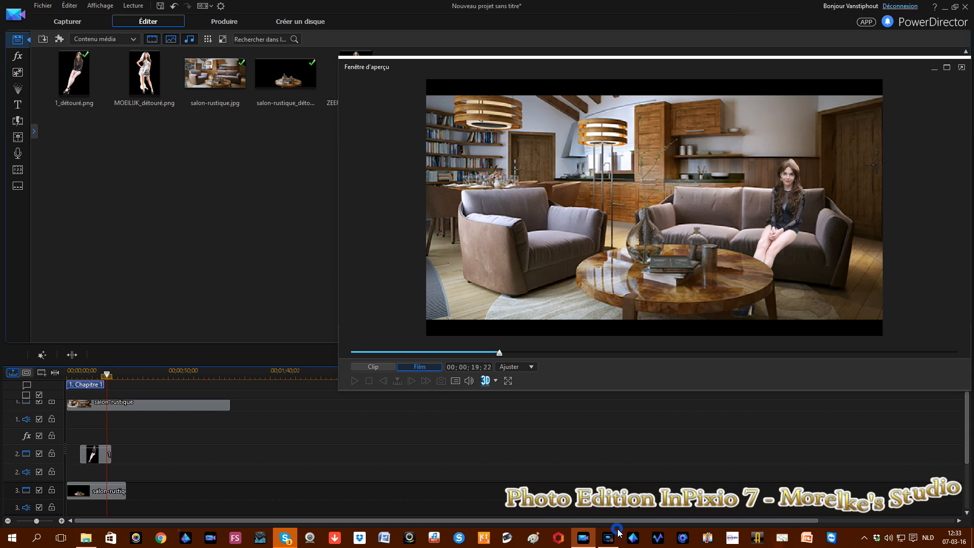
{"action": "left_click", "coordinate": [456, 381]}
{"action": "left_click", "coordinate": [478, 388]}
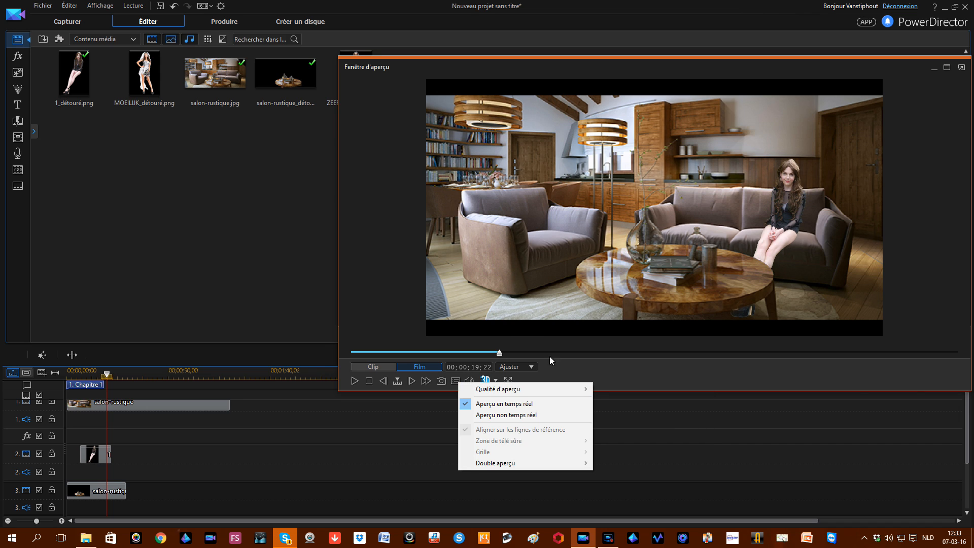
{"action": "left_click", "coordinate": [962, 68]}
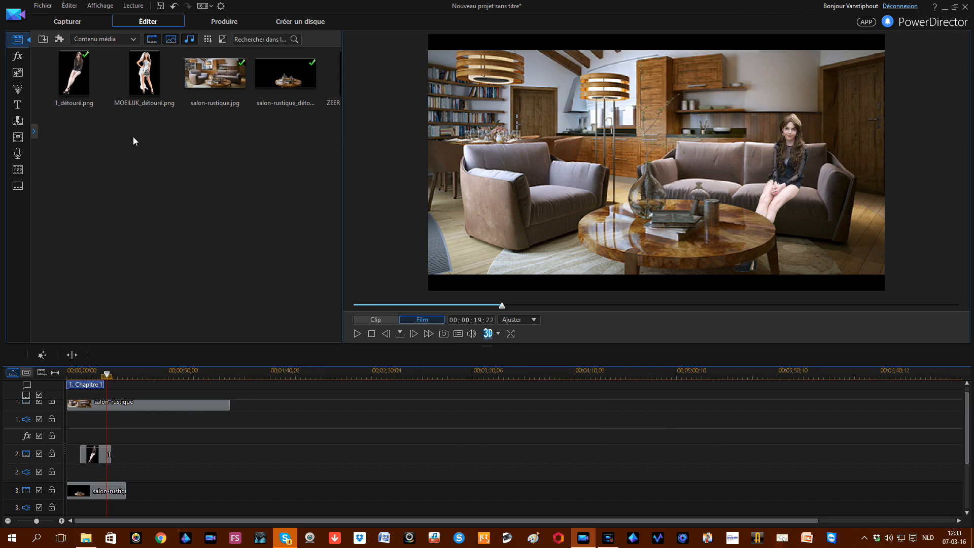
Step: Add the MOEILIJK_détouré.png bride cut-out on track 4 and select the new clip
{"action": "left_click", "coordinate": [90, 133]}
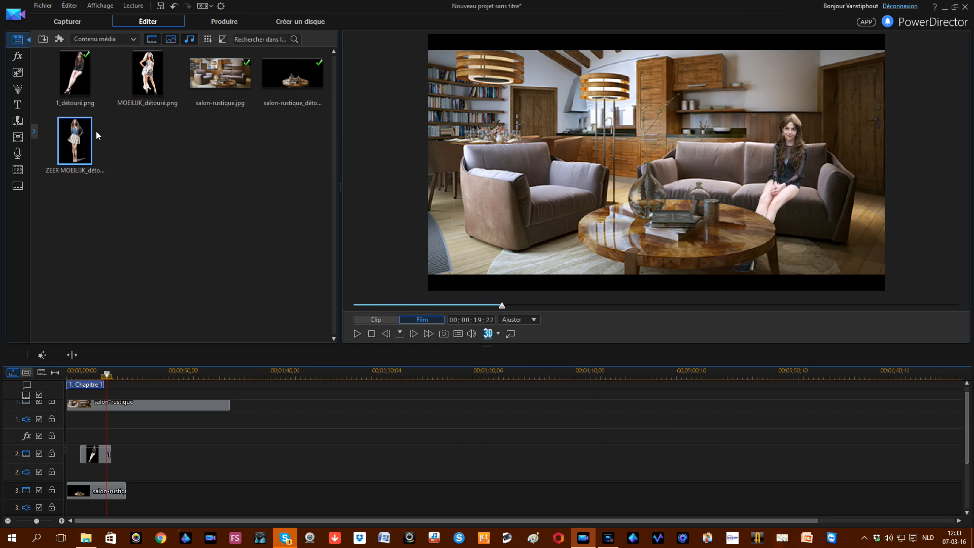
{"action": "left_click", "coordinate": [141, 74]}
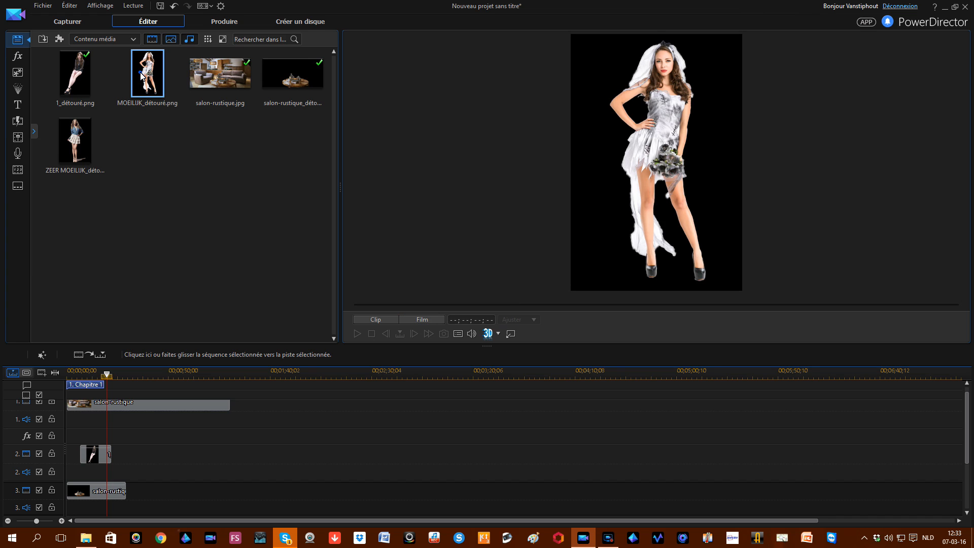
{"action": "left_click_drag", "start_coordinate": [141, 74], "coordinate": [83, 507]}
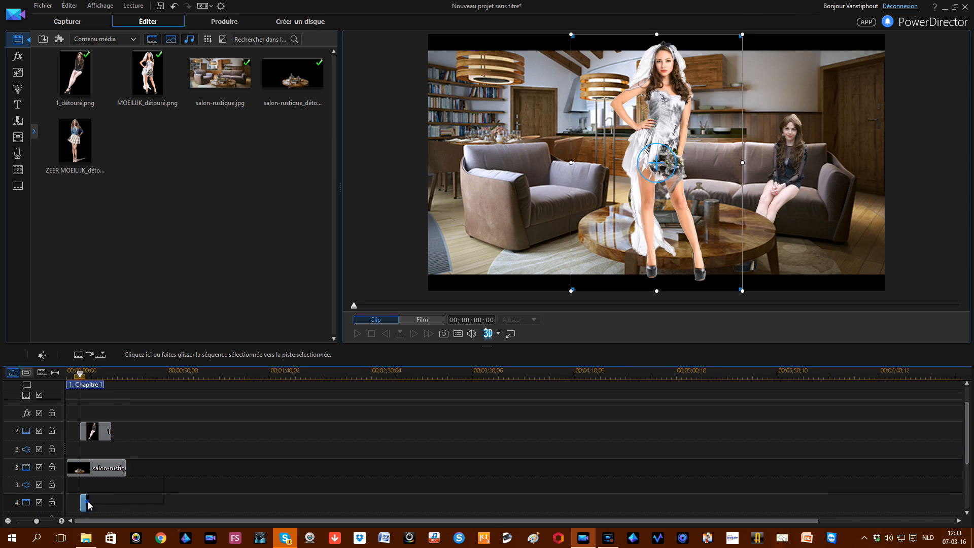
{"action": "left_click", "coordinate": [101, 505]}
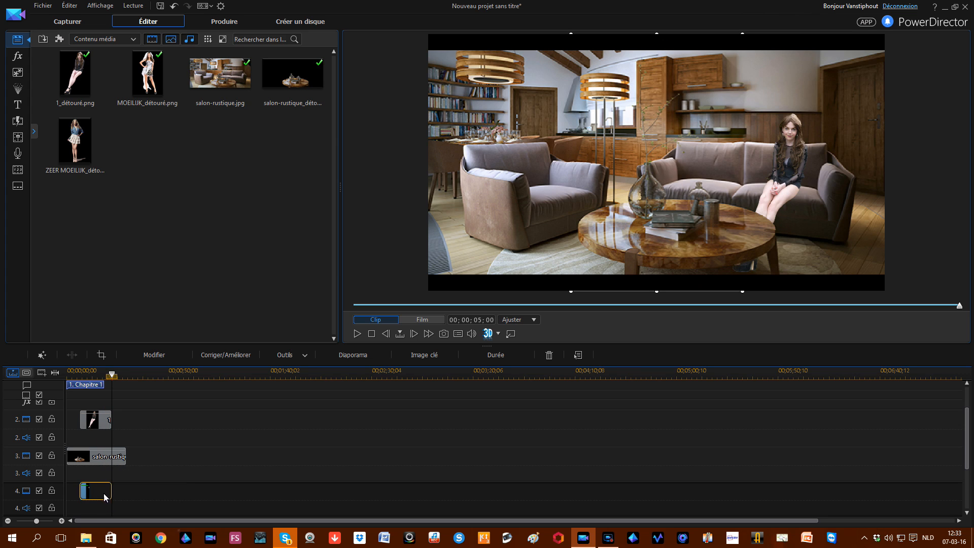
{"action": "left_click", "coordinate": [95, 374]}
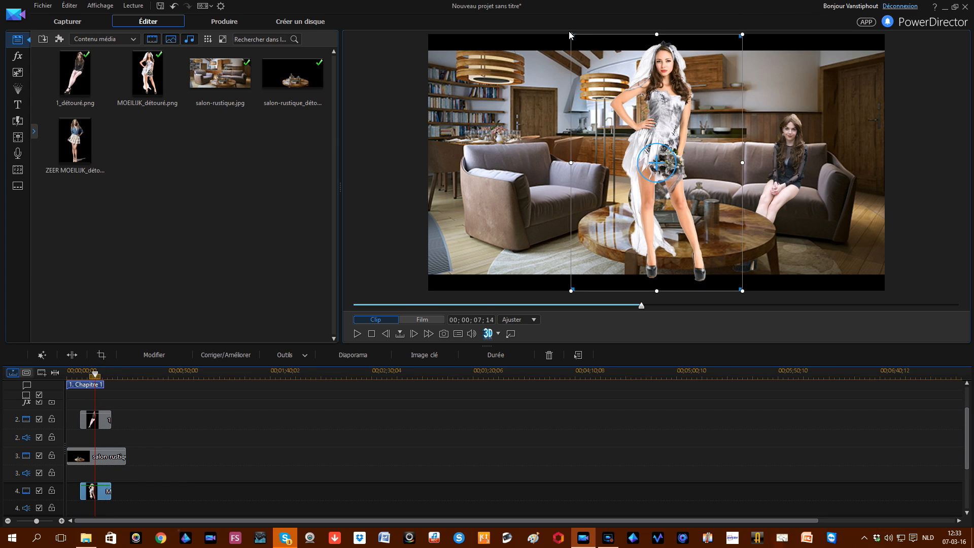
Step: Scale the bride down and position her in front of the left armchair
{"action": "left_click_drag", "start_coordinate": [617, 95], "coordinate": [658, 151]}
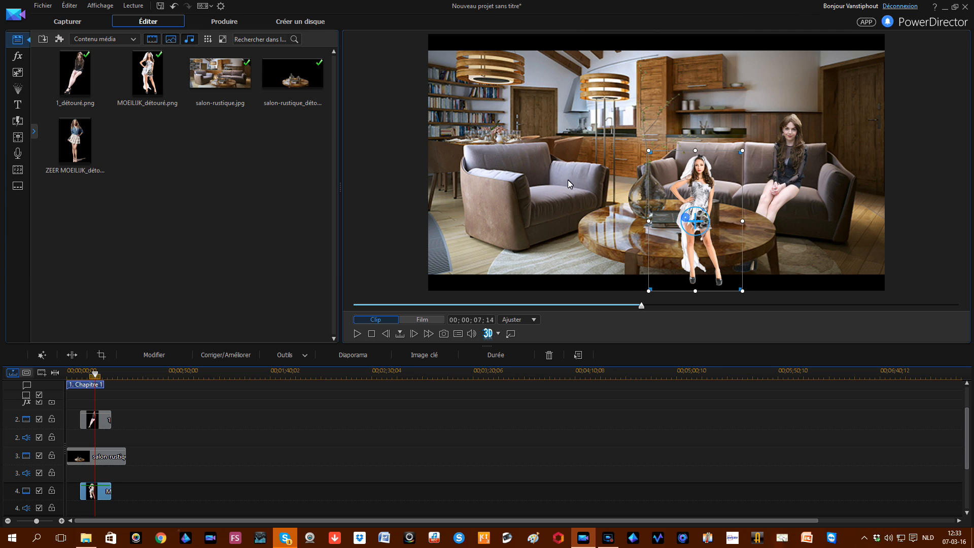
{"action": "left_click_drag", "start_coordinate": [676, 207], "coordinate": [528, 188]}
{"action": "left_click_drag", "start_coordinate": [519, 197], "coordinate": [514, 198]}
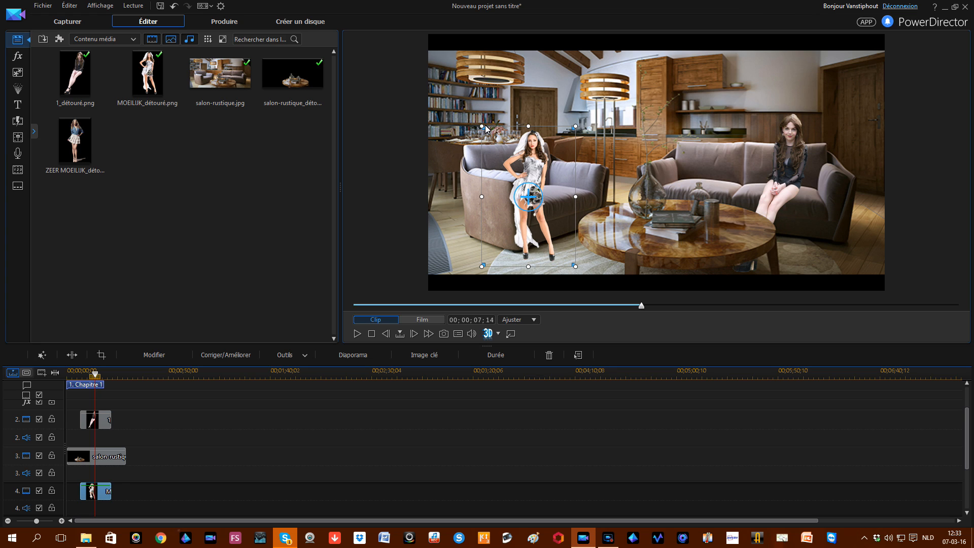
{"action": "left_click_drag", "start_coordinate": [482, 126], "coordinate": [454, 84]}
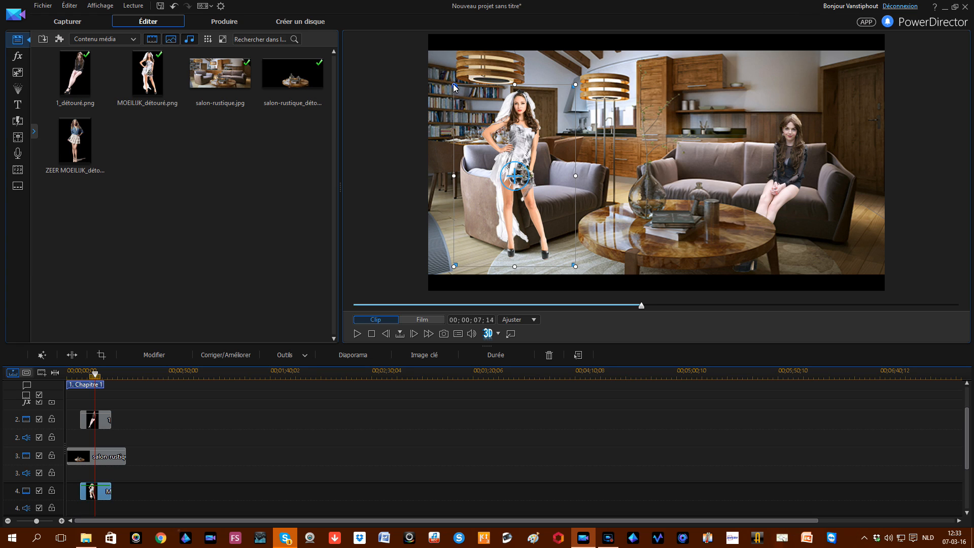
{"action": "left_click_drag", "start_coordinate": [454, 85], "coordinate": [446, 74]}
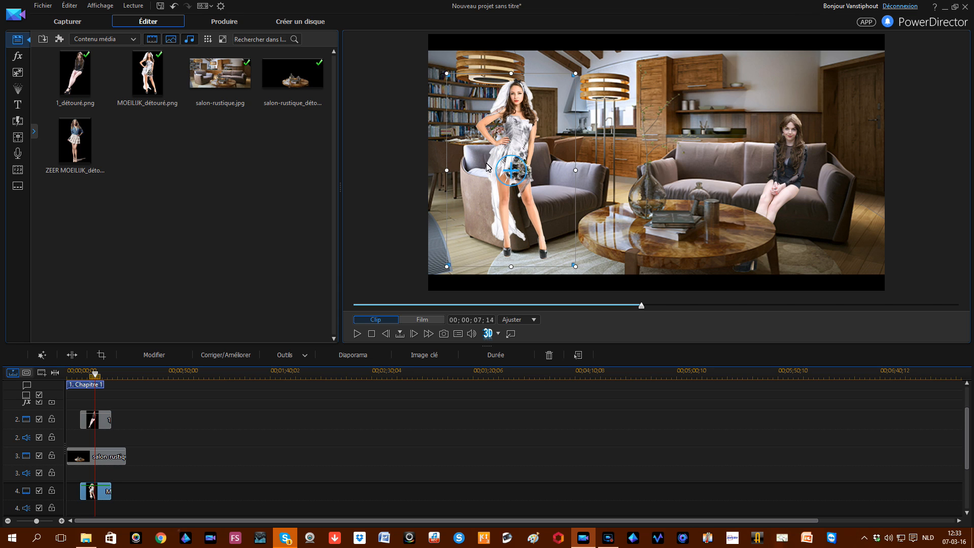
{"action": "mouse_move", "coordinate": [501, 183]}
{"action": "left_mouse_down"}
{"action": "mouse_move", "coordinate": [521, 194]}
{"action": "mouse_move", "coordinate": [496, 193]}
{"action": "left_mouse_up"}
{"action": "left_click_drag", "start_coordinate": [479, 115], "coordinate": [498, 123]}
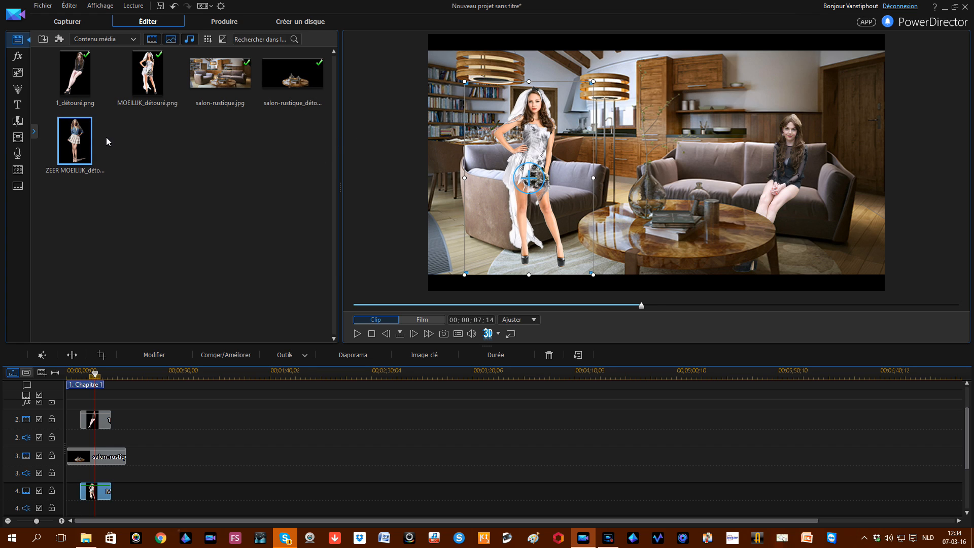
Step: Put ZEER MOEILIJK_détouré.png on track 5, shrink it and place it at the right edge by the seated girl
{"action": "left_click_drag", "start_coordinate": [79, 140], "coordinate": [87, 495]}
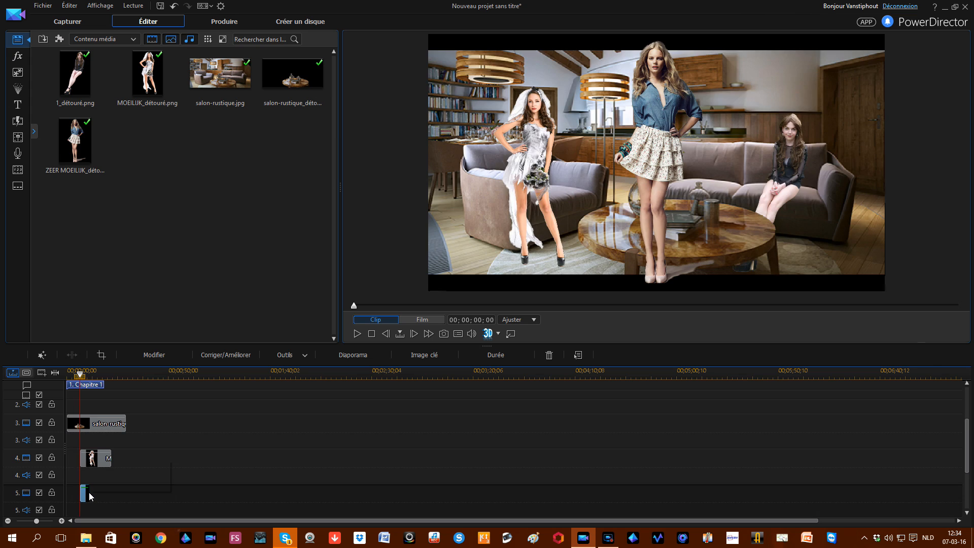
{"action": "left_click_drag", "start_coordinate": [112, 374], "coordinate": [106, 373]}
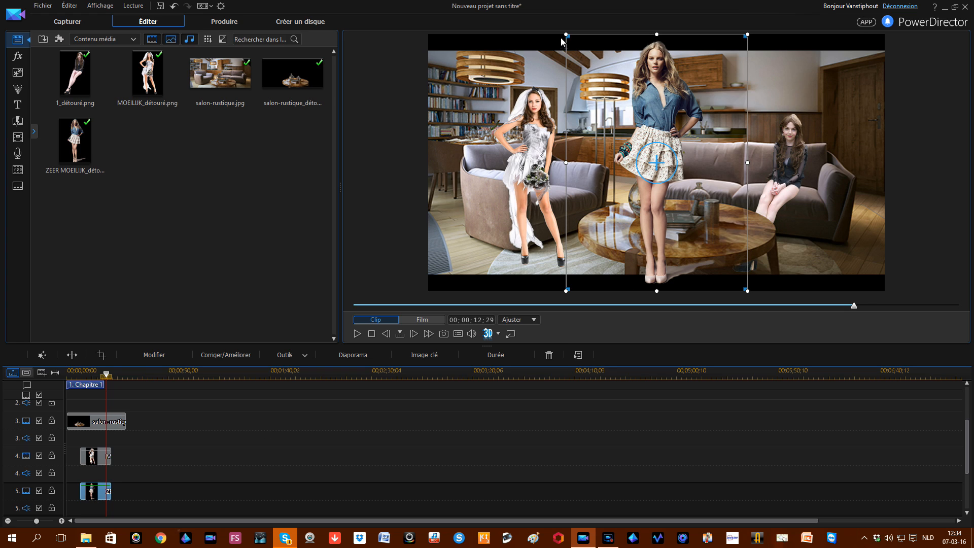
{"action": "left_click_drag", "start_coordinate": [565, 36], "coordinate": [619, 108]}
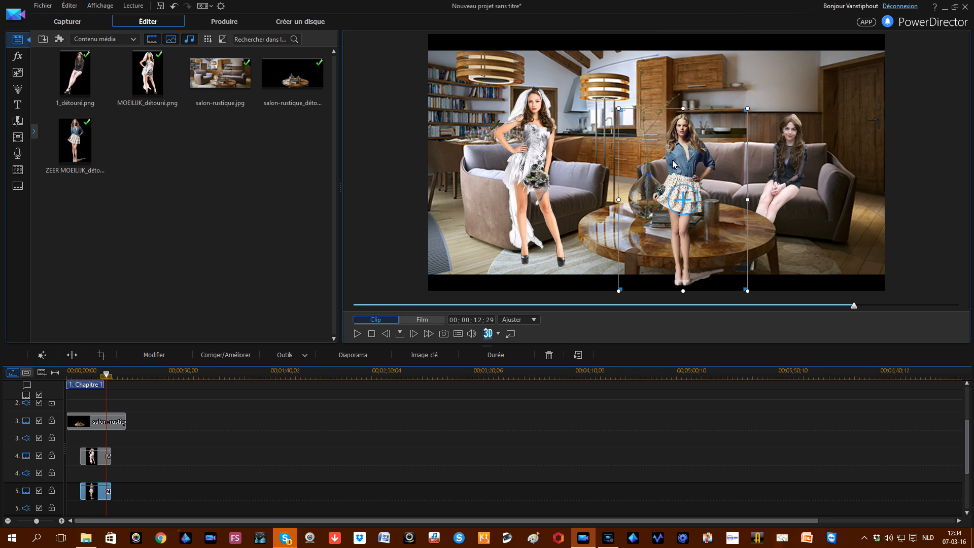
{"action": "left_click", "coordinate": [779, 151]}
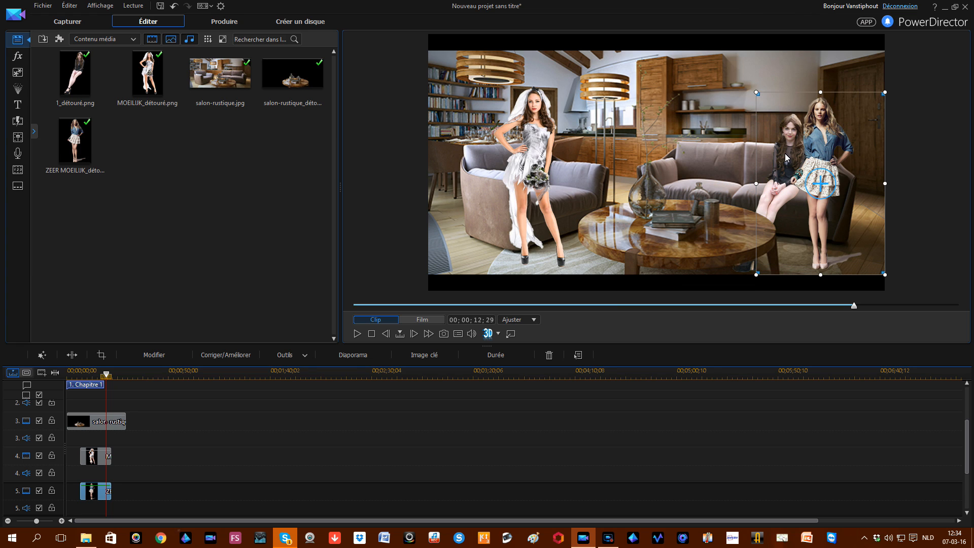
{"action": "left_click_drag", "start_coordinate": [817, 152], "coordinate": [830, 152]}
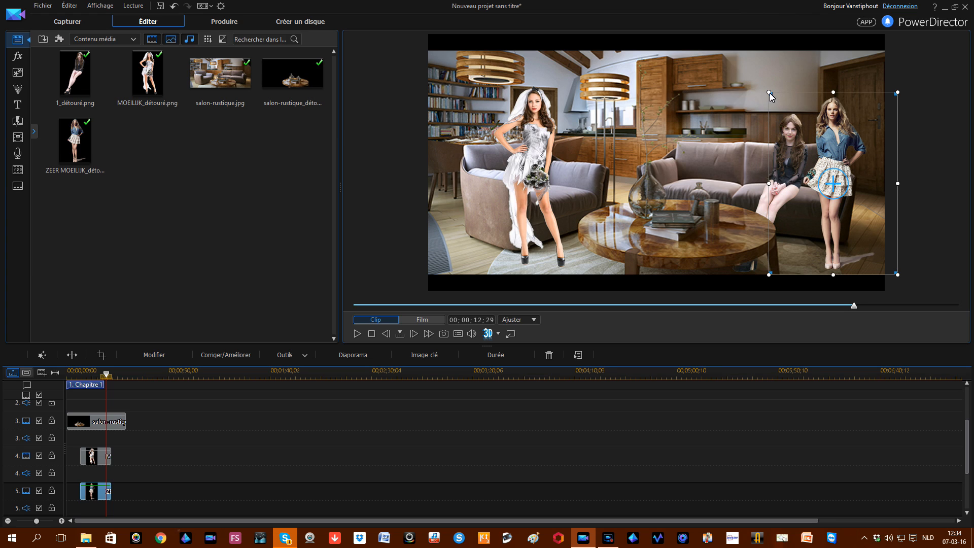
{"action": "left_click_drag", "start_coordinate": [769, 93], "coordinate": [756, 80]}
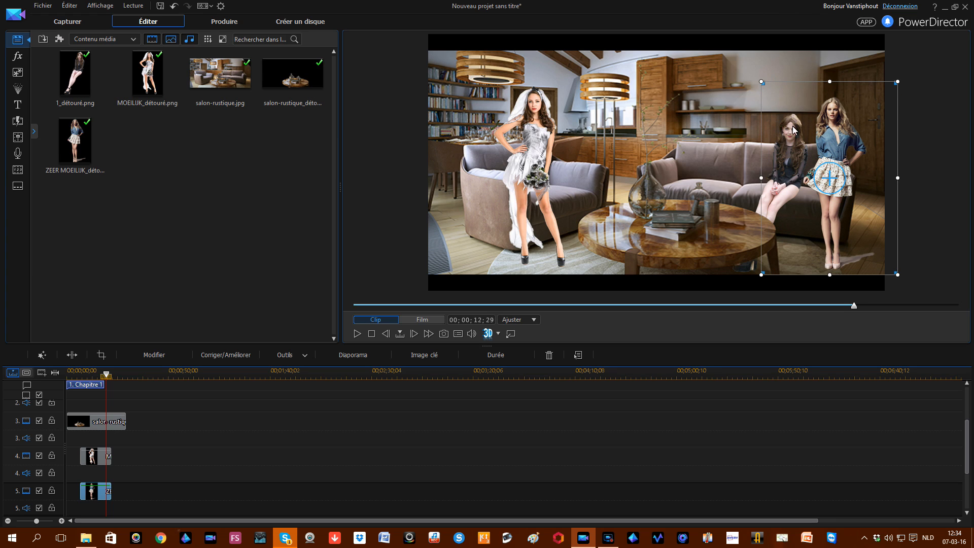
{"action": "left_click_drag", "start_coordinate": [831, 145], "coordinate": [837, 146]}
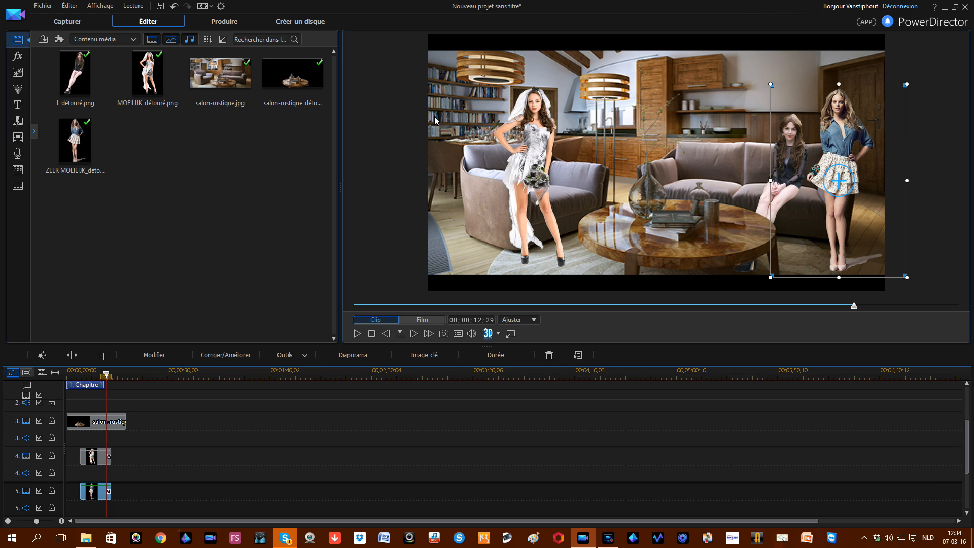
{"action": "left_click", "coordinate": [428, 319]}
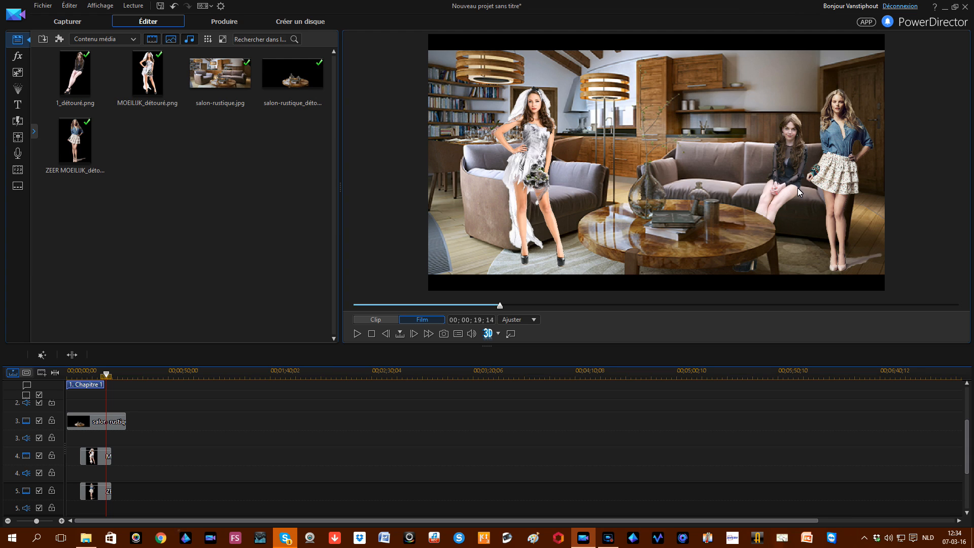
Step: Move the track 2 seated girl onto mid-sofa behind the coffee table and enlarge her very slightly
{"action": "scroll", "coordinate": [86, 424], "scroll_direction": "up", "scroll_amount": 3}
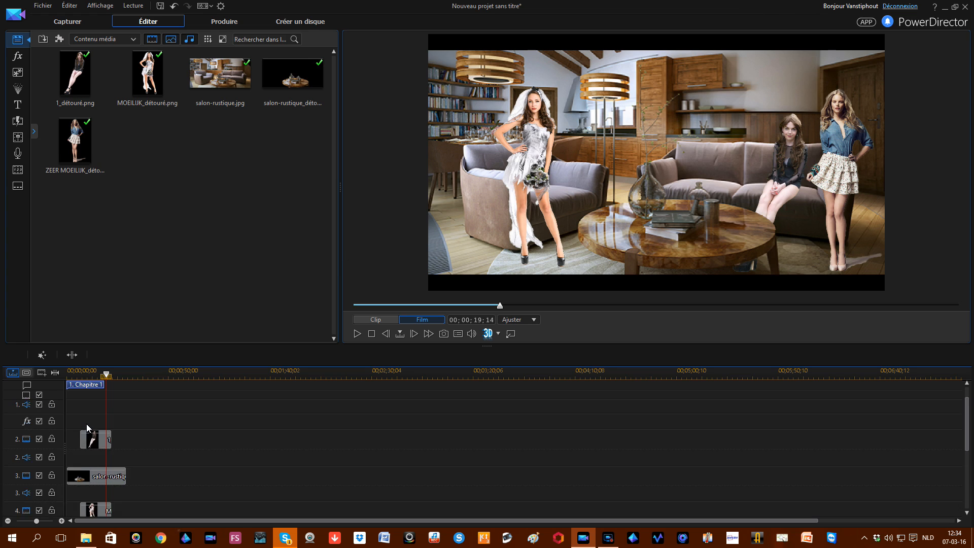
{"action": "left_click", "coordinate": [96, 462]}
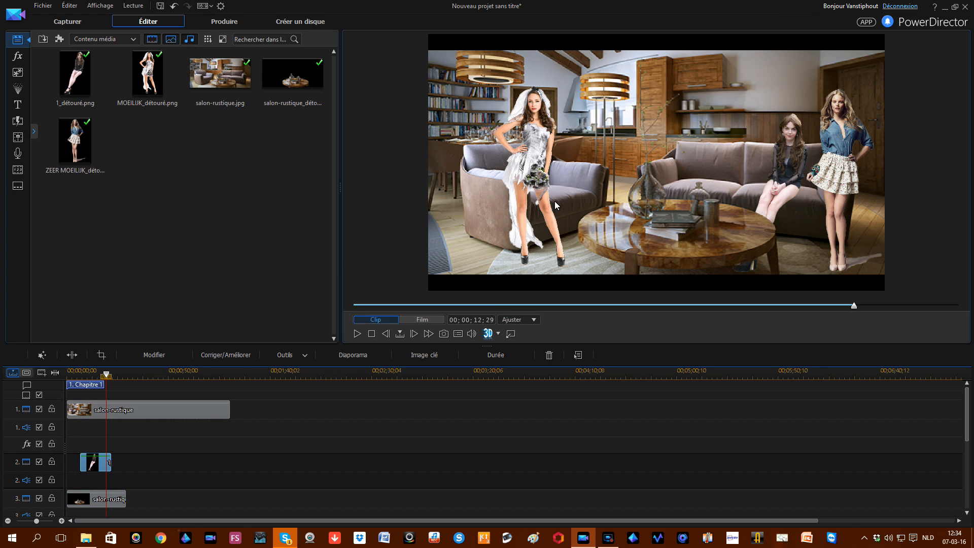
{"action": "left_click", "coordinate": [719, 178]}
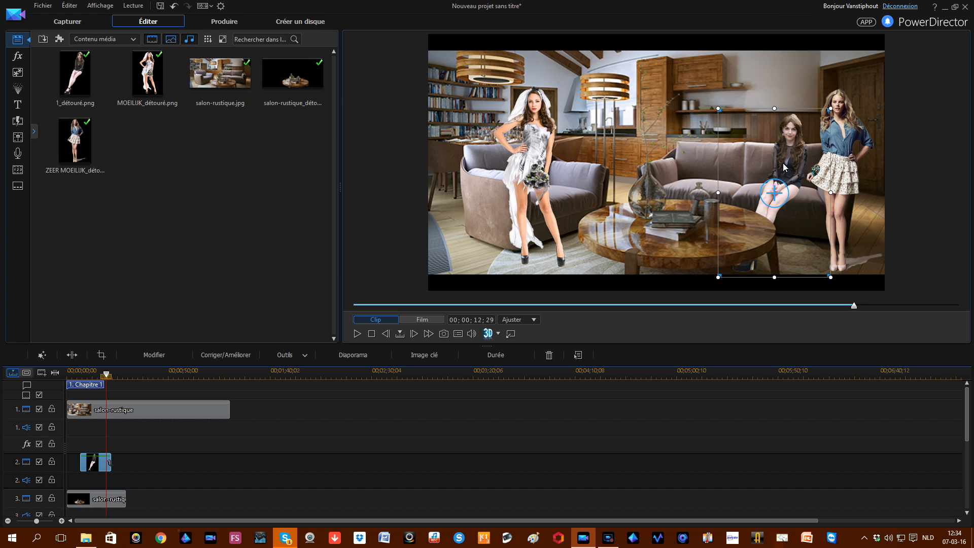
{"action": "left_click_drag", "start_coordinate": [784, 165], "coordinate": [670, 162]}
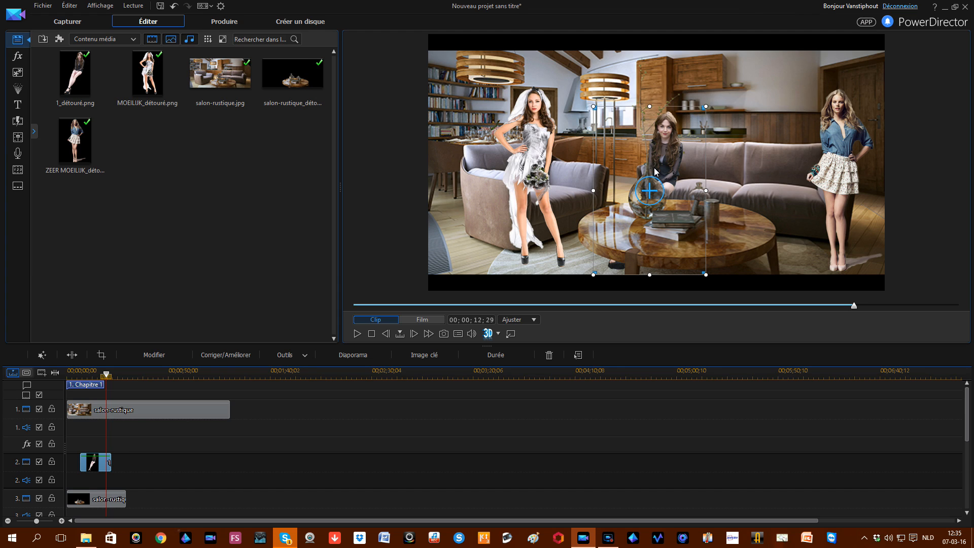
{"action": "left_click_drag", "start_coordinate": [664, 170], "coordinate": [672, 173]}
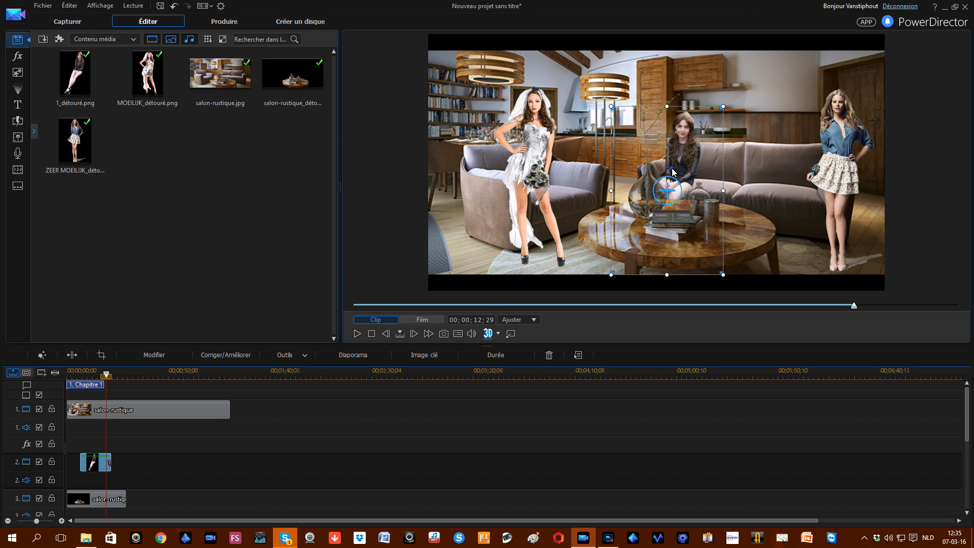
{"action": "left_click_drag", "start_coordinate": [672, 172], "coordinate": [664, 171]}
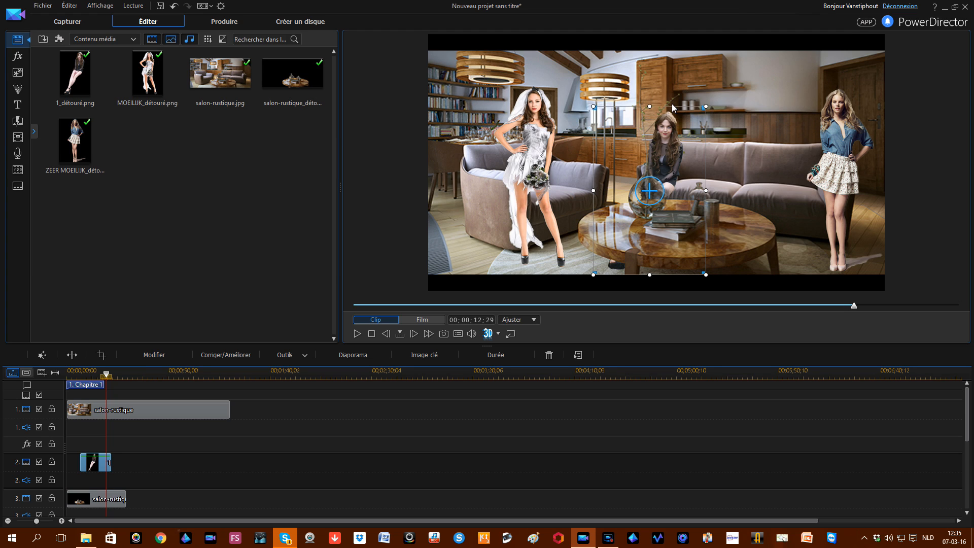
{"action": "left_click_drag", "start_coordinate": [706, 107], "coordinate": [709, 102]}
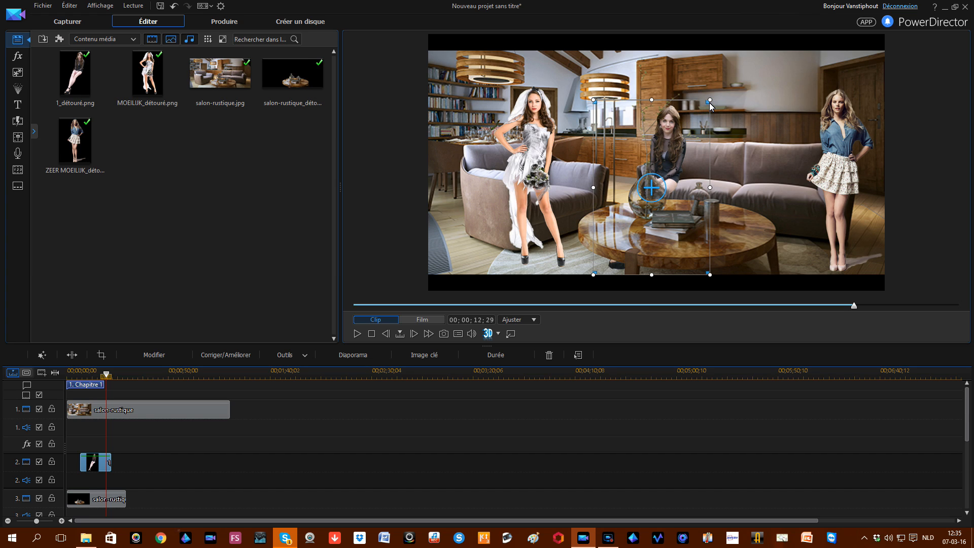
Step: Turn on Fondus with fade-in and fade-out for the track 3 table clip in PiP Designer and save
{"action": "left_click", "coordinate": [100, 502]}
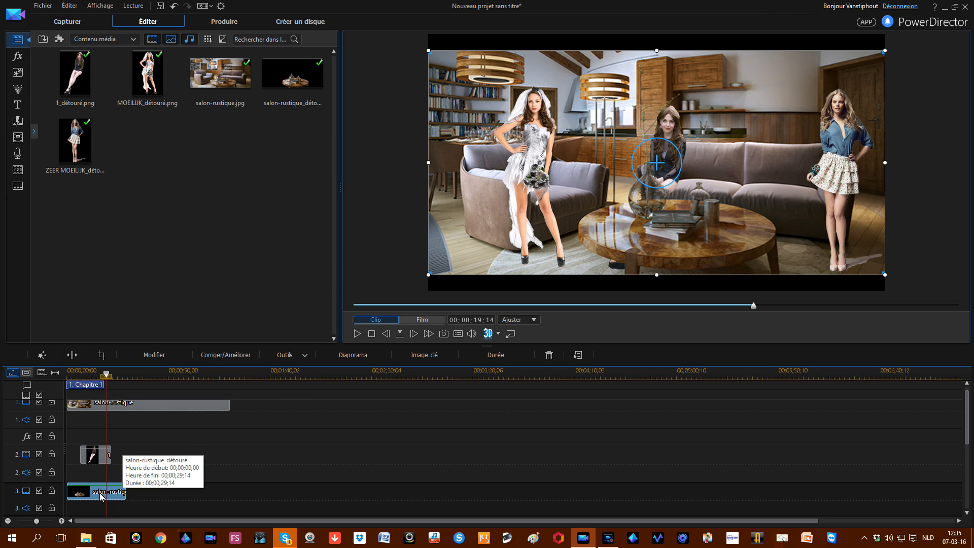
{"action": "double_click", "coordinate": [430, 232]}
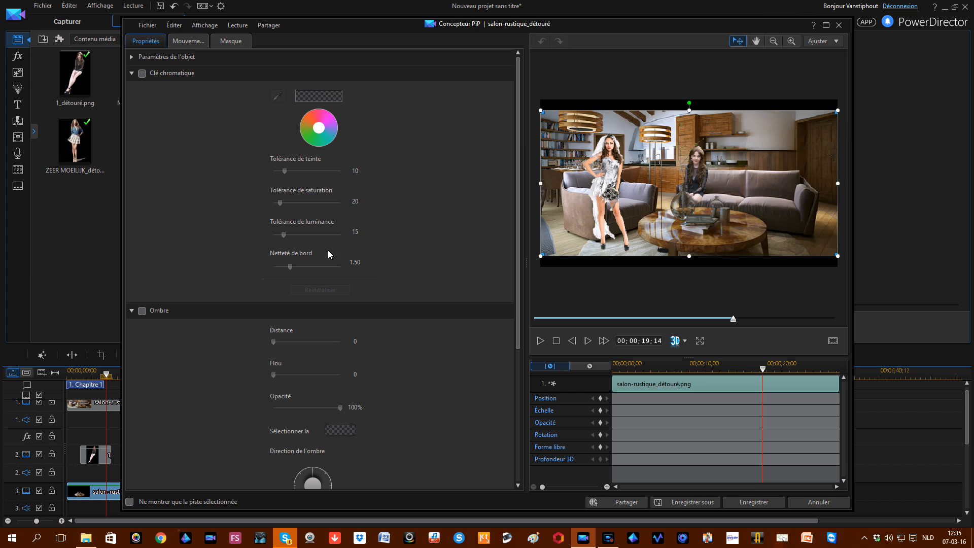
{"action": "scroll", "coordinate": [185, 329], "scroll_direction": "down", "scroll_amount": 4}
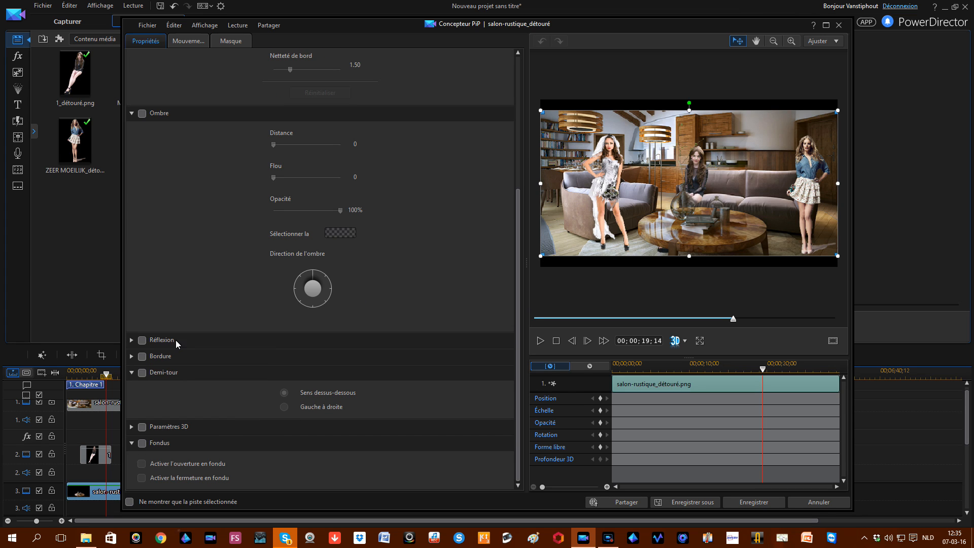
{"action": "left_click", "coordinate": [142, 442]}
{"action": "left_click", "coordinate": [142, 464]}
{"action": "left_click", "coordinate": [142, 477]}
{"action": "left_click", "coordinate": [743, 503]}
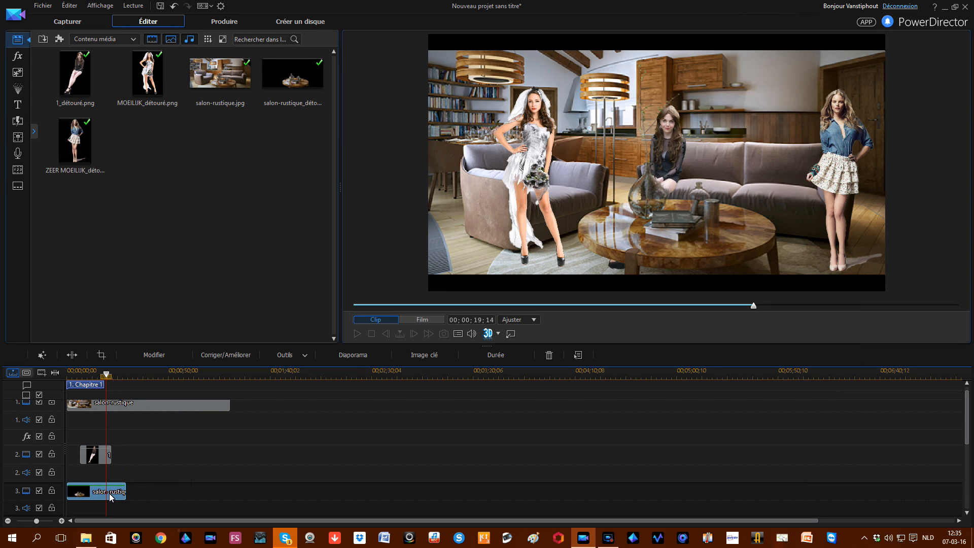
Step: Drag the table clip's first opacity keyframe down to about 46
{"action": "mouse_move", "coordinate": [72, 487]}
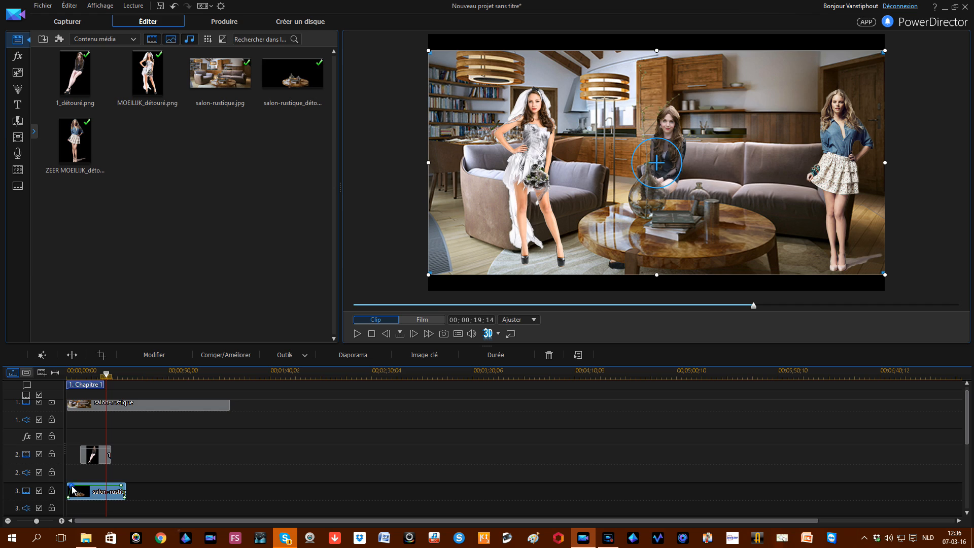
{"action": "mouse_move", "coordinate": [72, 486]}
{"action": "left_mouse_down"}
{"action": "mouse_move", "coordinate": [118, 489]}
{"action": "mouse_move", "coordinate": [81, 490]}
{"action": "left_mouse_up"}
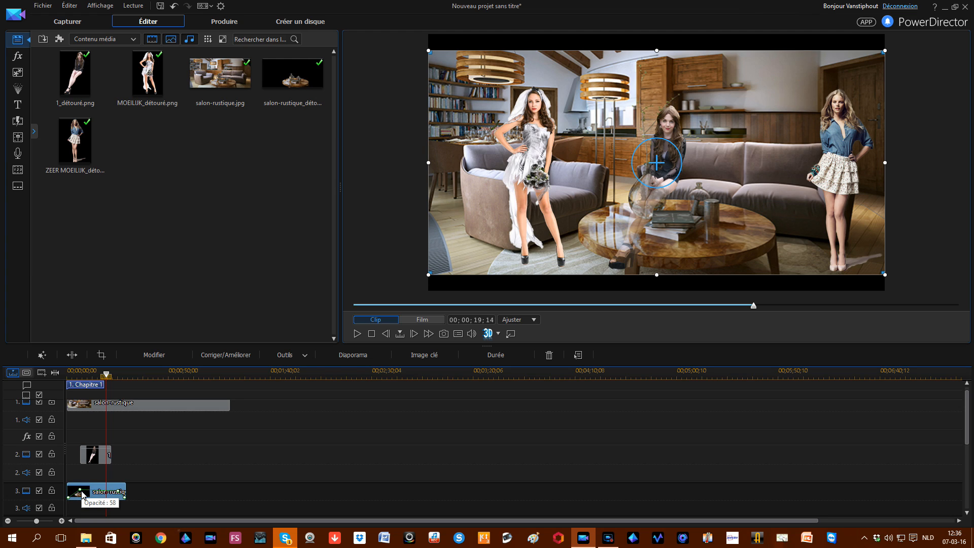
{"action": "left_click_drag", "start_coordinate": [84, 493], "coordinate": [83, 496]}
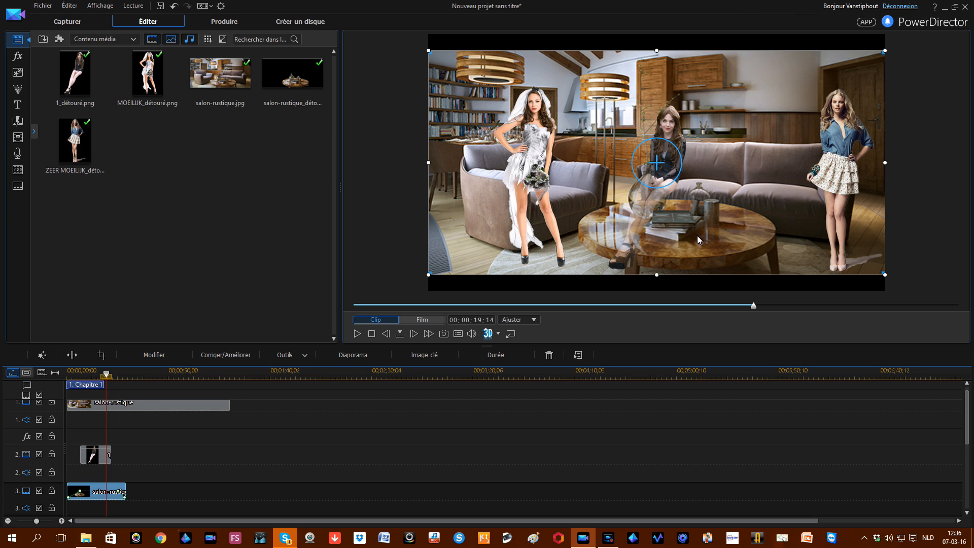
Step: Paste a copy of the track 3 table clip onto track 6 and select it
{"action": "scroll", "coordinate": [970, 437], "scroll_direction": "down", "scroll_amount": 1}
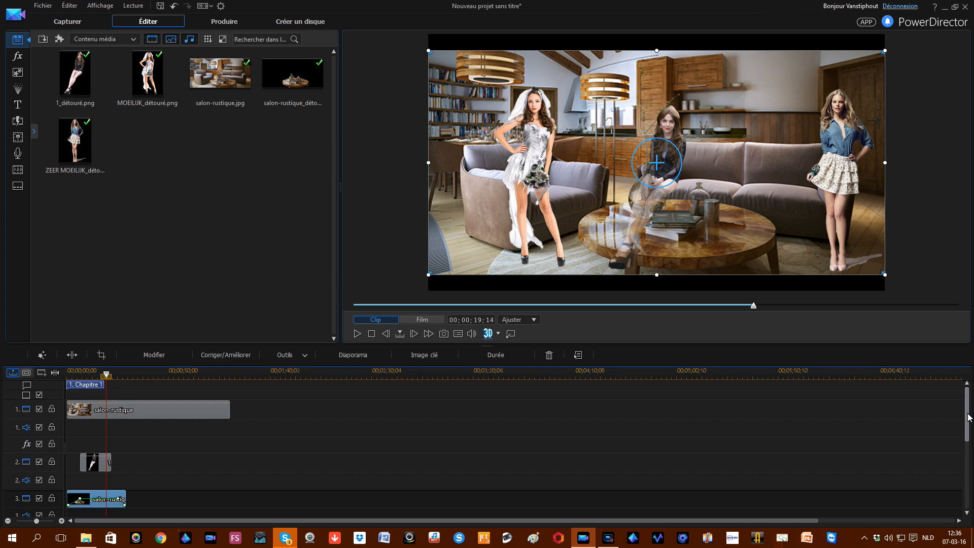
{"action": "scroll", "coordinate": [970, 437], "scroll_direction": "up", "scroll_amount": 2}
{"action": "left_click", "coordinate": [68, 493]}
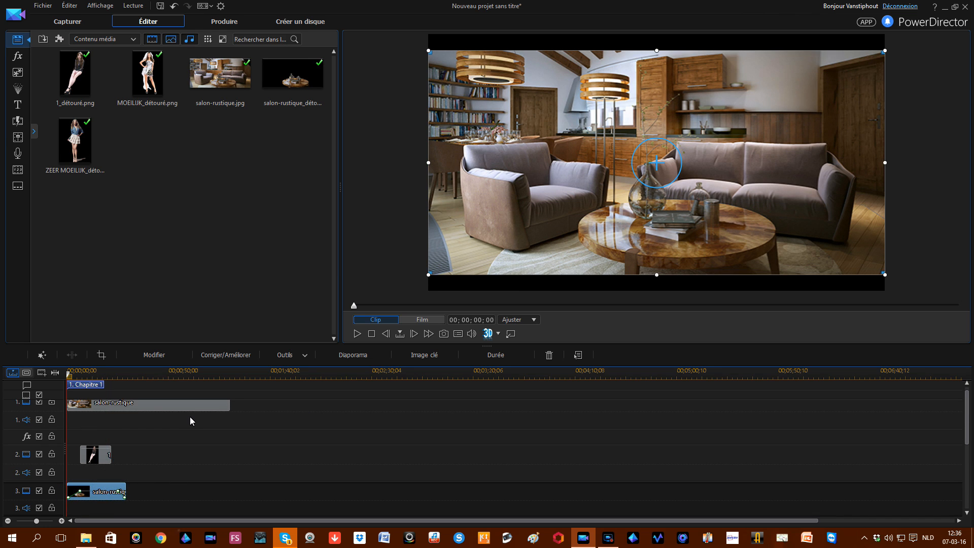
{"action": "scroll", "coordinate": [190, 421], "scroll_direction": "down", "scroll_amount": 3}
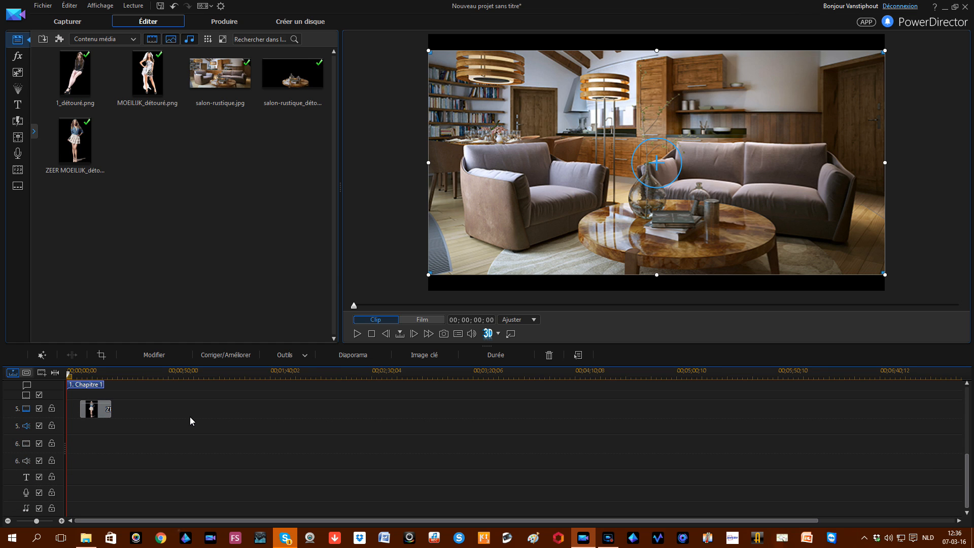
{"action": "left_click", "coordinate": [79, 440]}
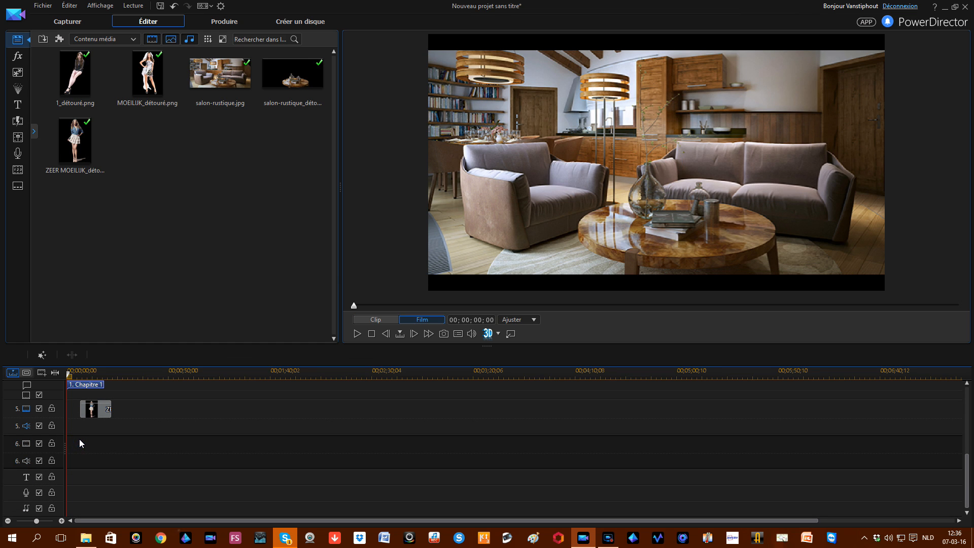
{"action": "key", "text": "ctrl+v"}
{"action": "left_click", "coordinate": [94, 373]}
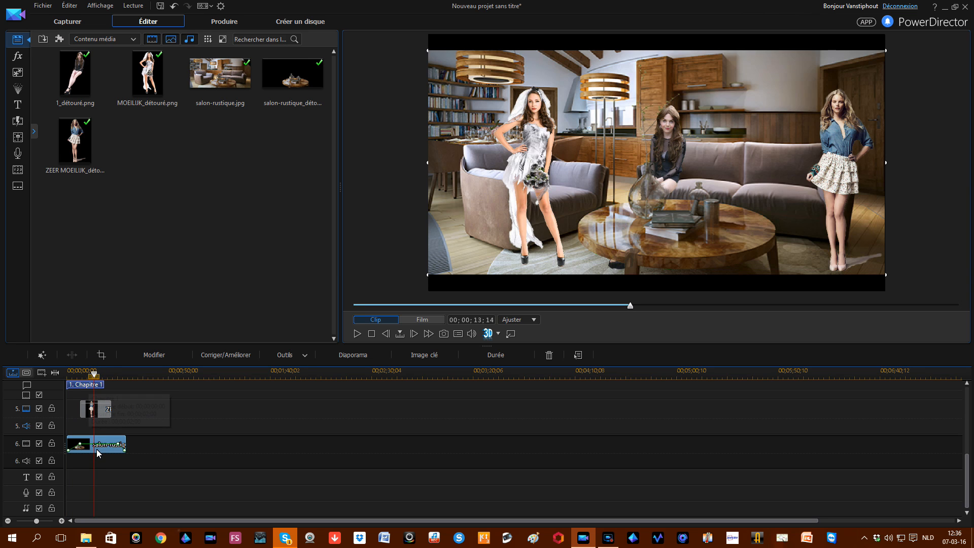
{"action": "left_click", "coordinate": [82, 447]}
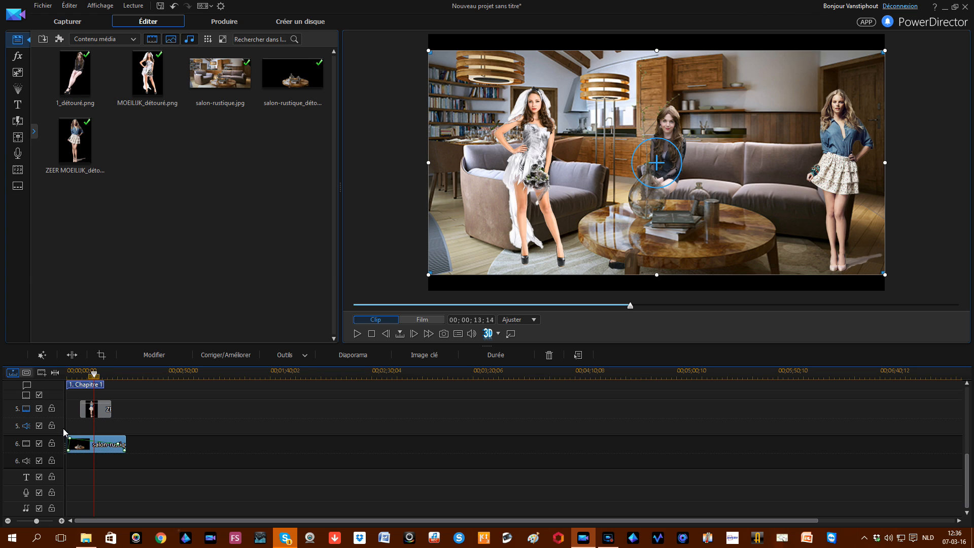
Step: Give the track 6 table clip a soft oval mask around the coffee table (width 0.479, height 0.382)
{"action": "double_click", "coordinate": [99, 446]}
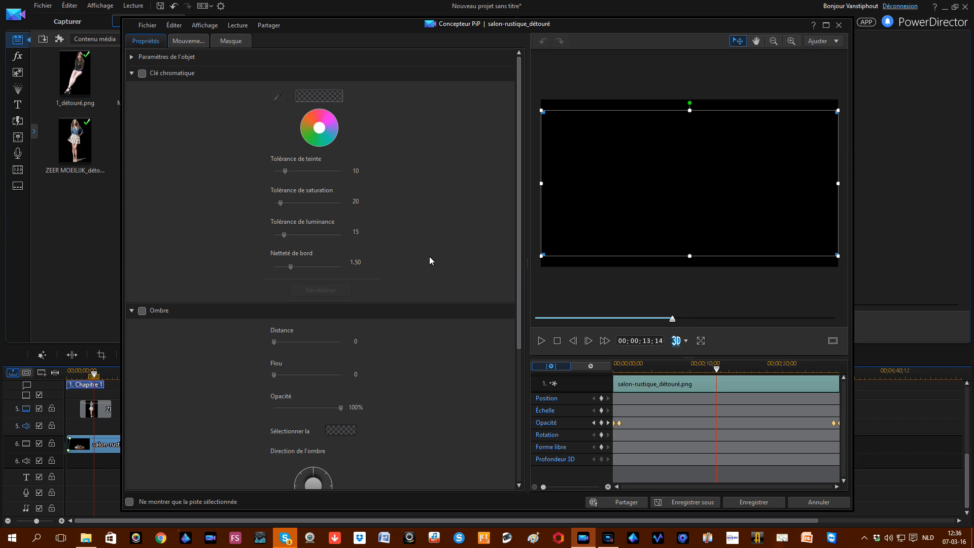
{"action": "left_click", "coordinate": [233, 43]}
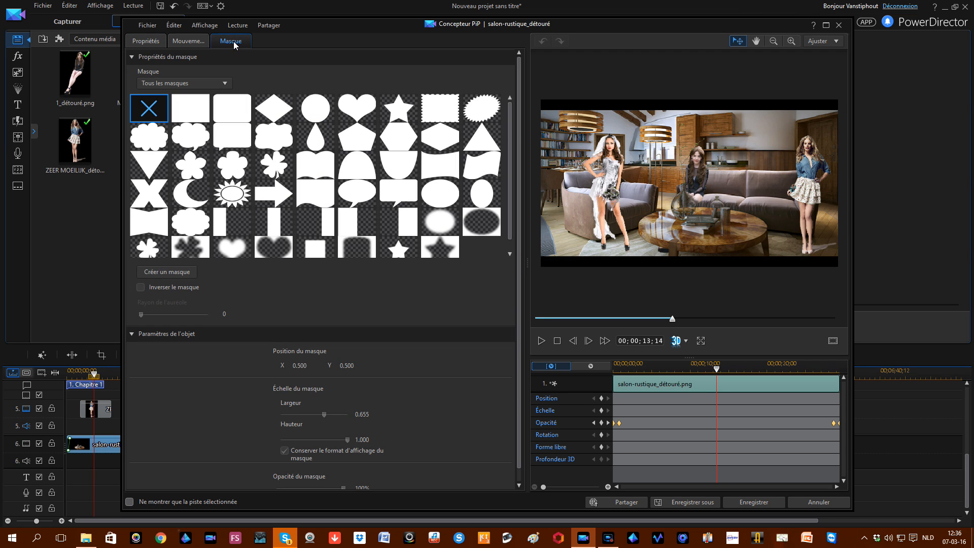
{"action": "left_click", "coordinate": [454, 213]}
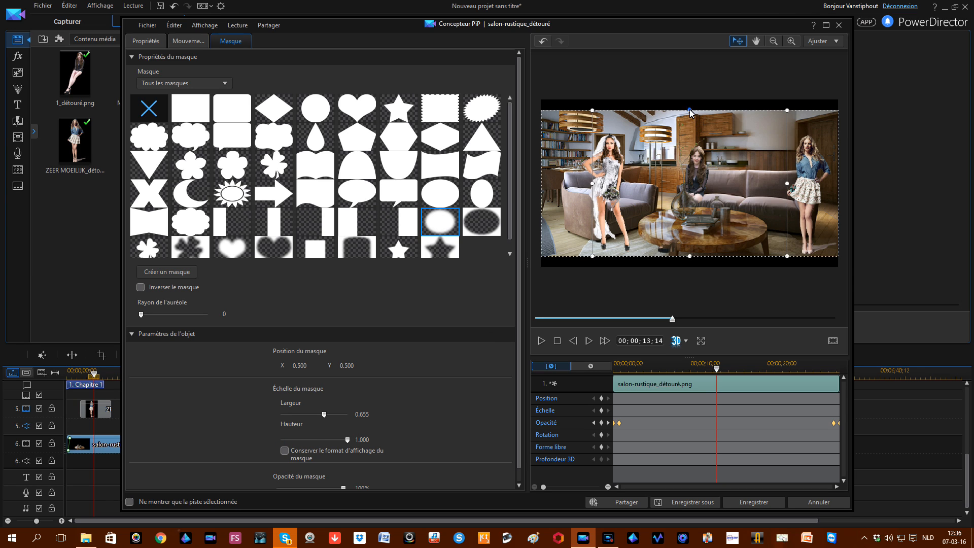
{"action": "left_click_drag", "start_coordinate": [691, 112], "coordinate": [699, 205]}
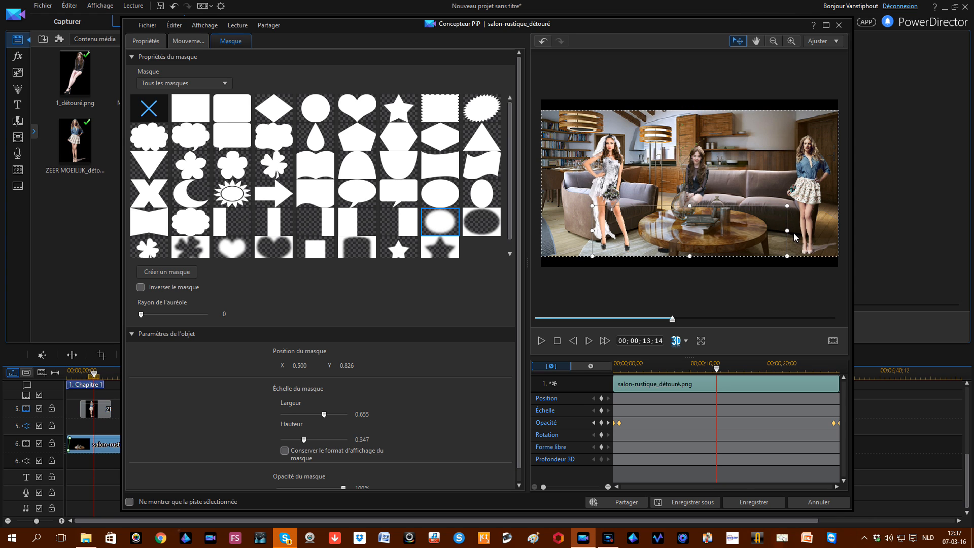
{"action": "left_click_drag", "start_coordinate": [786, 230], "coordinate": [774, 233]}
{"action": "left_click_drag", "start_coordinate": [593, 231], "coordinate": [632, 232]}
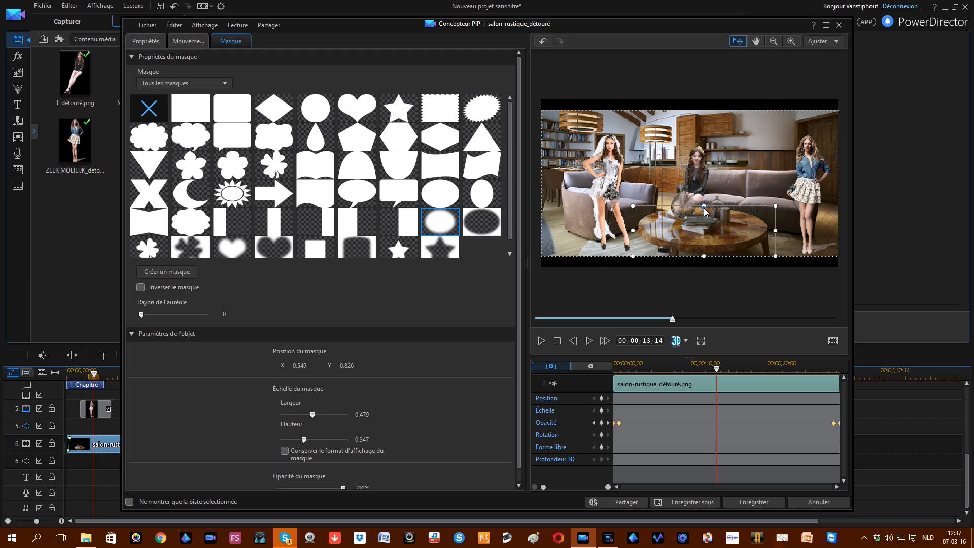
{"action": "left_click_drag", "start_coordinate": [704, 208], "coordinate": [705, 203]}
Step: Save the mask and pop the whole-film preview out into a floating window moved left
{"action": "left_click", "coordinate": [746, 506]}
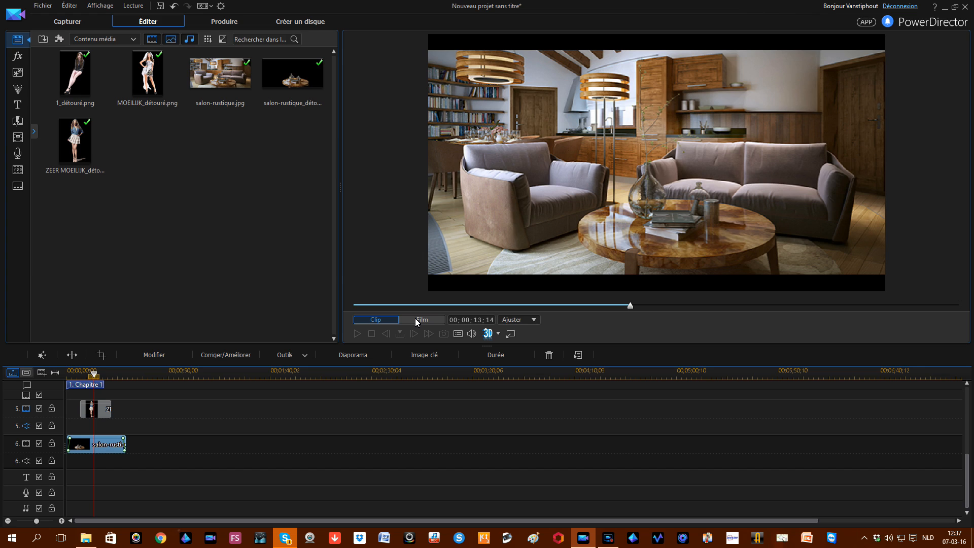
{"action": "left_click", "coordinate": [510, 334]}
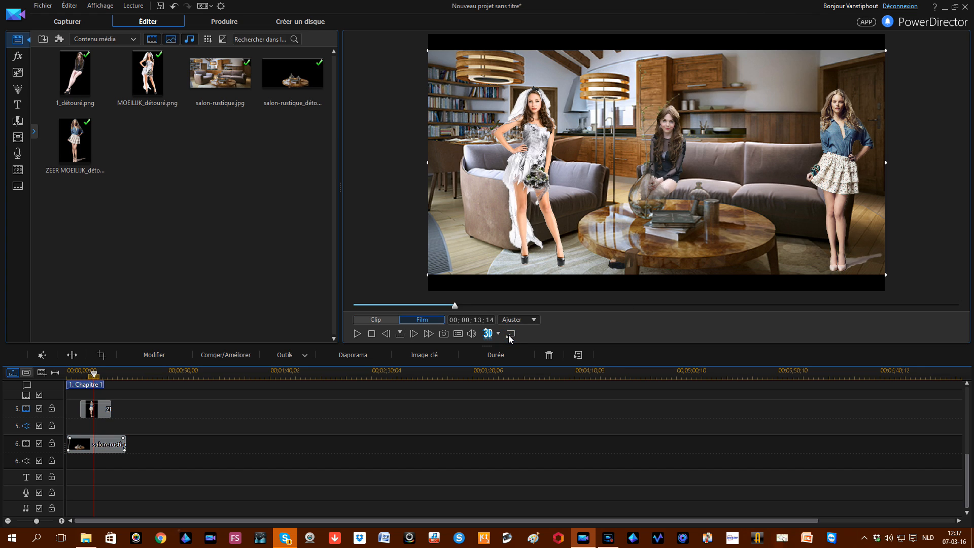
{"action": "left_click", "coordinate": [509, 334]}
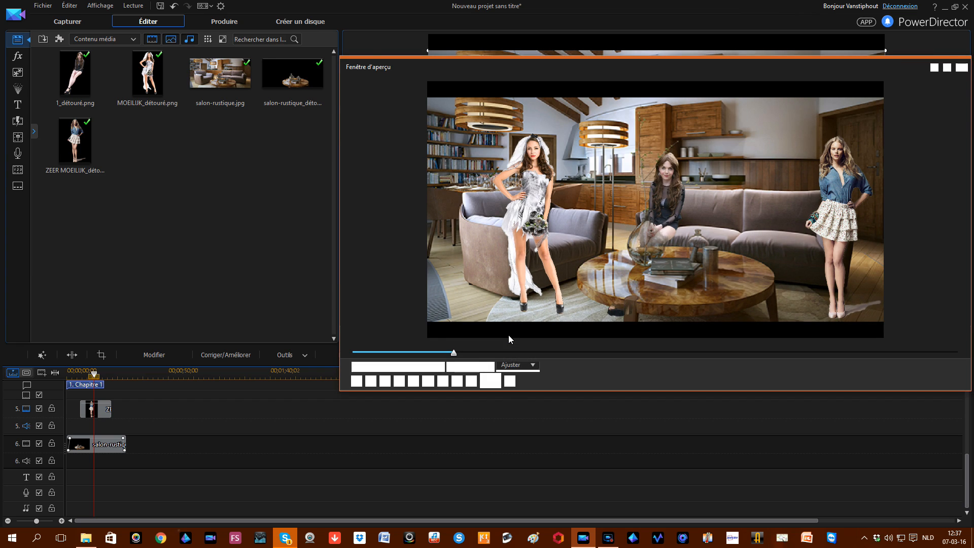
{"action": "left_click_drag", "start_coordinate": [603, 71], "coordinate": [523, 71]}
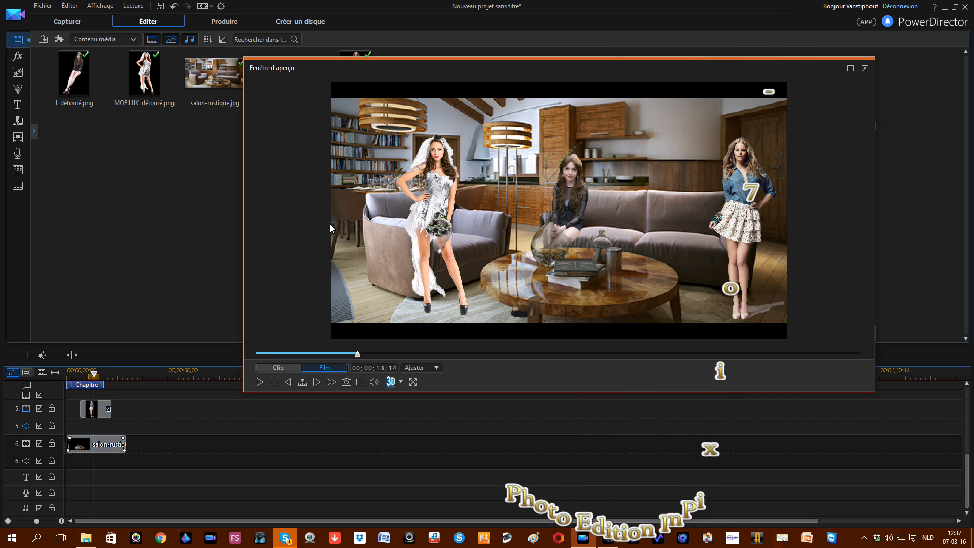
Step: Play the composite full screen, capture it with Print Screen, then exit and dock the preview
{"action": "left_click", "coordinate": [411, 383]}
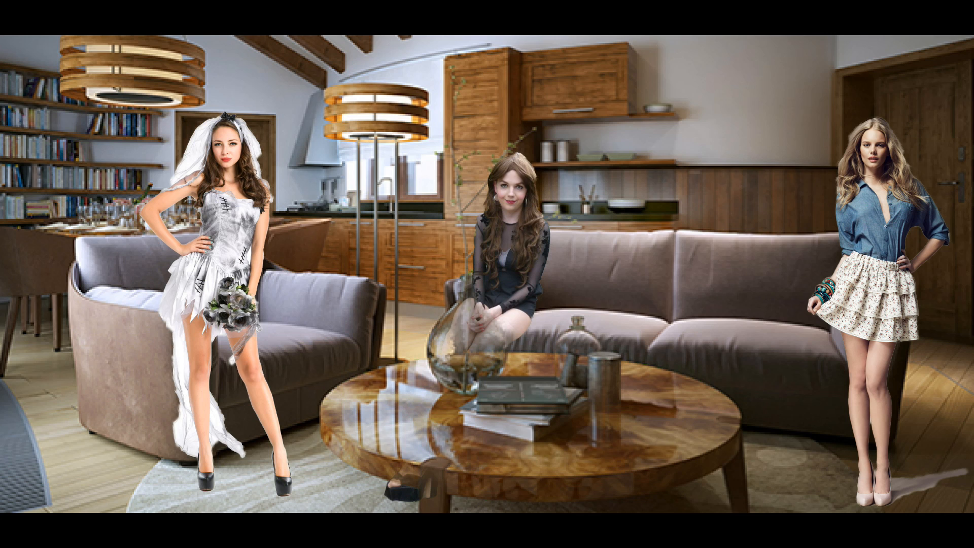
{"action": "mouse_move", "coordinate": [117, 154]}
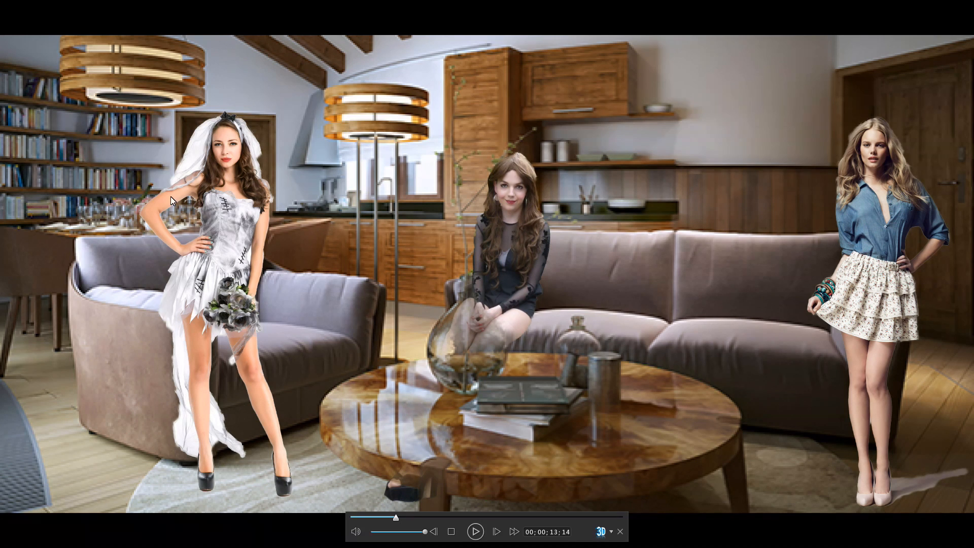
{"action": "key", "text": "Print"}
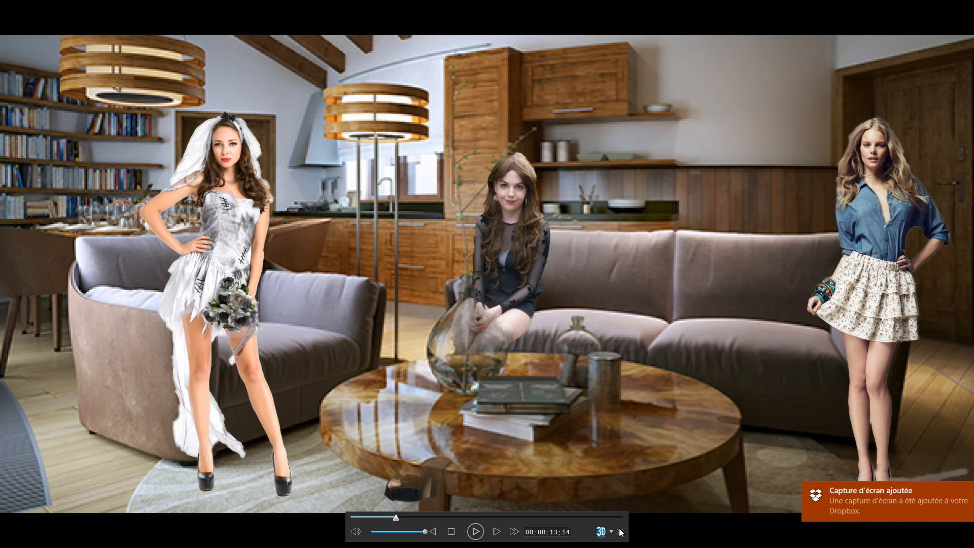
{"action": "left_click", "coordinate": [620, 530]}
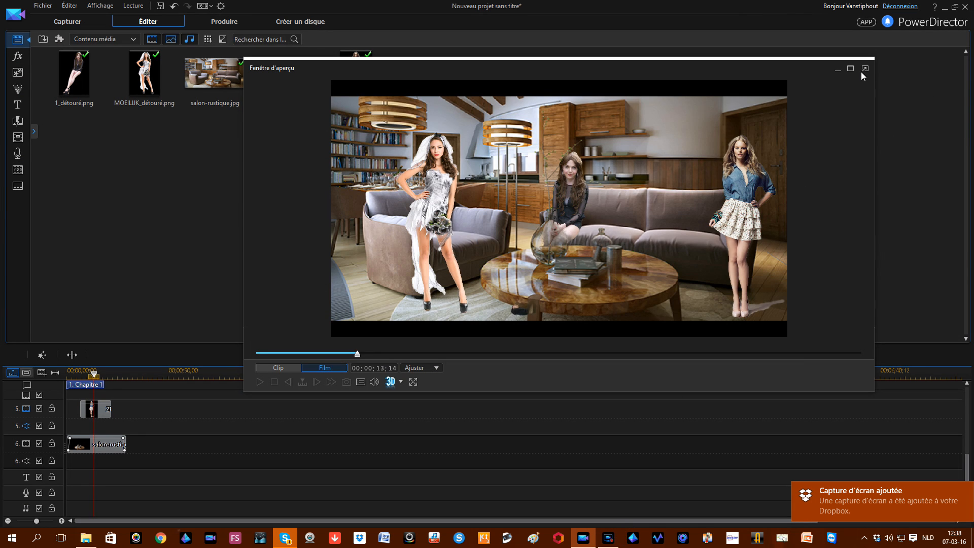
{"action": "left_click", "coordinate": [865, 68]}
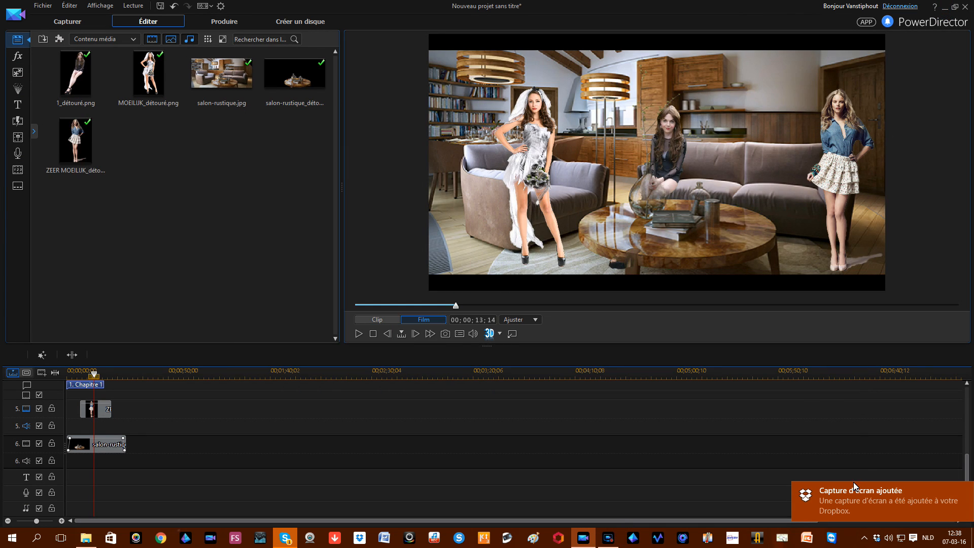
{"action": "left_click", "coordinate": [944, 7]}
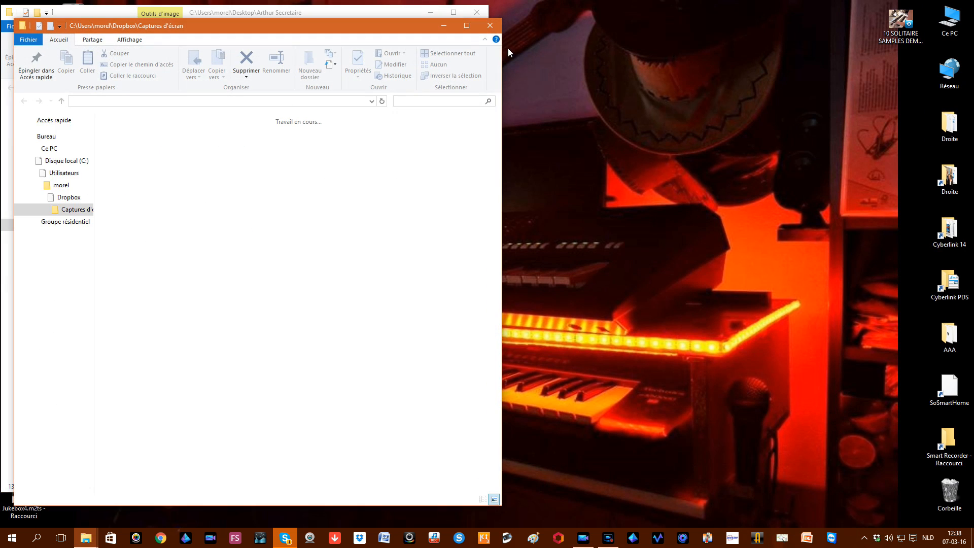
{"action": "left_click_drag", "start_coordinate": [374, 33], "coordinate": [888, 42]}
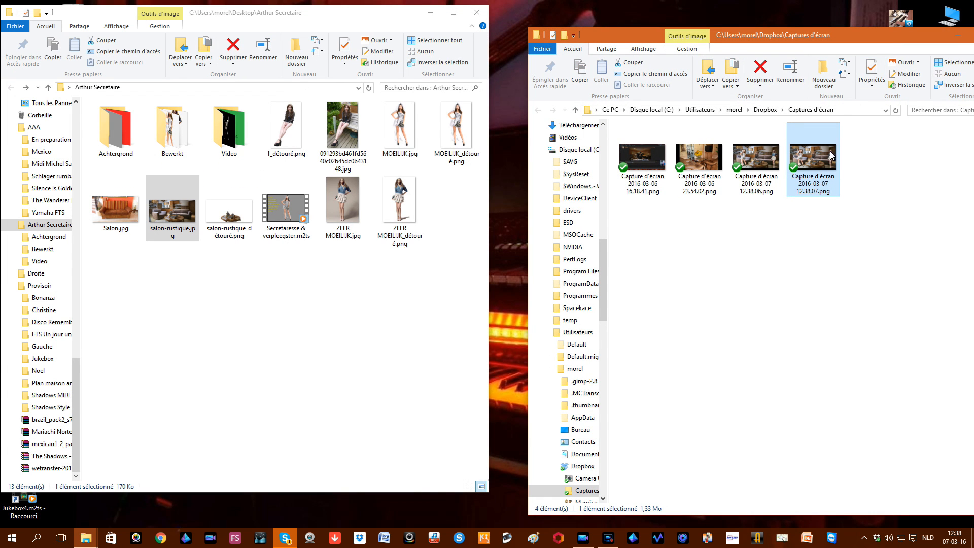
{"action": "double_click", "coordinate": [816, 157]}
{"action": "left_click_drag", "start_coordinate": [458, 331], "coordinate": [332, 329]}
{"action": "left_click", "coordinate": [362, 349]}
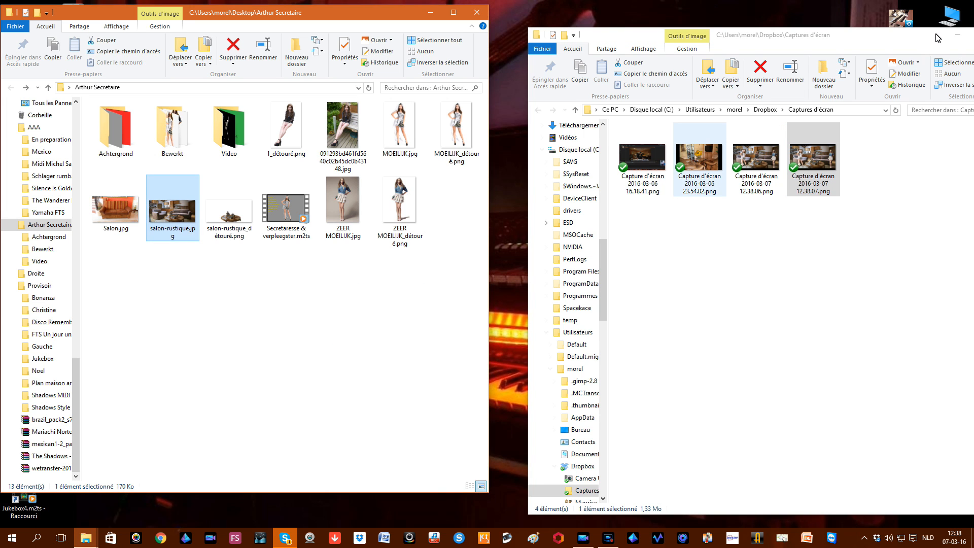
Step: Close the Dropbox folder window and open the screenshot in Photos
{"action": "left_click_drag", "start_coordinate": [923, 40], "coordinate": [833, 40]}
{"action": "left_click", "coordinate": [914, 35]}
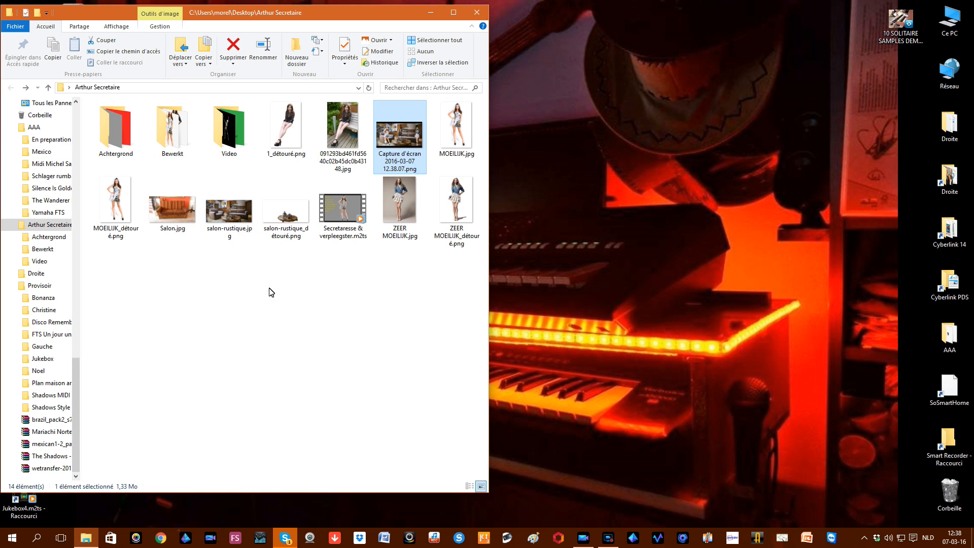
{"action": "double_click", "coordinate": [397, 130]}
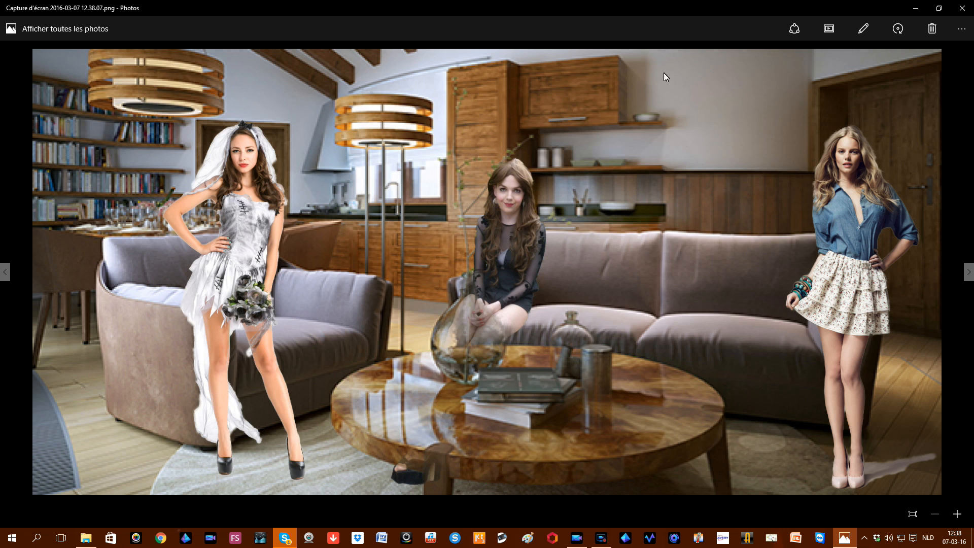
Step: Page back to 1_détouré.png, then forward through the photos to MOEILIJK.jpg
{"action": "left_click", "coordinate": [6, 272]}
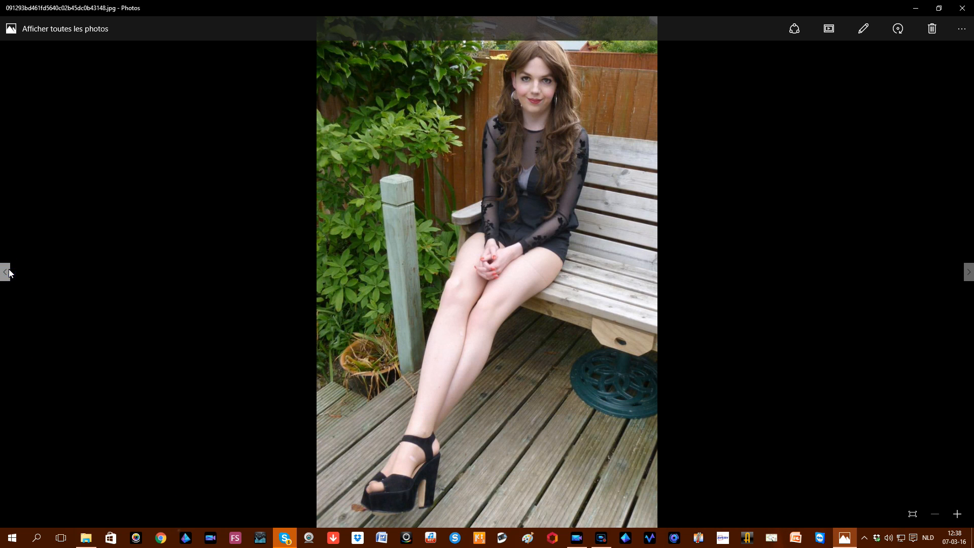
{"action": "left_click", "coordinate": [6, 272]}
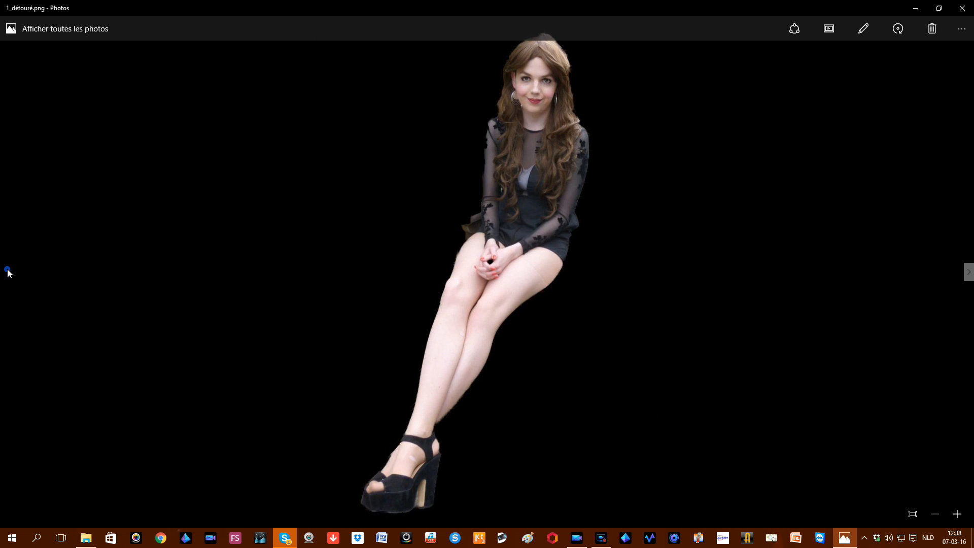
{"action": "left_click", "coordinate": [8, 270]}
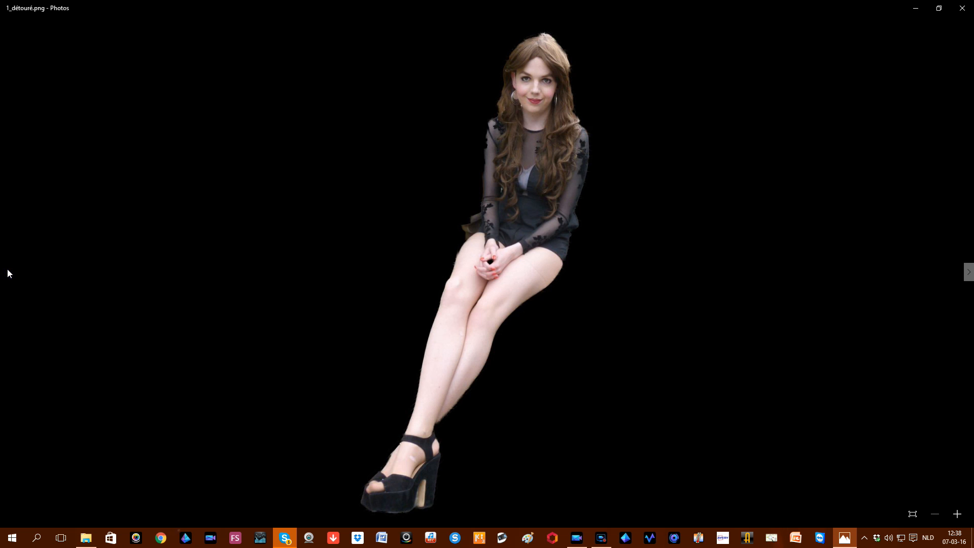
{"action": "left_click", "coordinate": [7, 270]}
{"action": "left_click", "coordinate": [957, 273]}
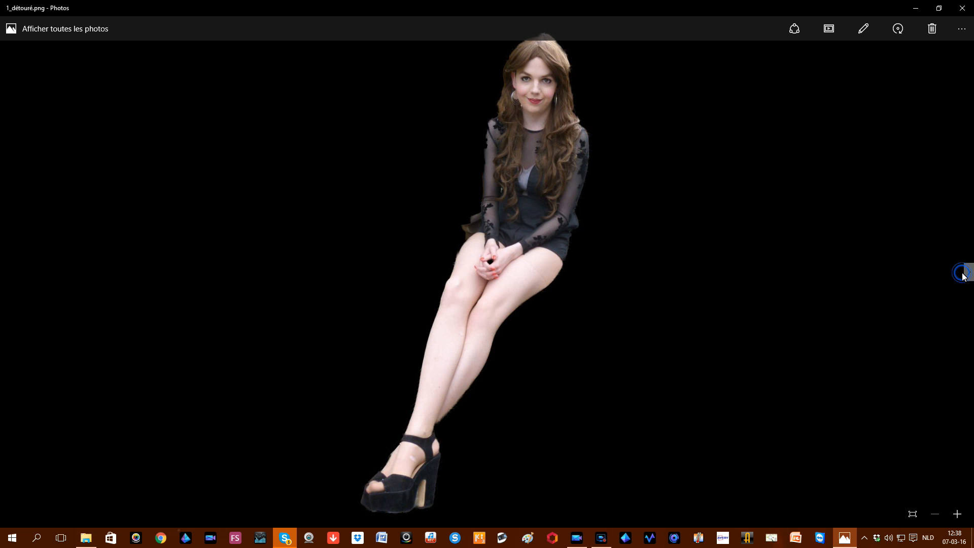
{"action": "left_click", "coordinate": [969, 273]}
{"action": "left_click", "coordinate": [969, 273]}
{"action": "left_click", "coordinate": [969, 274]}
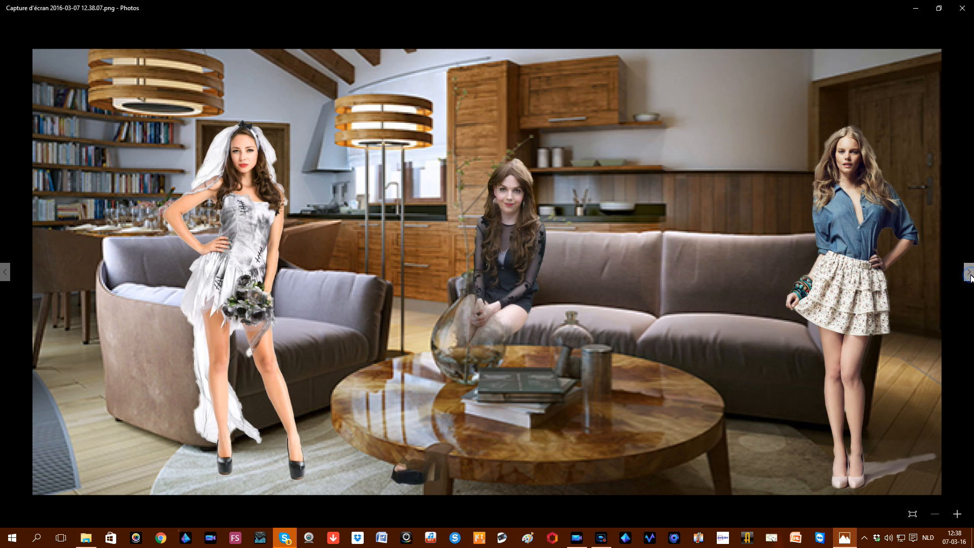
{"action": "left_click", "coordinate": [969, 274]}
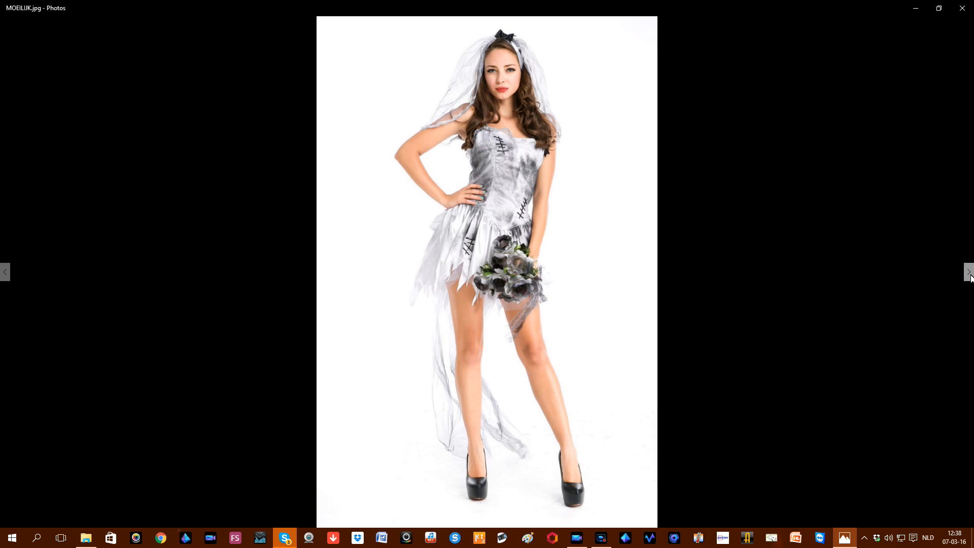
Step: Continue through the cut-outs, salon-rustique images and the .m2ts video to ZEER MOEILIJK_détouré.png, then close Photos
{"action": "left_click", "coordinate": [969, 275]}
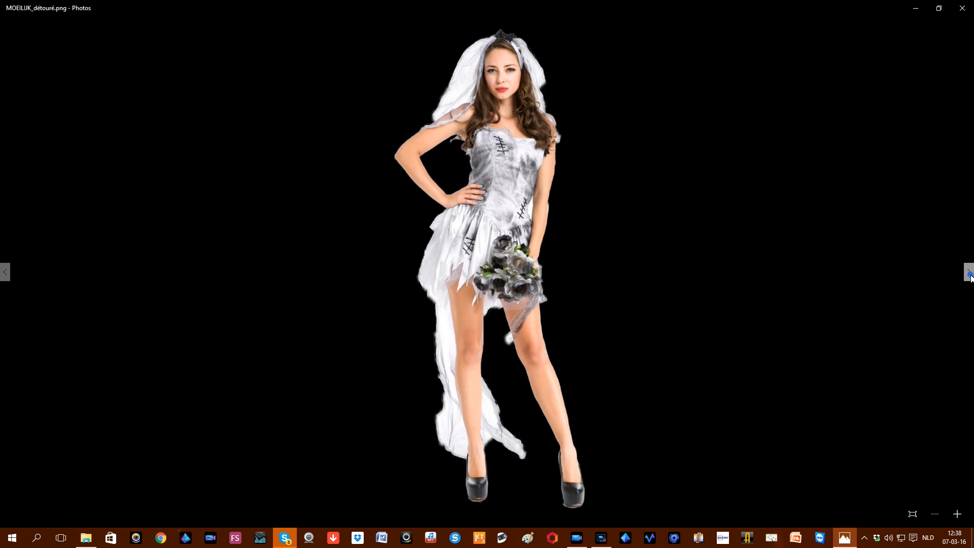
{"action": "left_click", "coordinate": [970, 274]}
{"action": "left_click", "coordinate": [969, 275]}
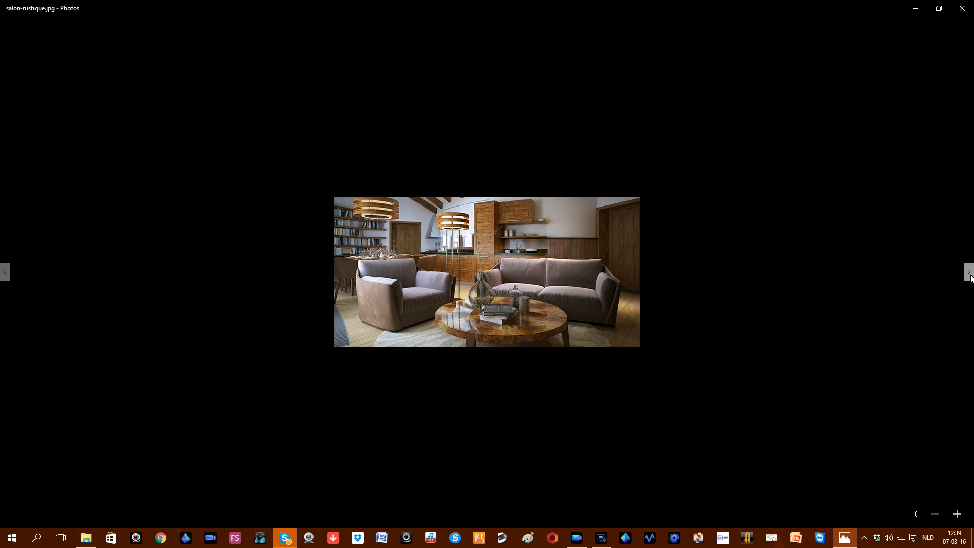
{"action": "left_click", "coordinate": [969, 275]}
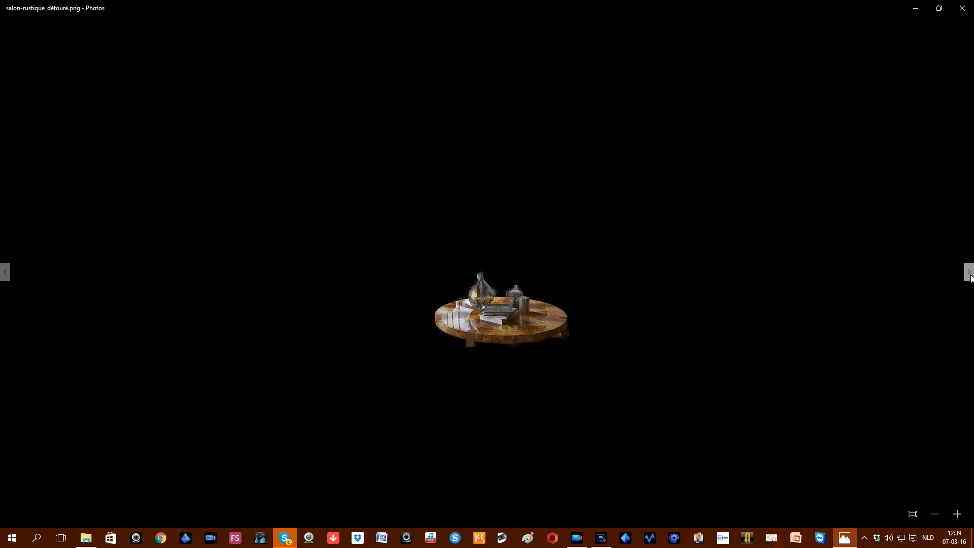
{"action": "left_click", "coordinate": [970, 274]}
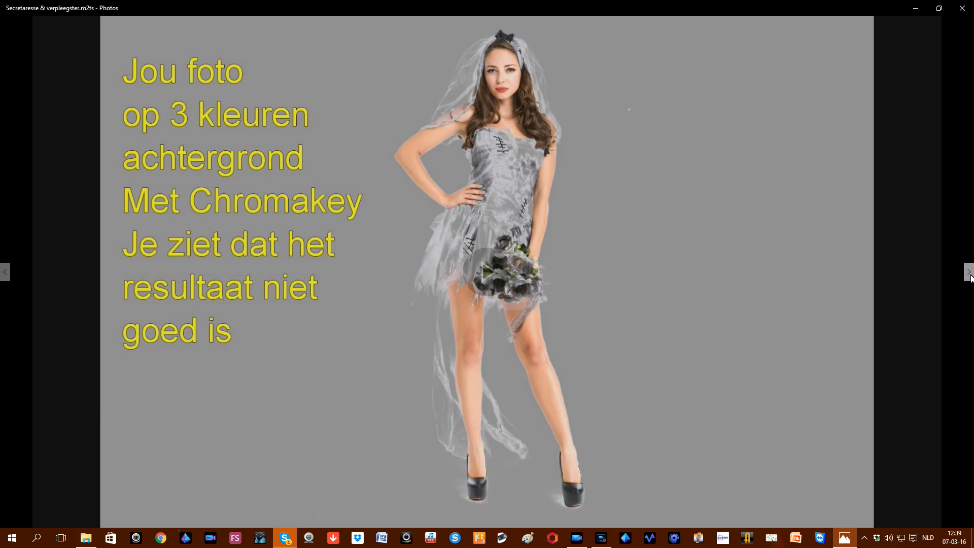
{"action": "left_click", "coordinate": [969, 275]}
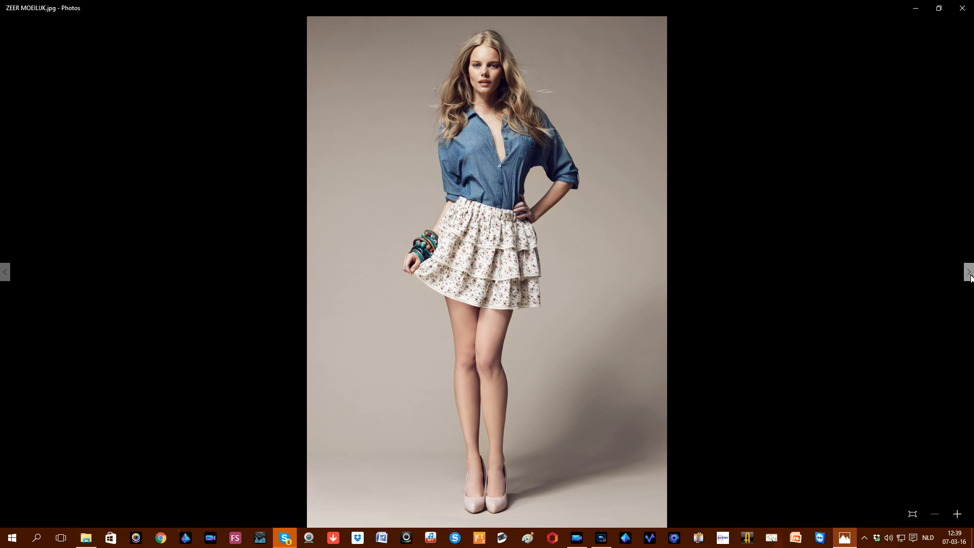
{"action": "left_click", "coordinate": [970, 275]}
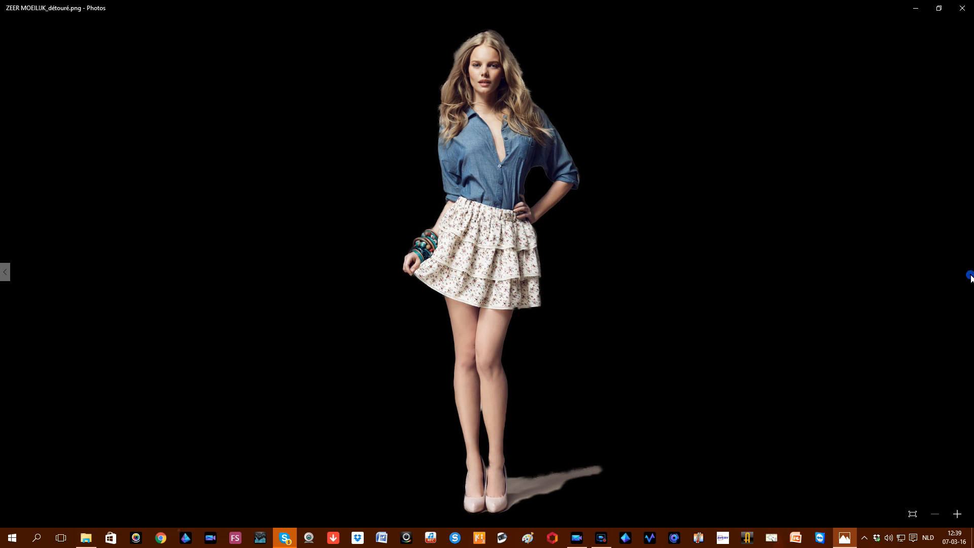
{"action": "left_click", "coordinate": [960, 15]}
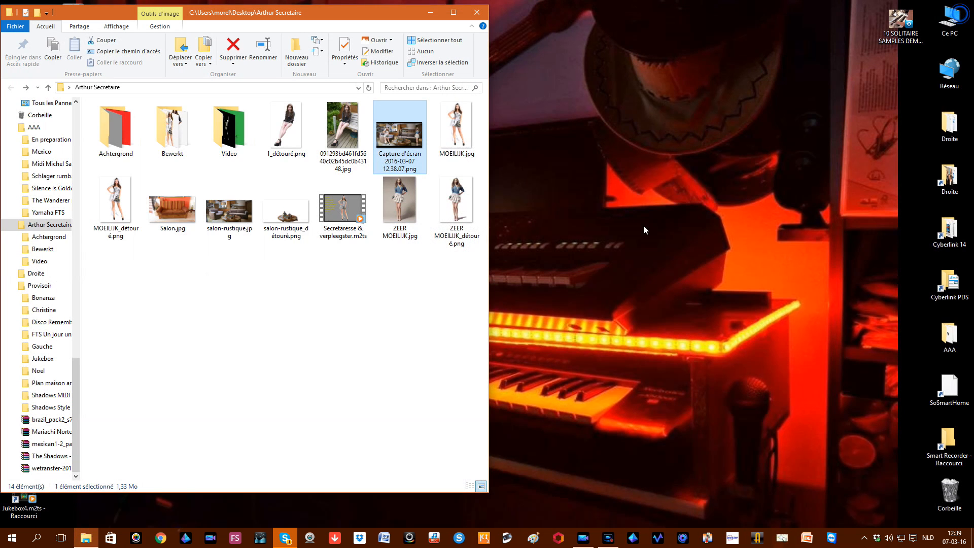
Step: View the composite screenshot Capture d'écran 2016-03-07 12.38.07.png, close it, then raise the Screen Recorder window
{"action": "double_click", "coordinate": [411, 136]}
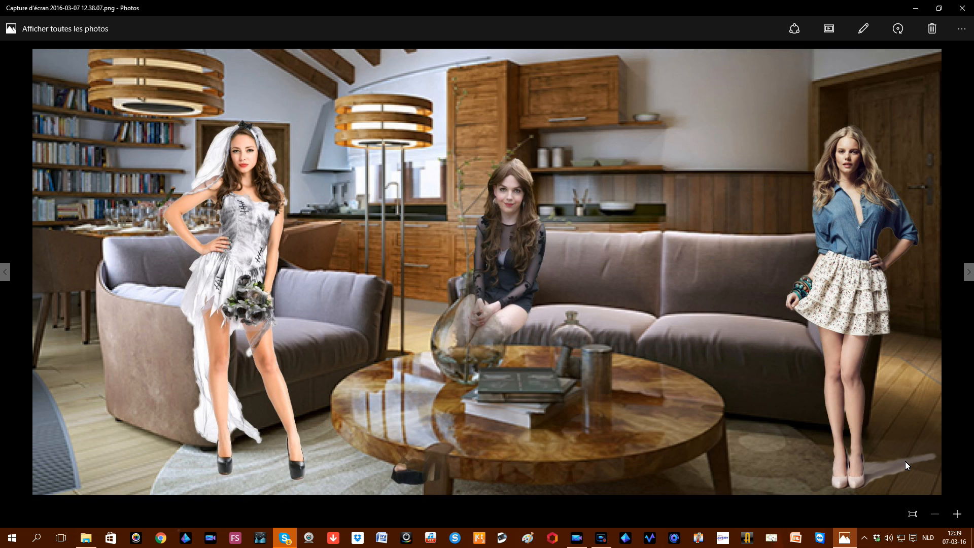
{"action": "left_click", "coordinate": [961, 8]}
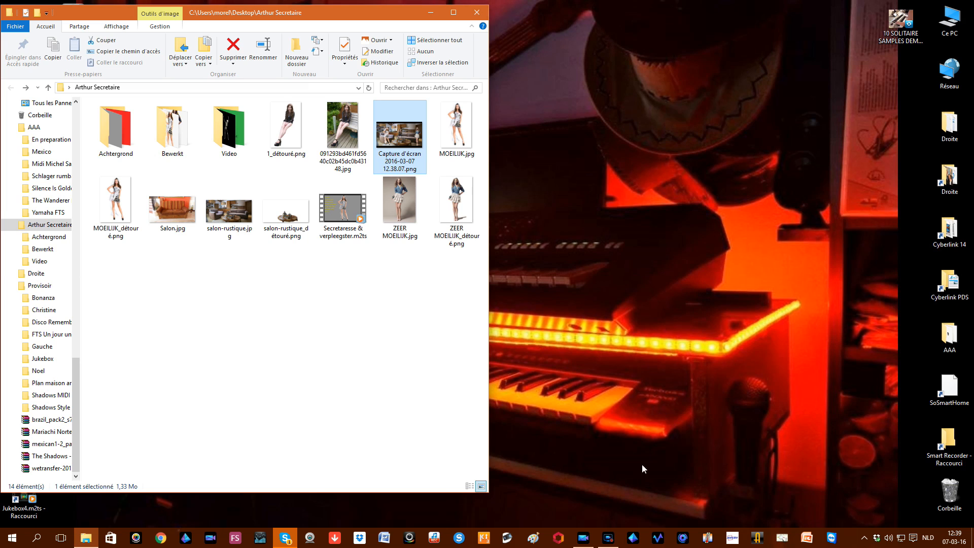
{"action": "mouse_move", "coordinate": [612, 542]}
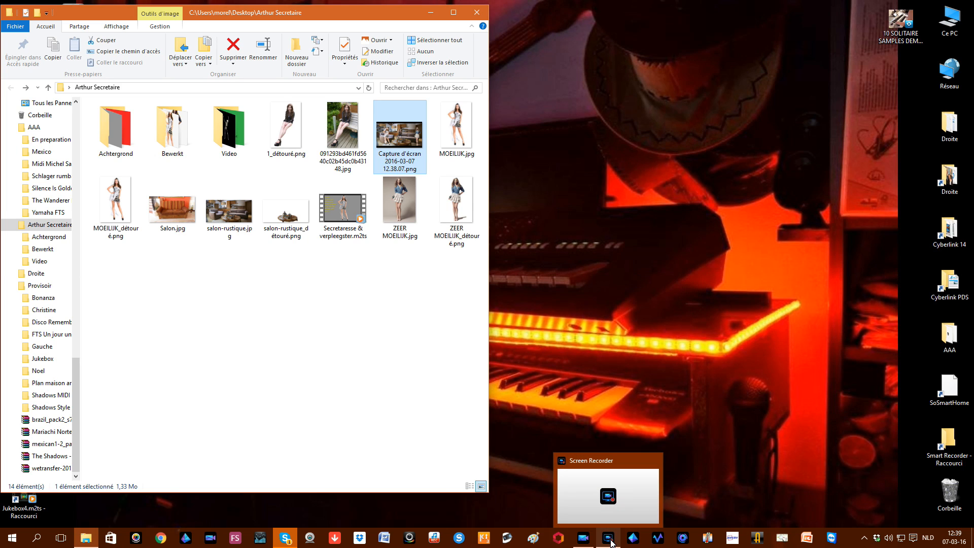
{"action": "left_click", "coordinate": [611, 543]}
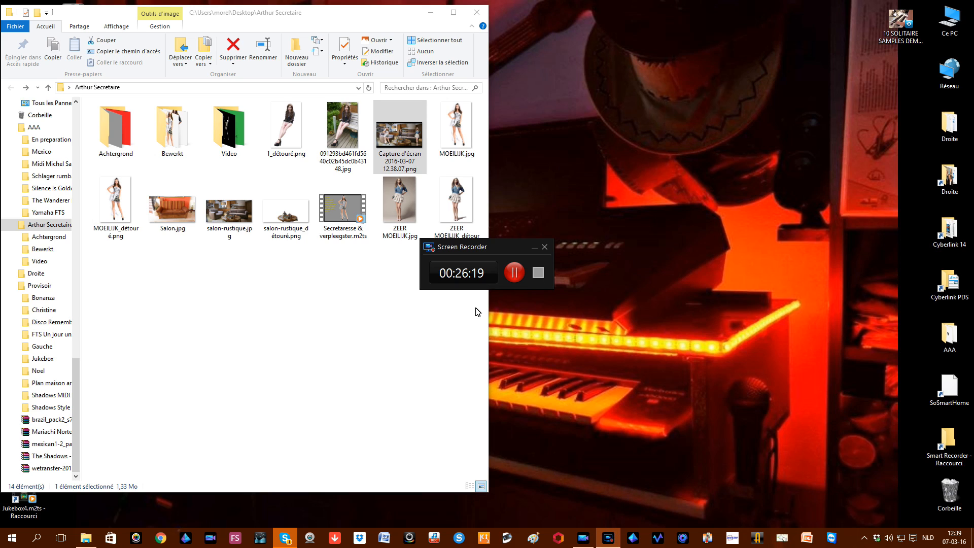